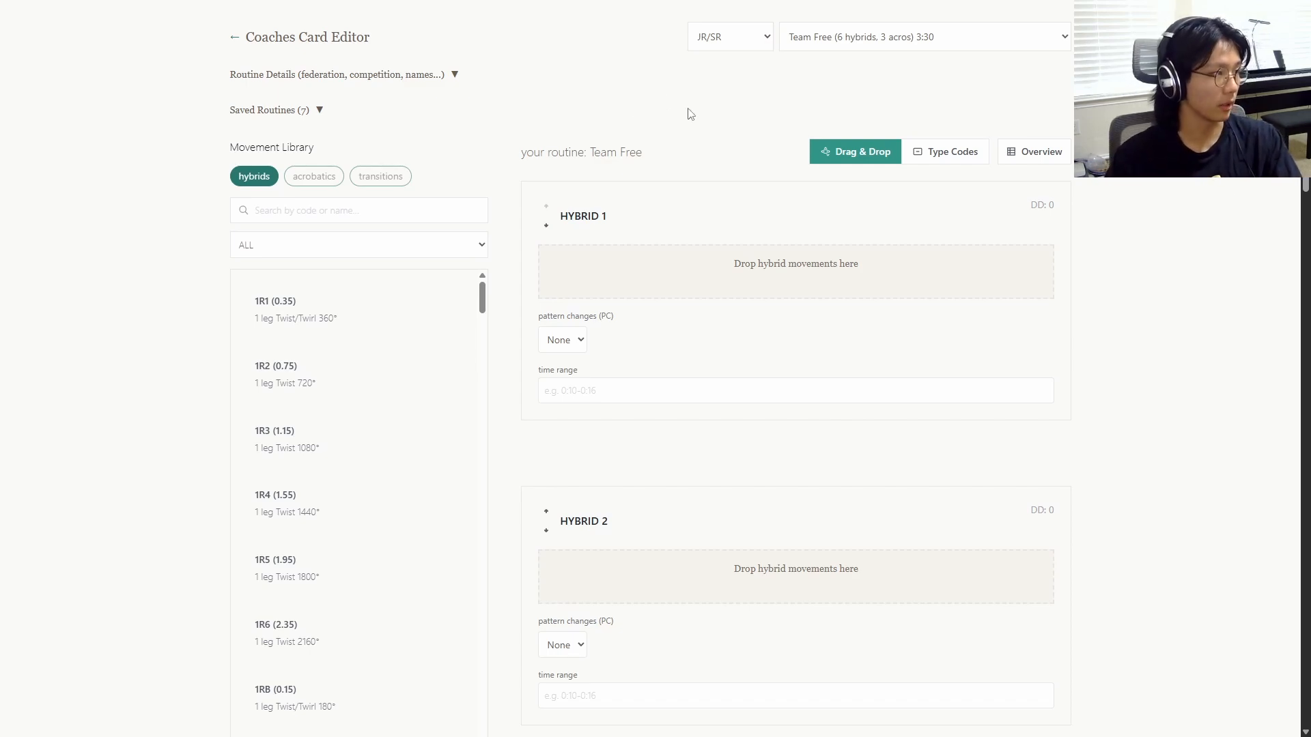
Load the saved "Free team" routine and view its overview table
click(290, 112)
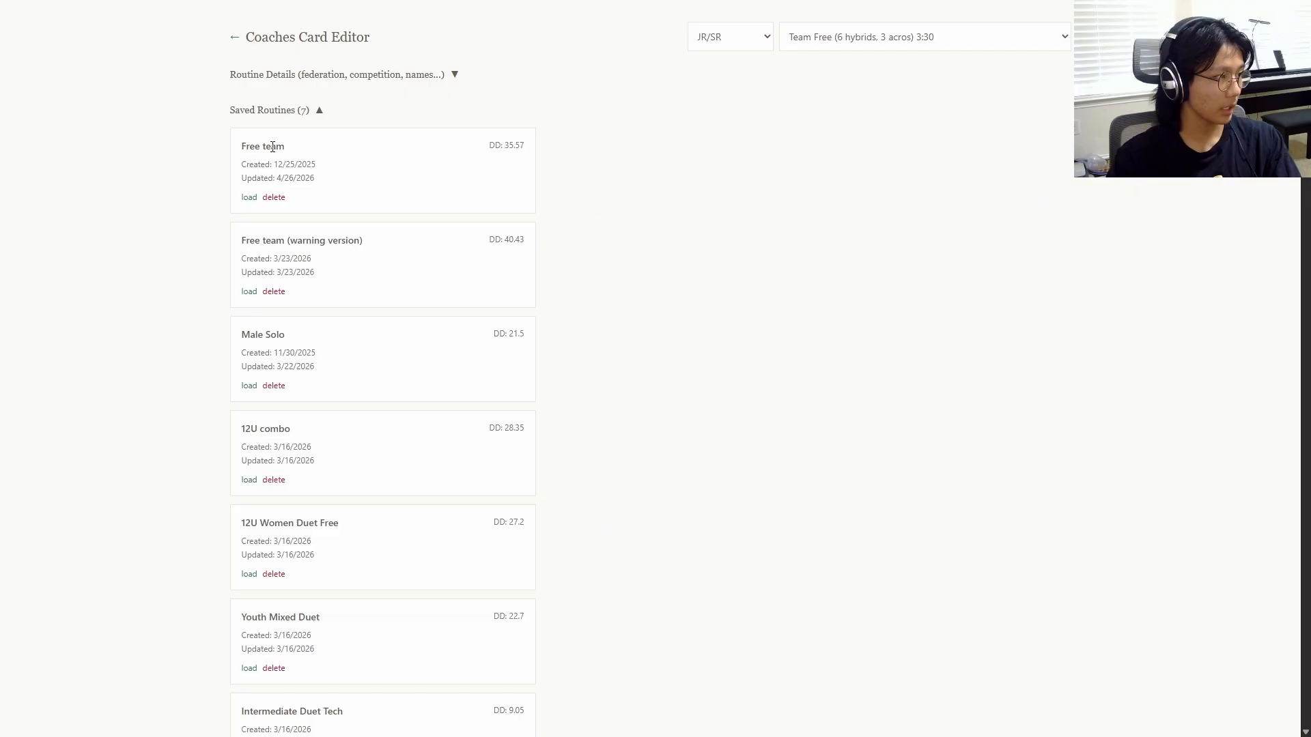
click(249, 198)
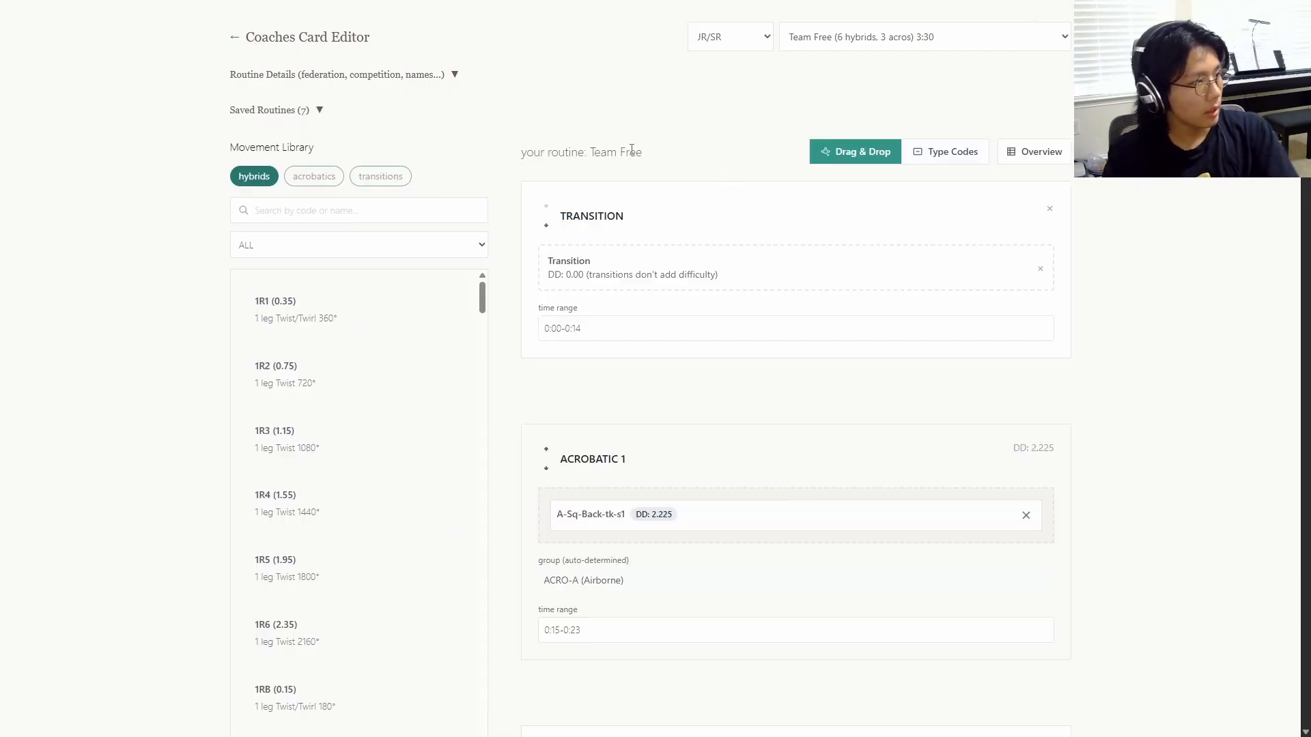
click(1054, 166)
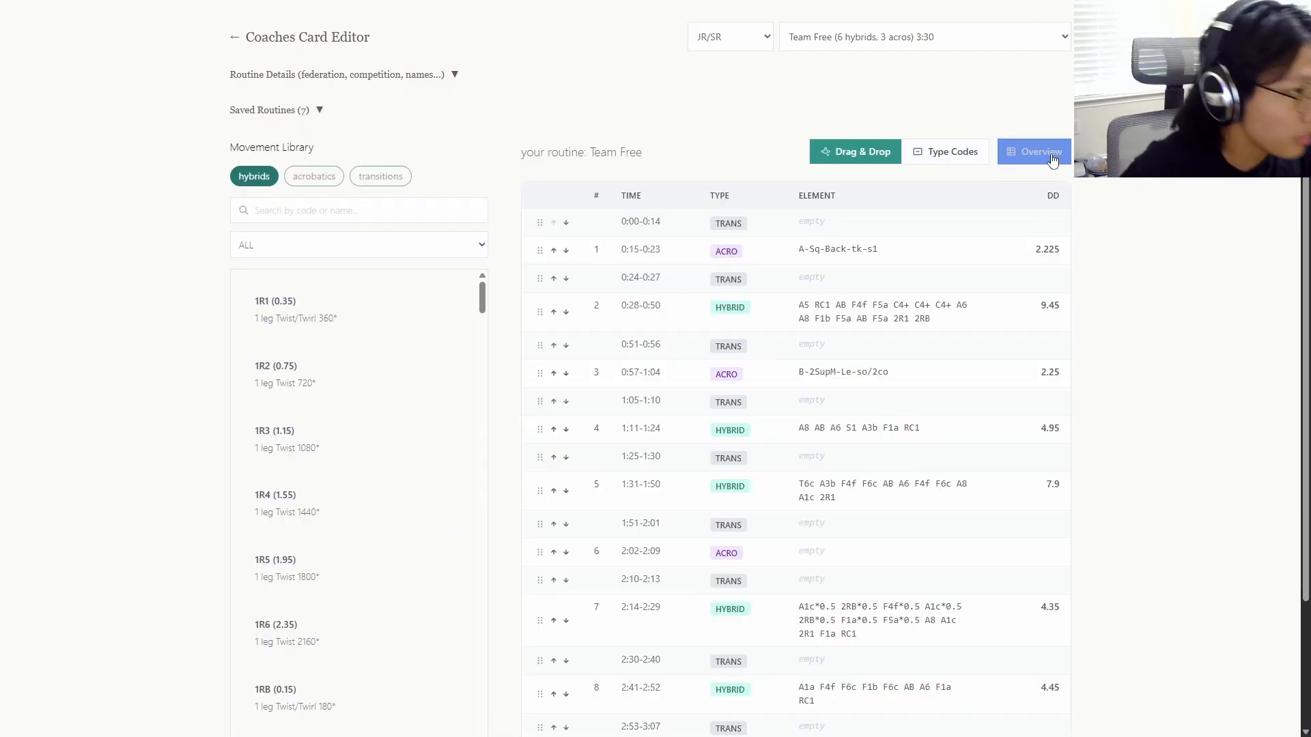
scroll(1106, 232, down, 1)
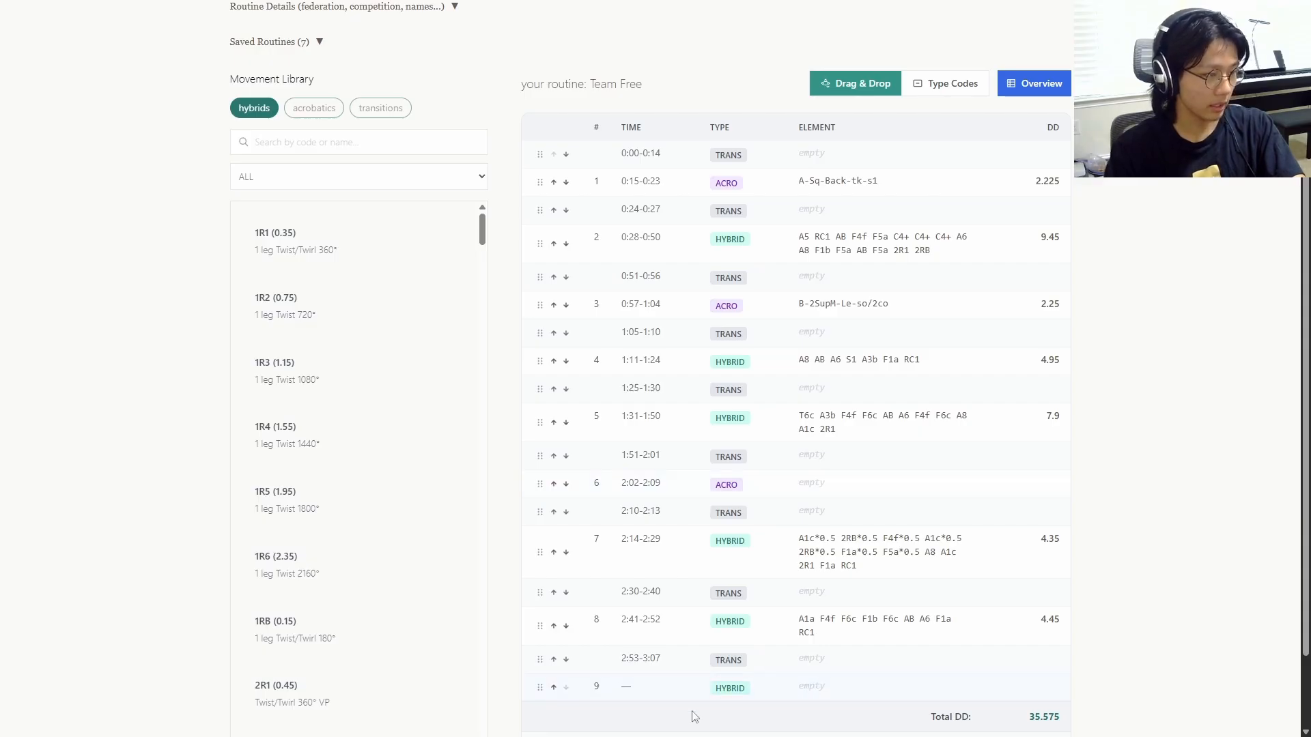
From the empty Acrobatic 3 slot, start a custom team acro in Group B with the classic Stack (St) construction
click(817, 487)
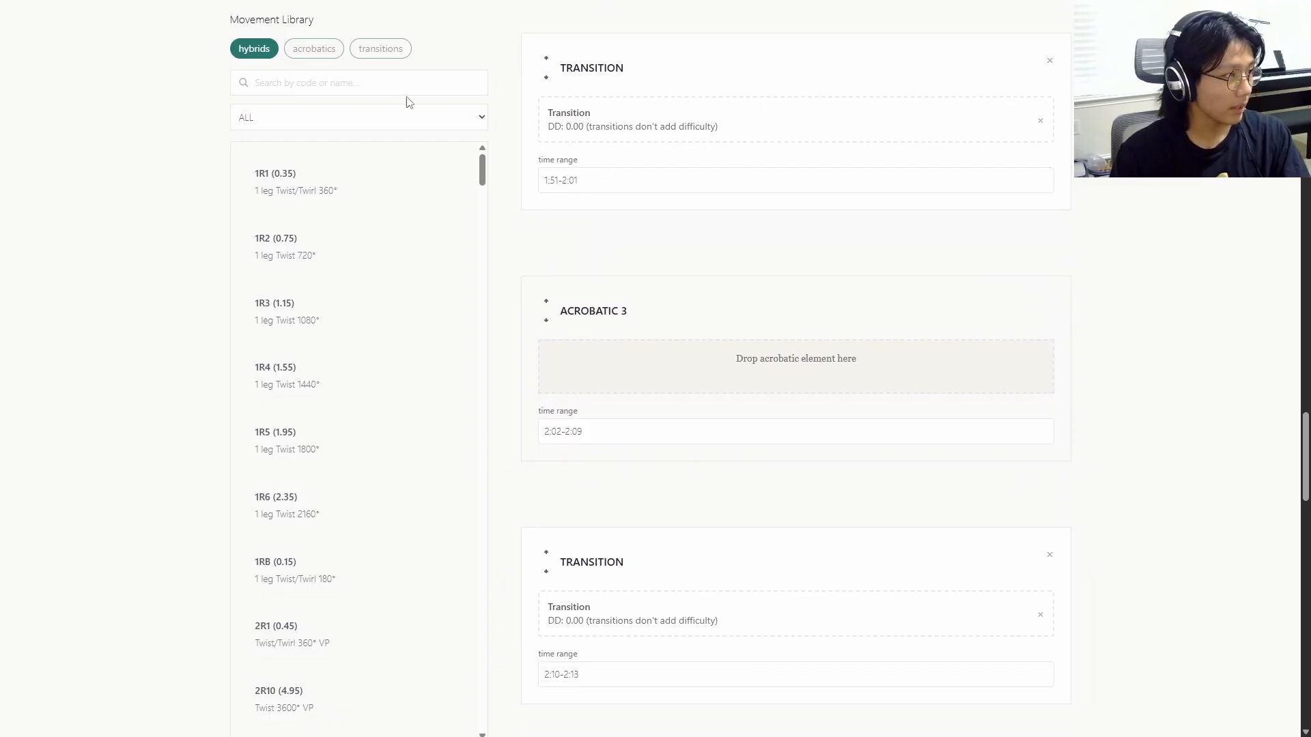
click(315, 49)
click(344, 117)
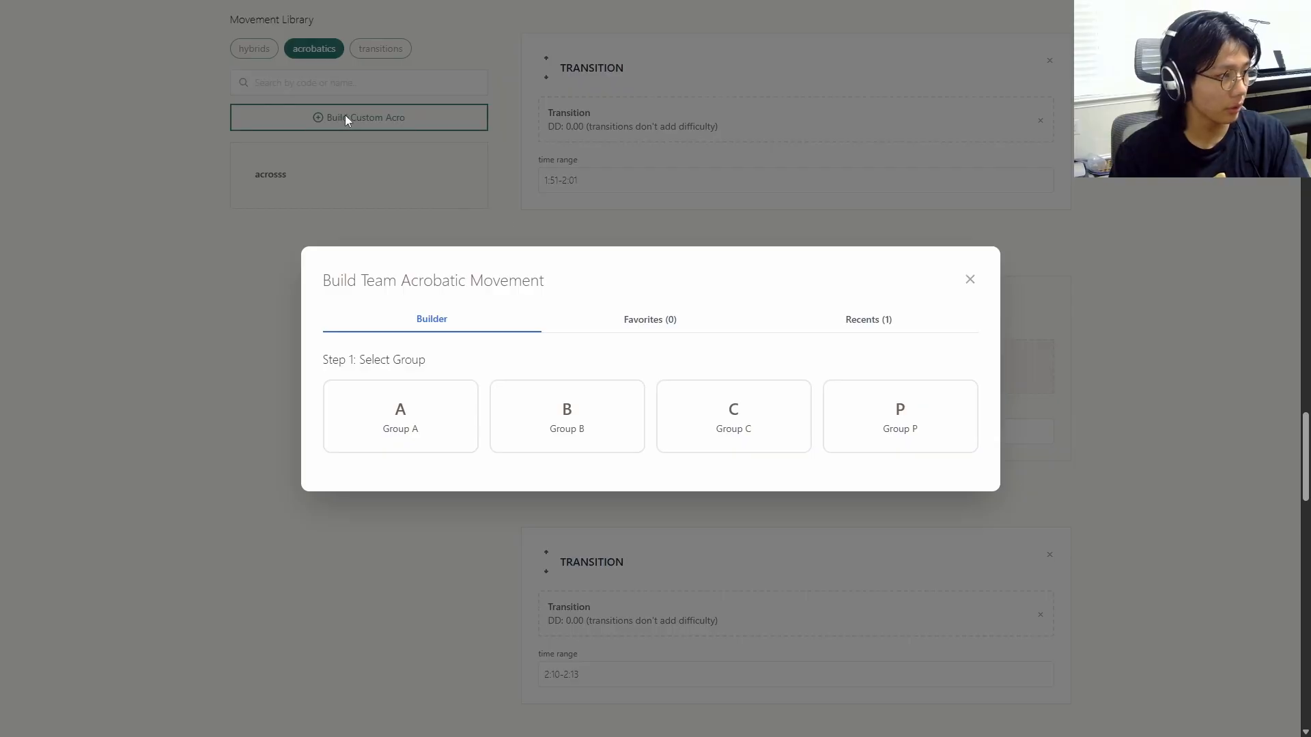
click(604, 403)
click(456, 335)
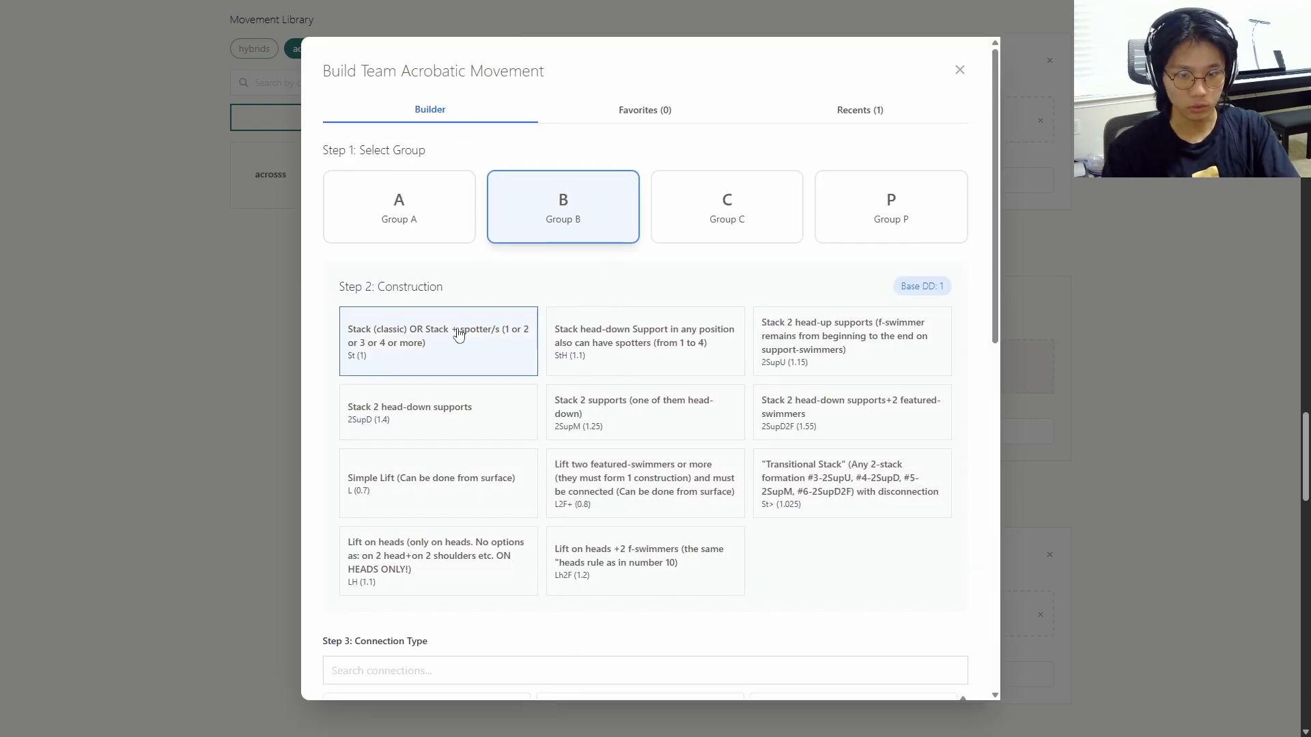
Set the custom acro's connection type to Bp, the backpack back-to-back grip
scroll(480, 512, down, 3)
click(465, 466)
text(b)
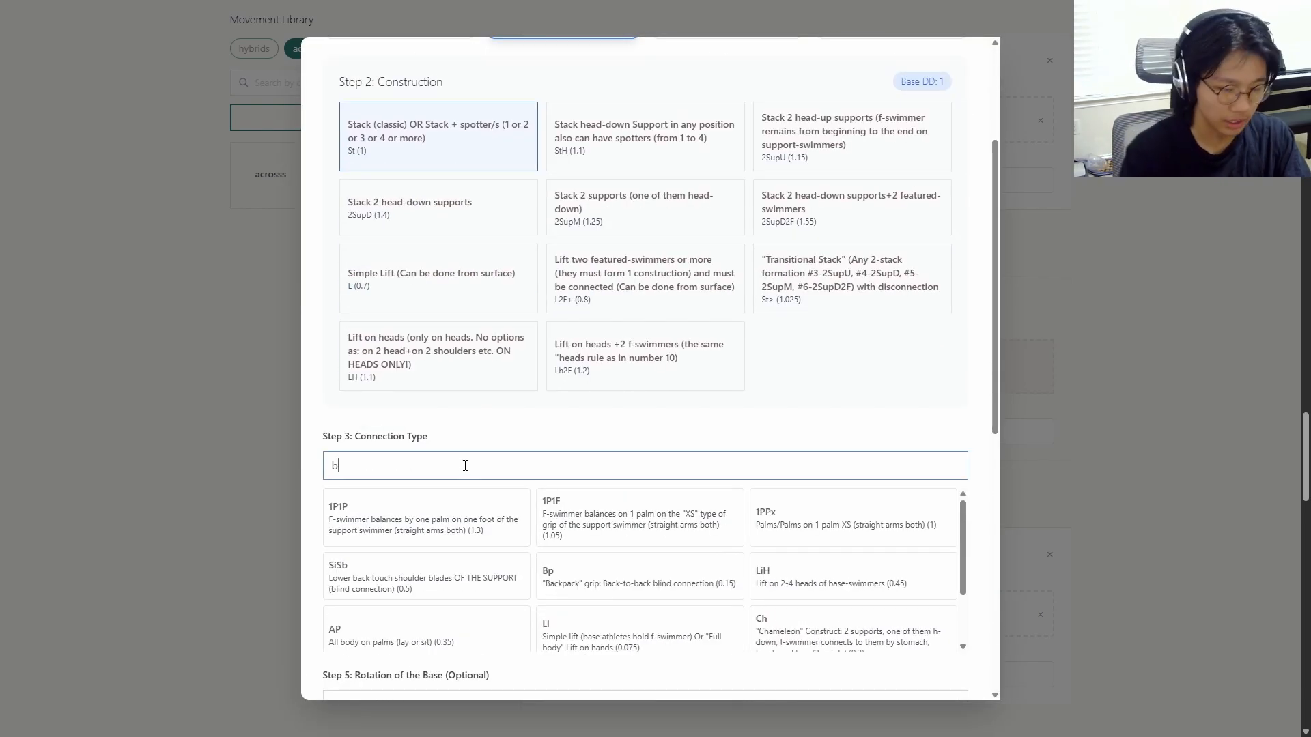
text(p)
click(468, 506)
Add the positions Bamboo (bb) and 2 Owl (2ow) to the custom acro
scroll(468, 506, down, 1)
click(477, 520)
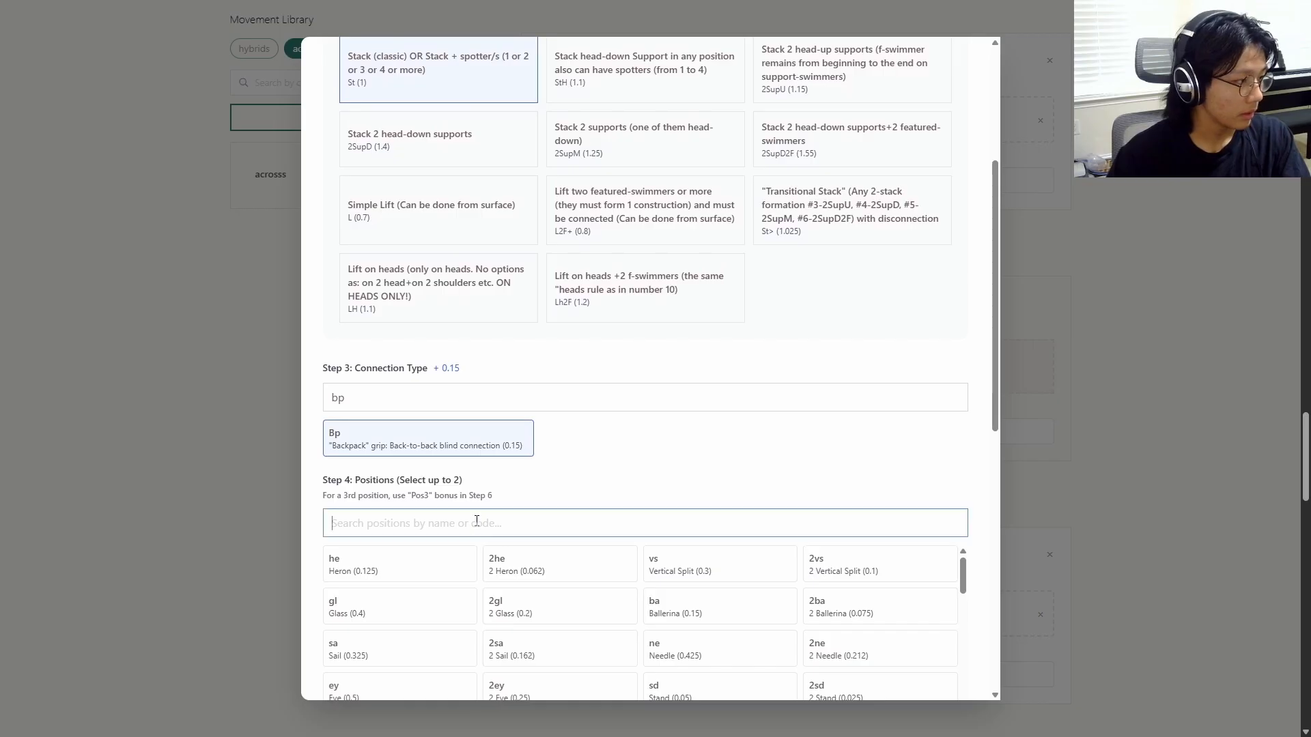
text(bb)
click(437, 575)
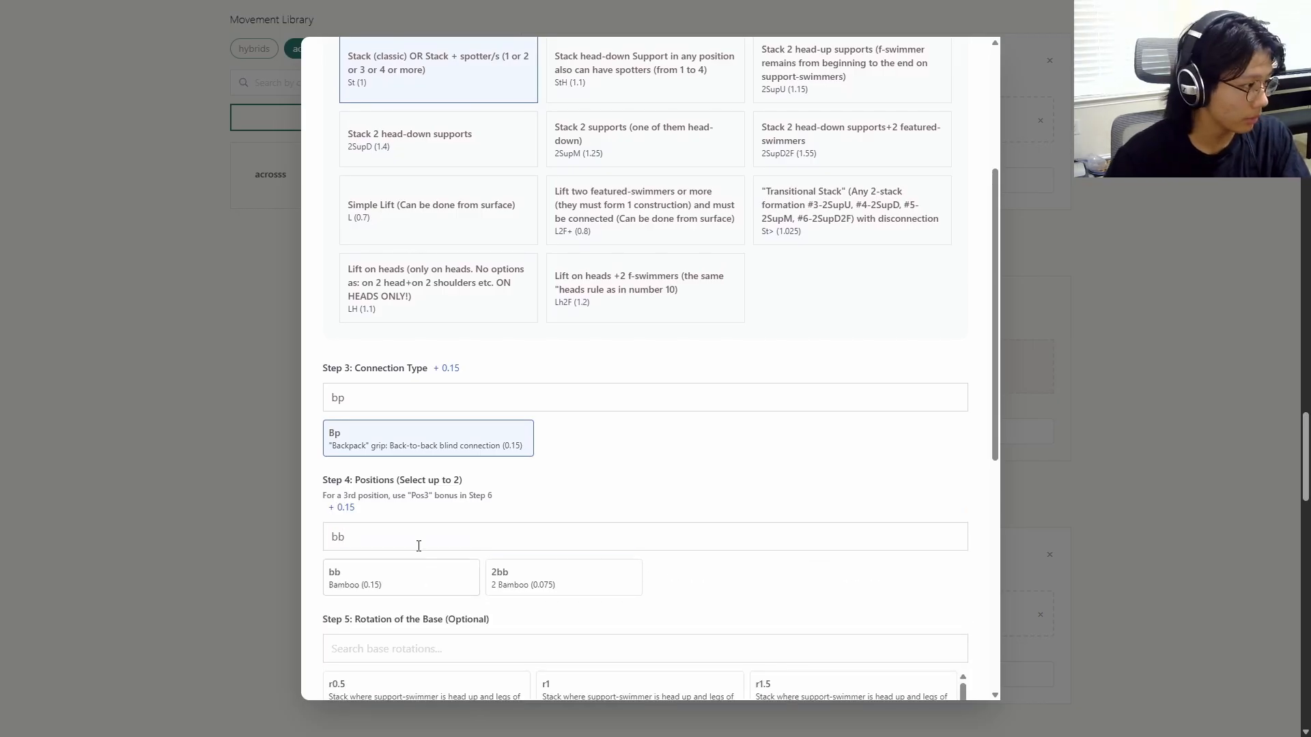
text(ow)
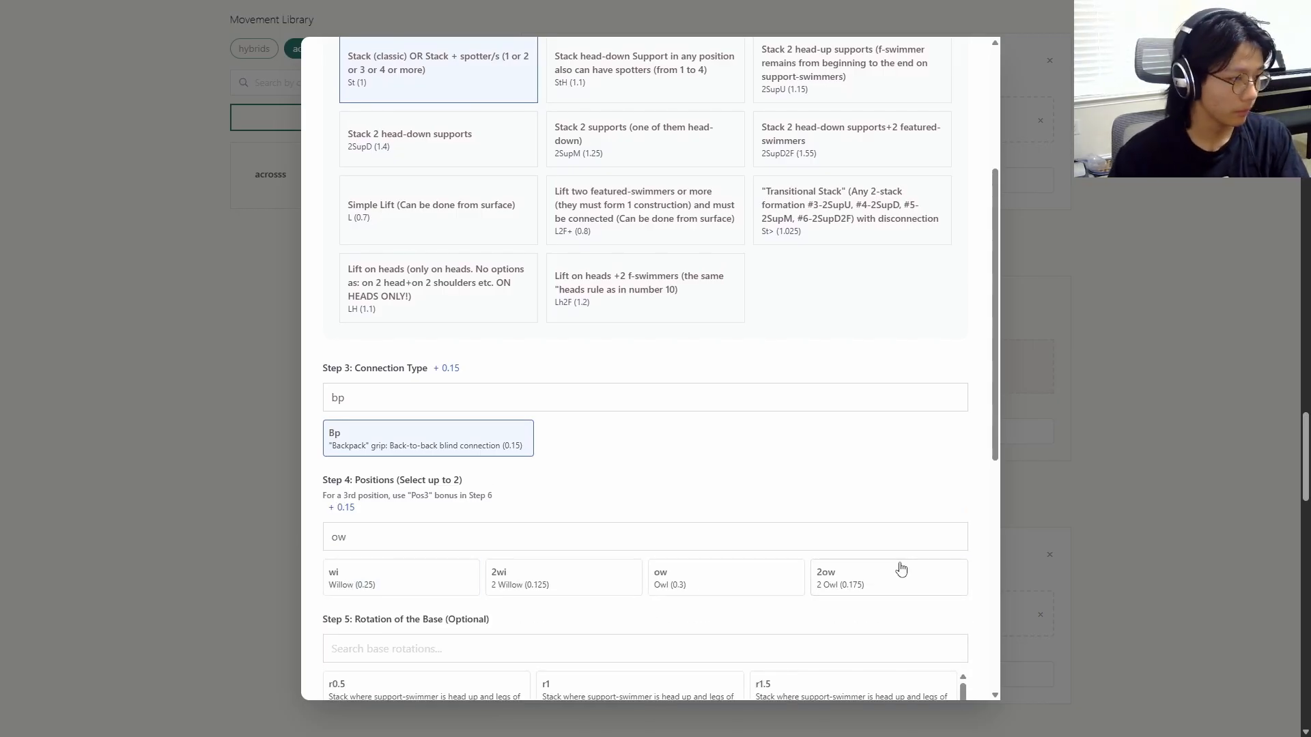
click(896, 567)
Give the custom acro the base rotation r0.5 and the bonuses Twirl and Pos3
scroll(833, 490, down, 3)
click(403, 486)
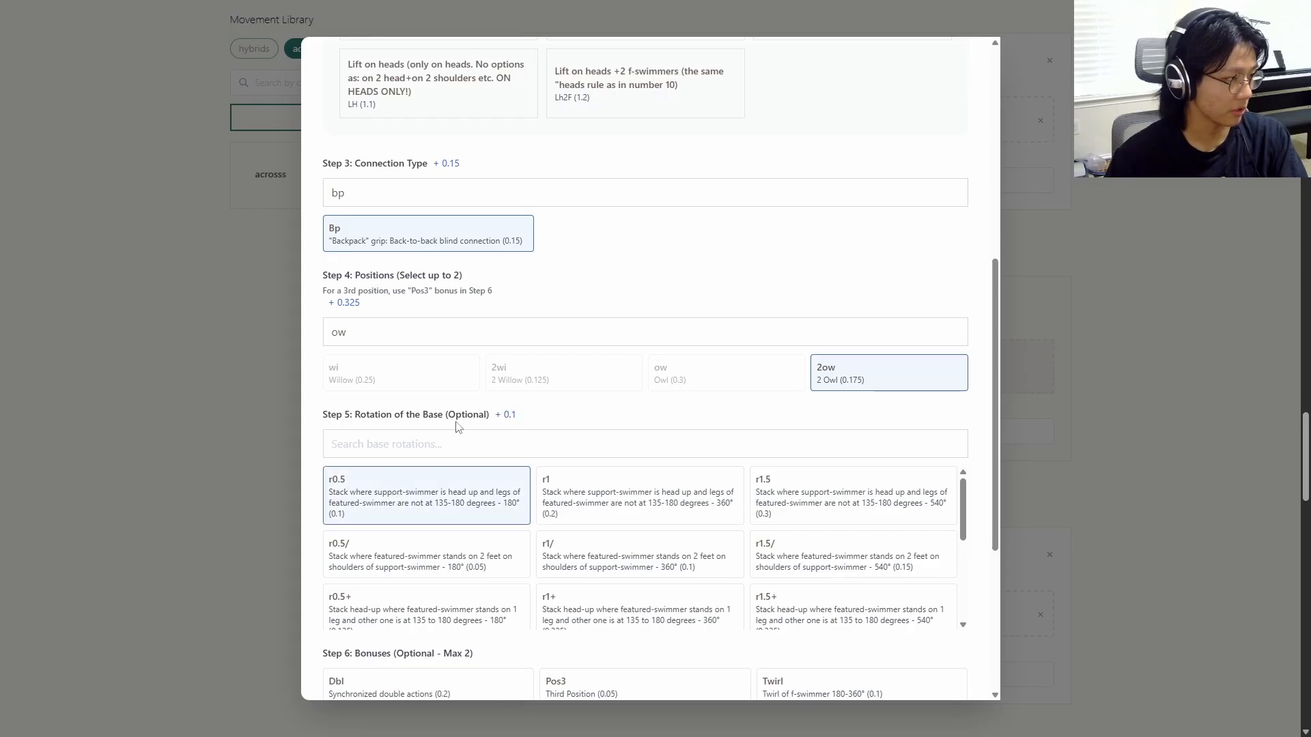
scroll(521, 415, down, 3)
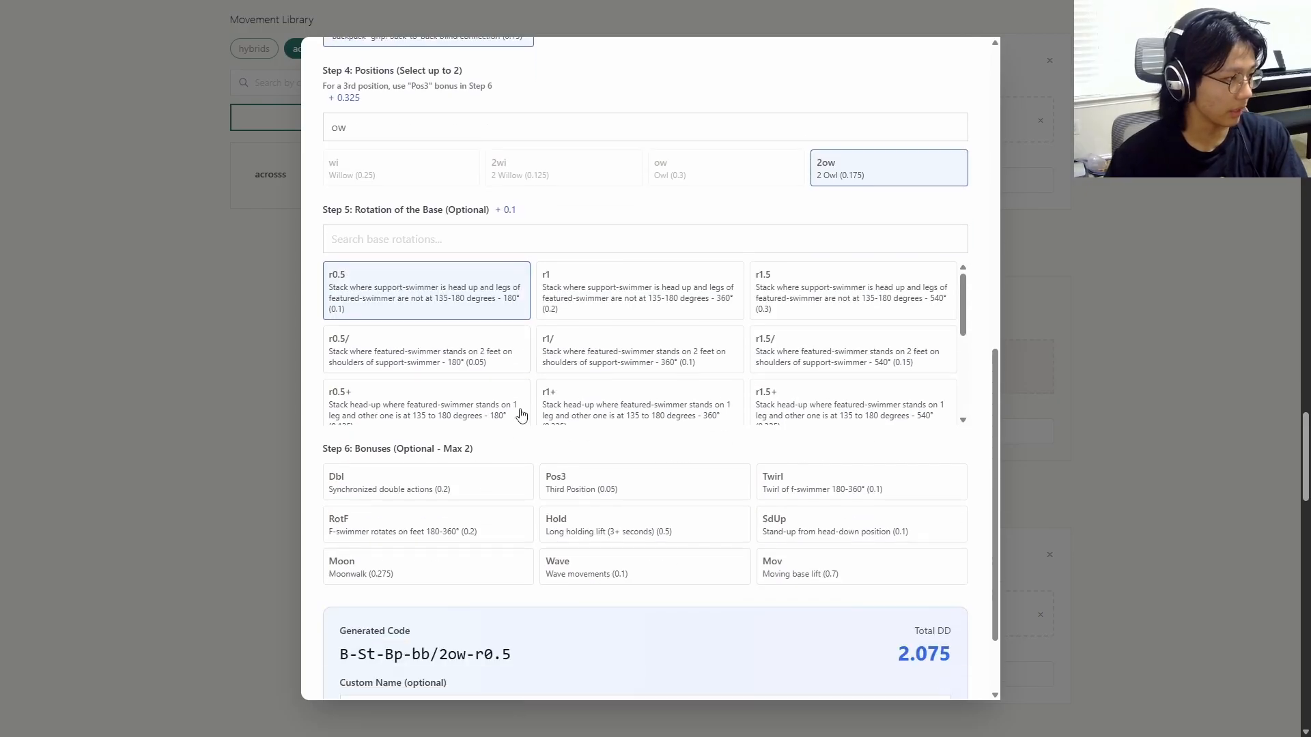
click(817, 480)
click(650, 489)
scroll(948, 448, down, 2)
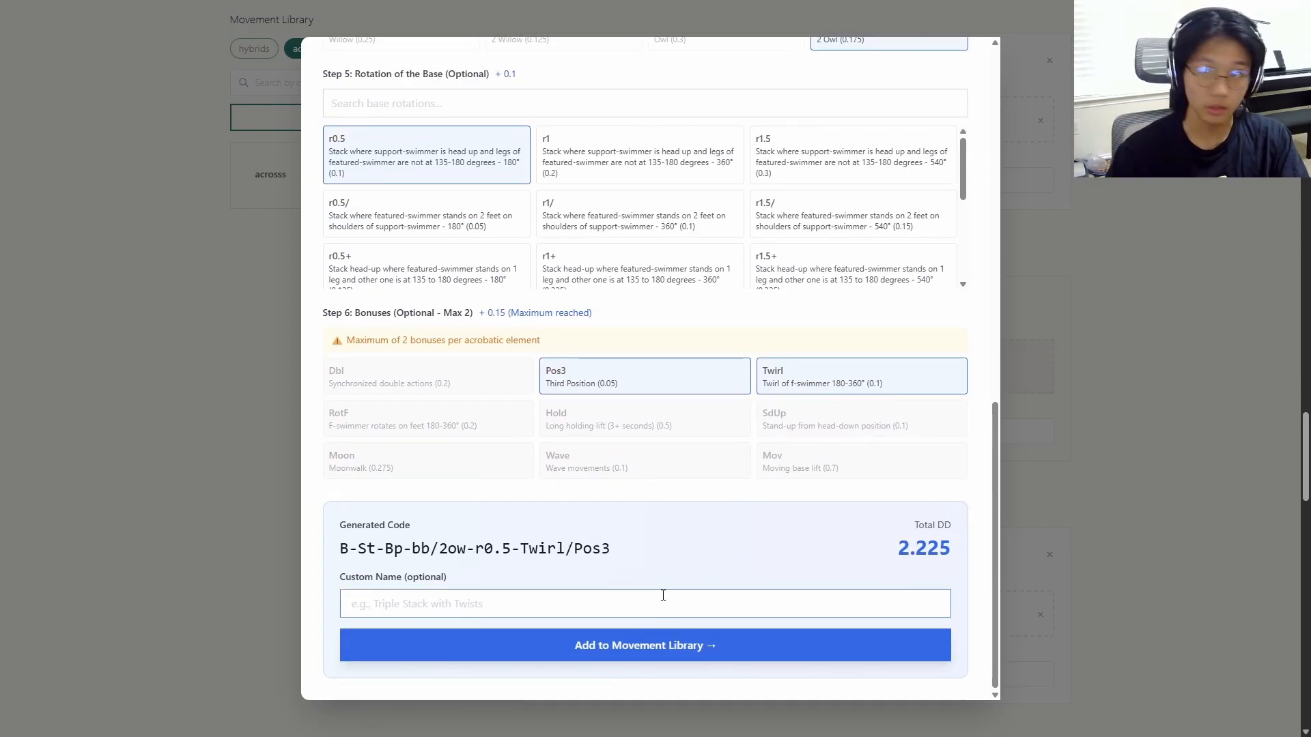
Name the custom acro "acrosss", add it to the movement library, and place it in the Acrobatic 3 slot
click(663, 596)
text(acrosss)
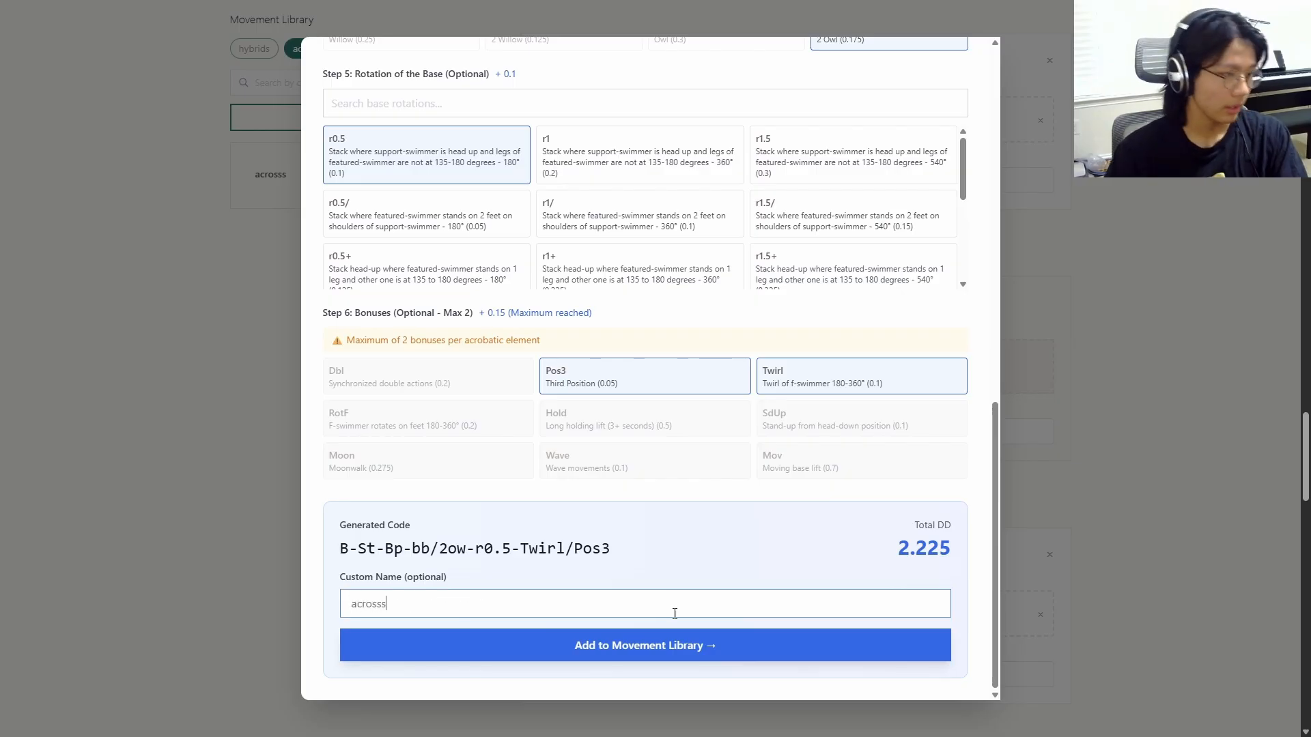
click(695, 644)
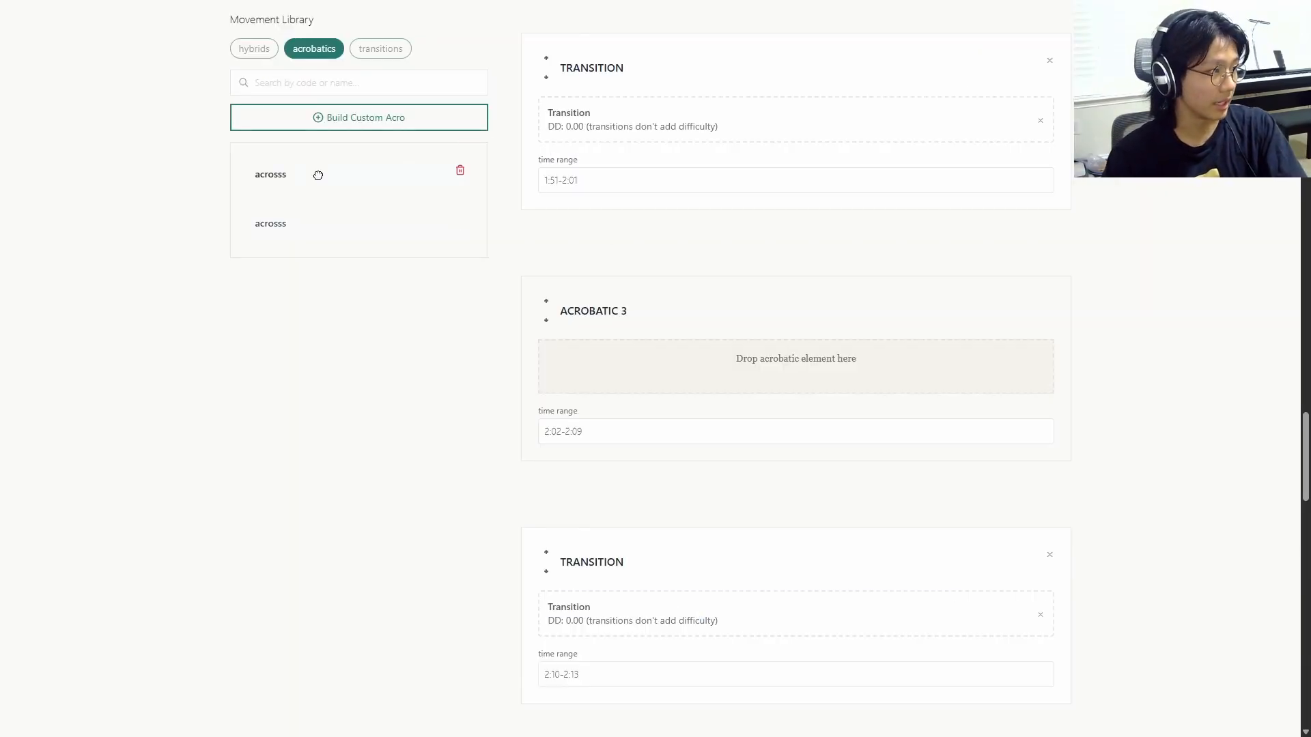
drag(318, 175, 648, 348)
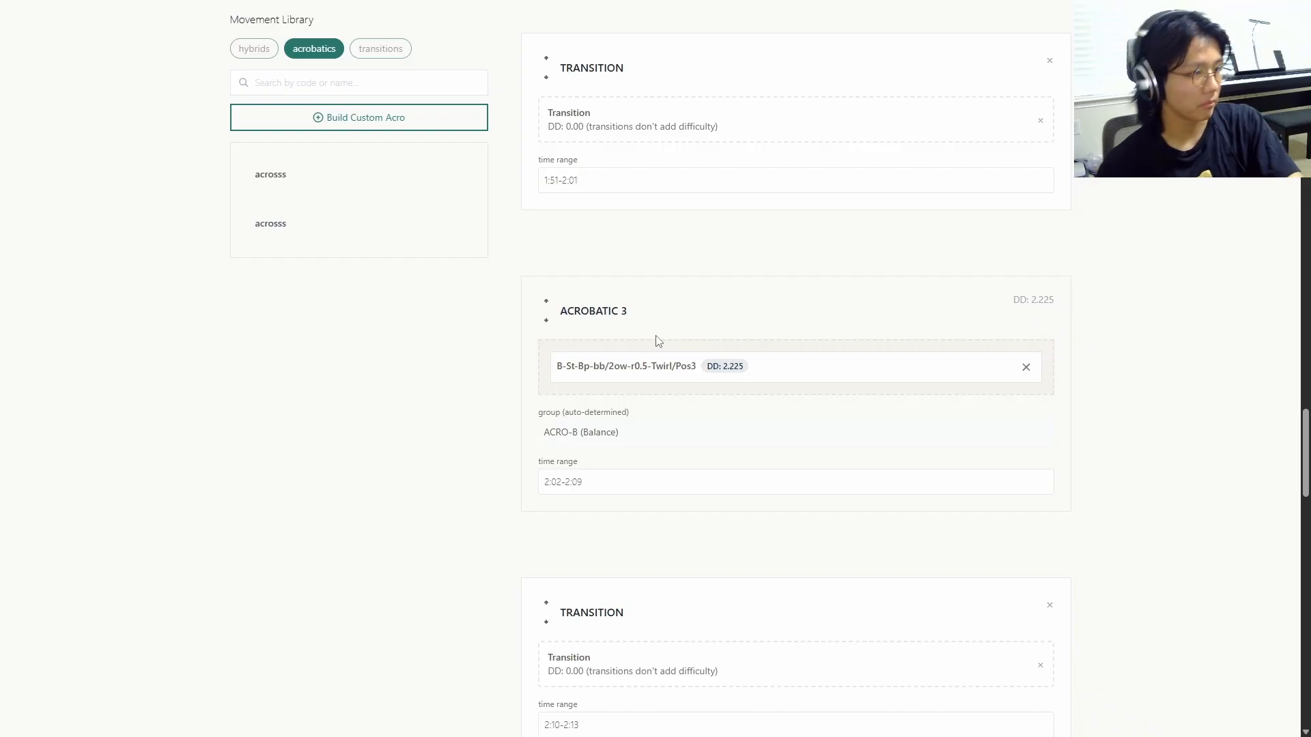
Show the hybrid movement library and try to place movement 1R1 in the routine
drag(1305, 429, 1305, 53)
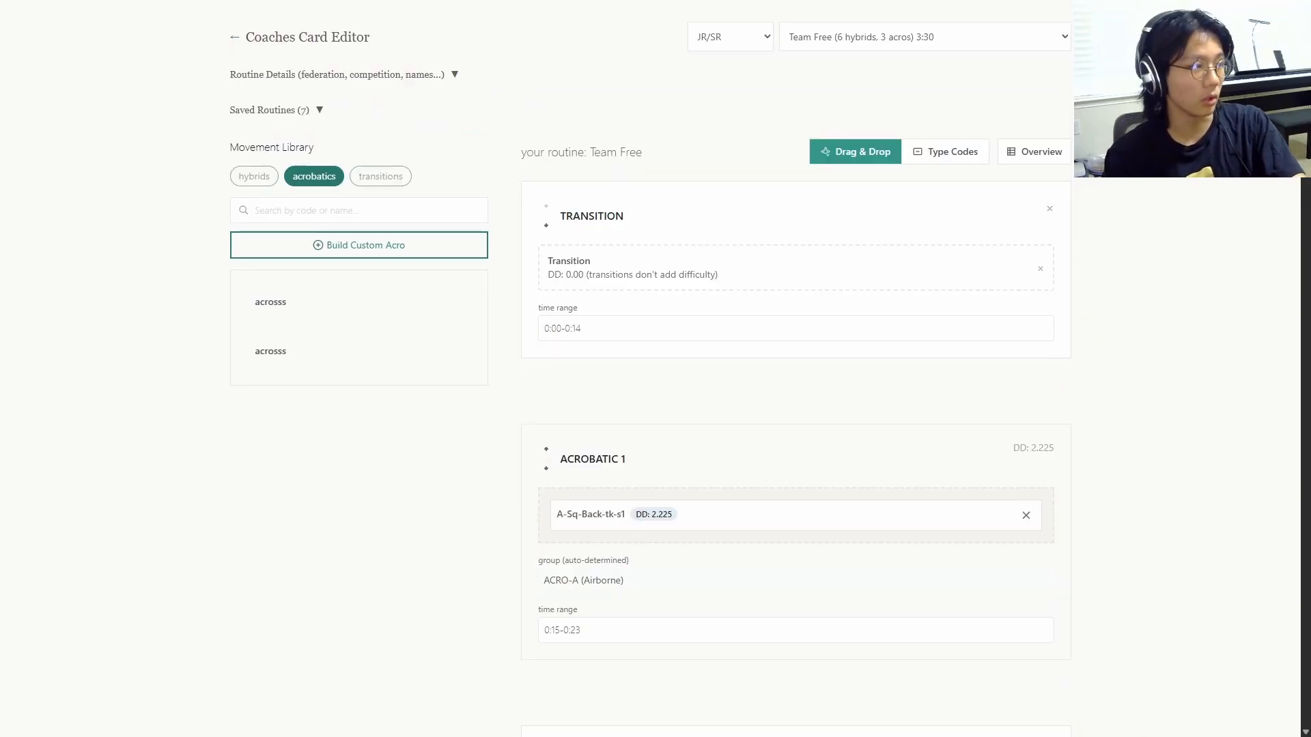
click(254, 178)
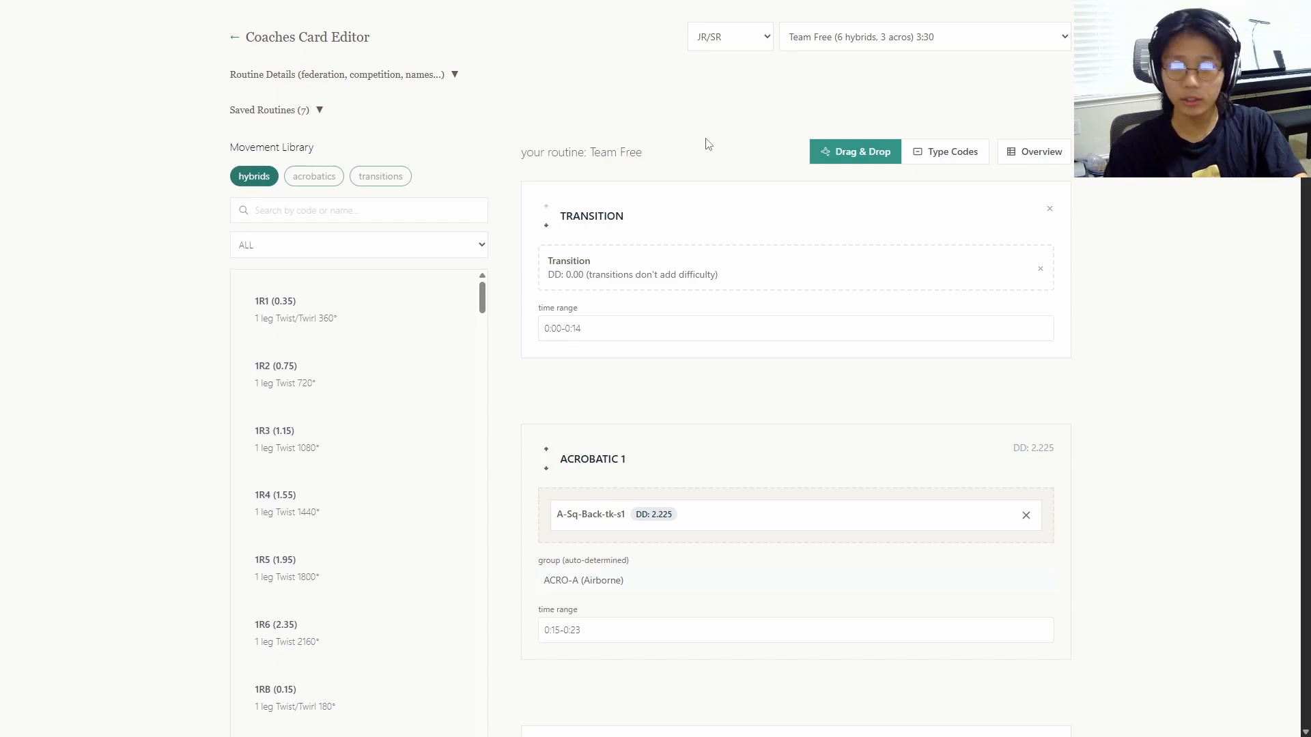
drag(333, 296, 419, 355)
scroll(701, 323, down, 13)
drag(285, 176, 792, 217)
scroll(796, 222, up, 4)
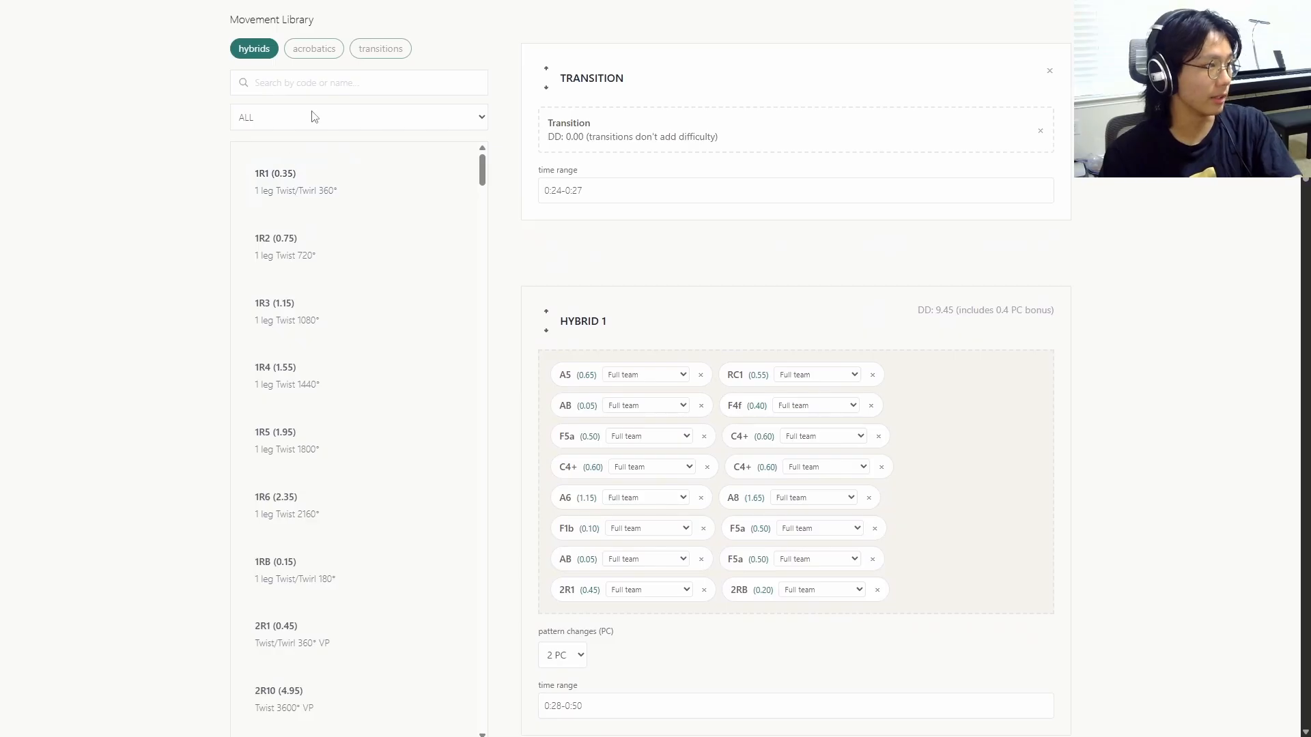
Search the hybrid library for rc1, clear the search, and check the available movement categories
click(297, 87)
text(rc1)
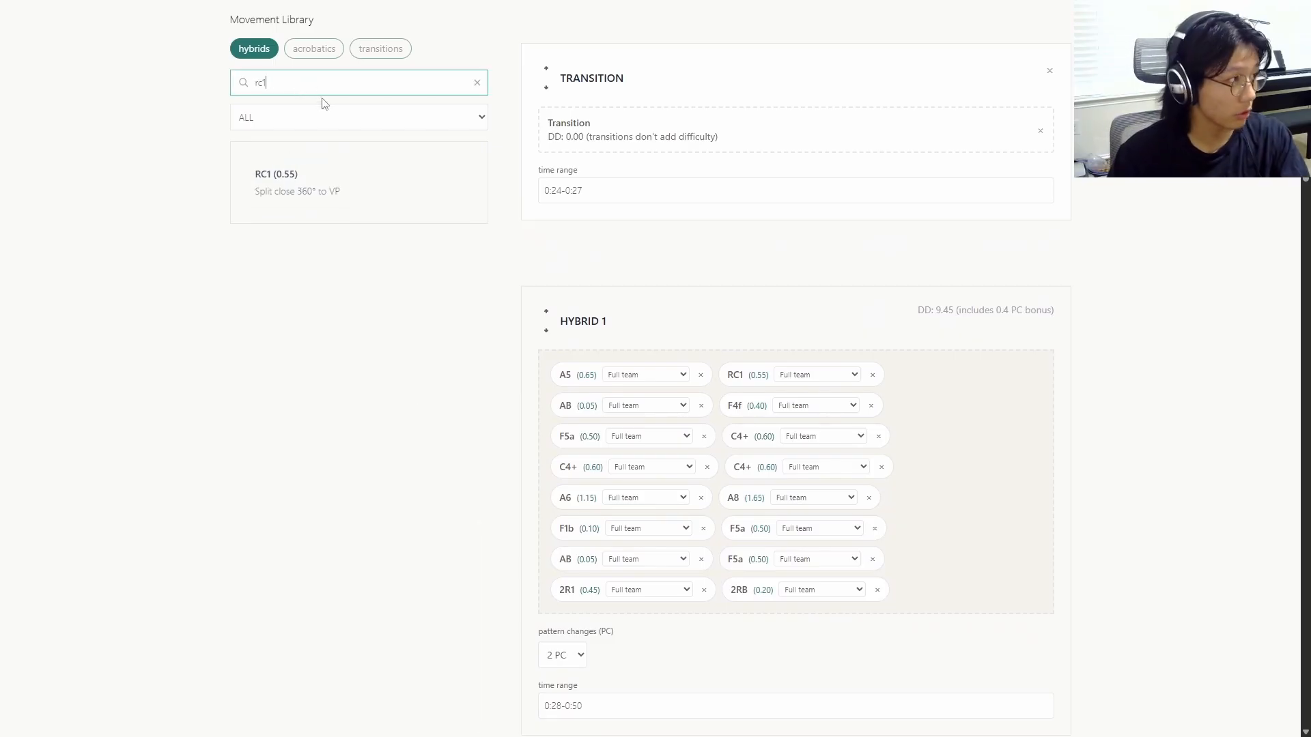
key(ctrl+a)
key(BackSpace)
click(303, 120)
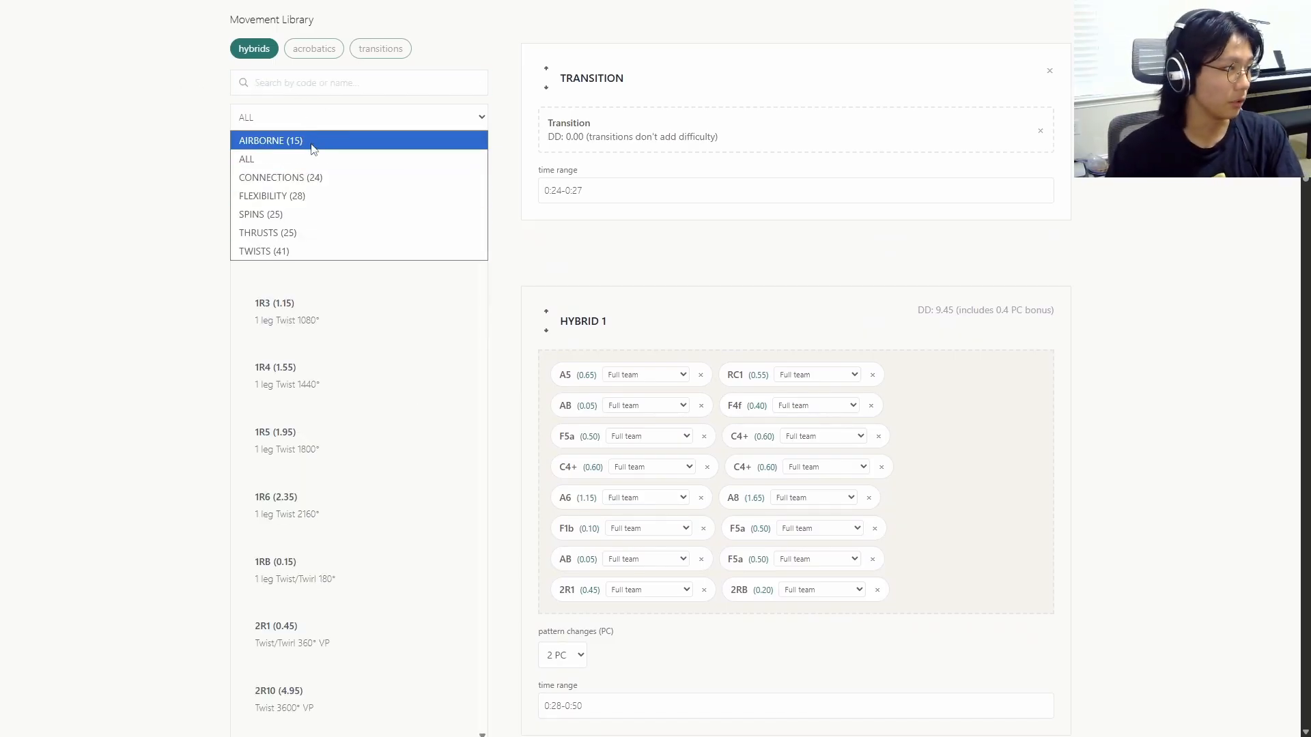
click(316, 120)
scroll(913, 366, up, 10)
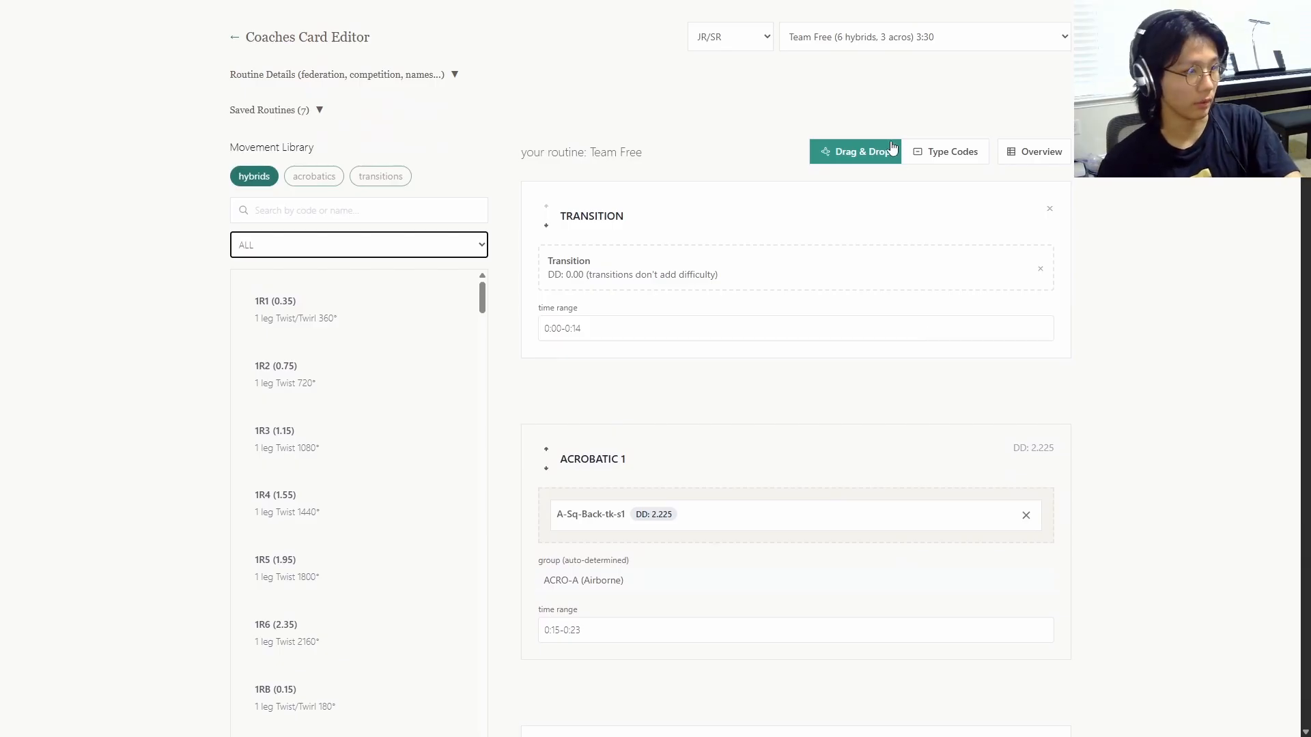
Switch the routine to typed-code entry and open the empty Hybrid 6 slot from the overview
click(938, 162)
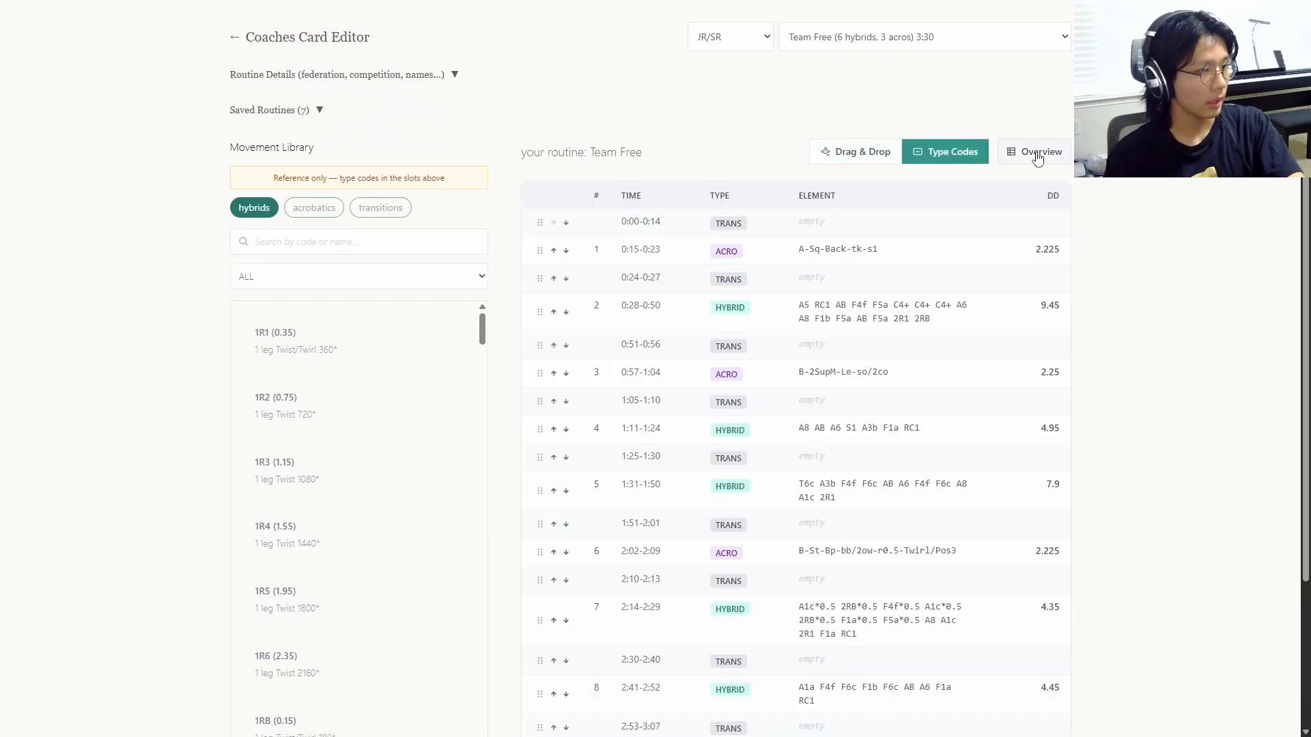
click(1037, 159)
scroll(944, 372, down, 3)
click(811, 575)
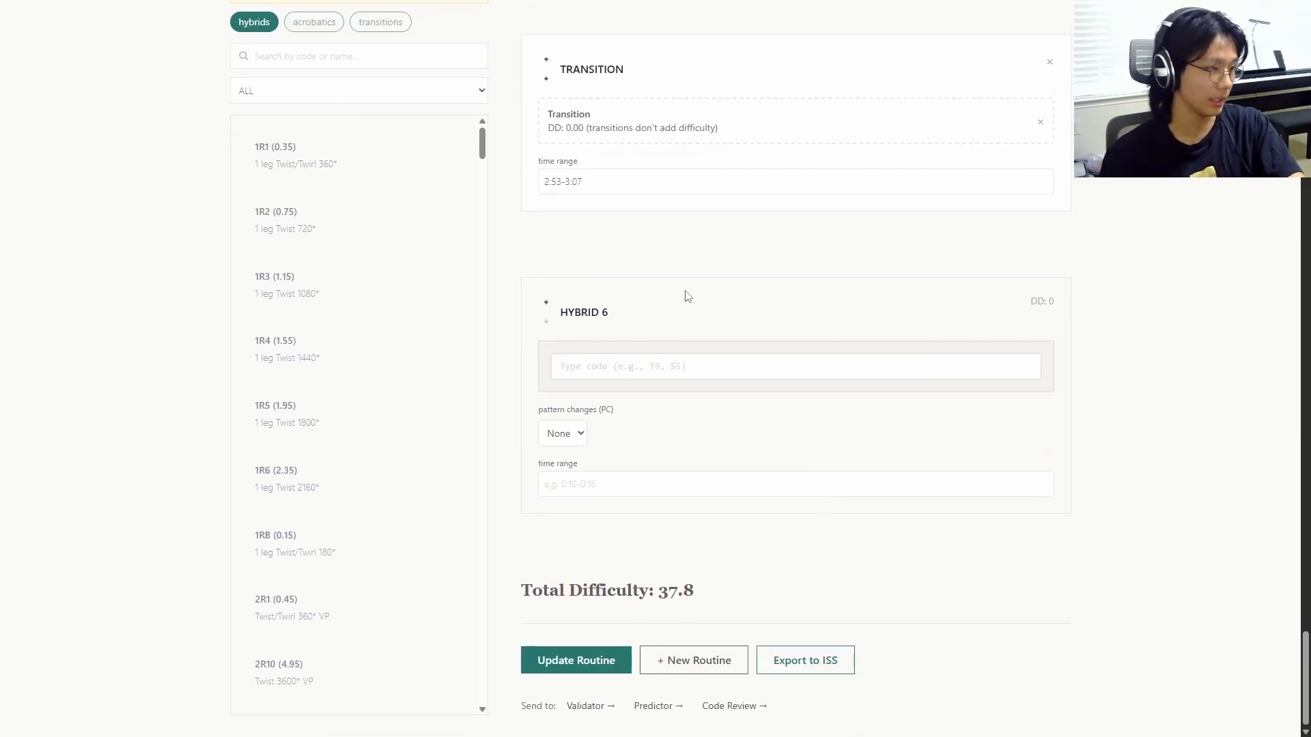
Enter the movement codes A1c, A7, F1a, RC1 and AB in Hybrid 6
click(681, 363)
text(a1c)
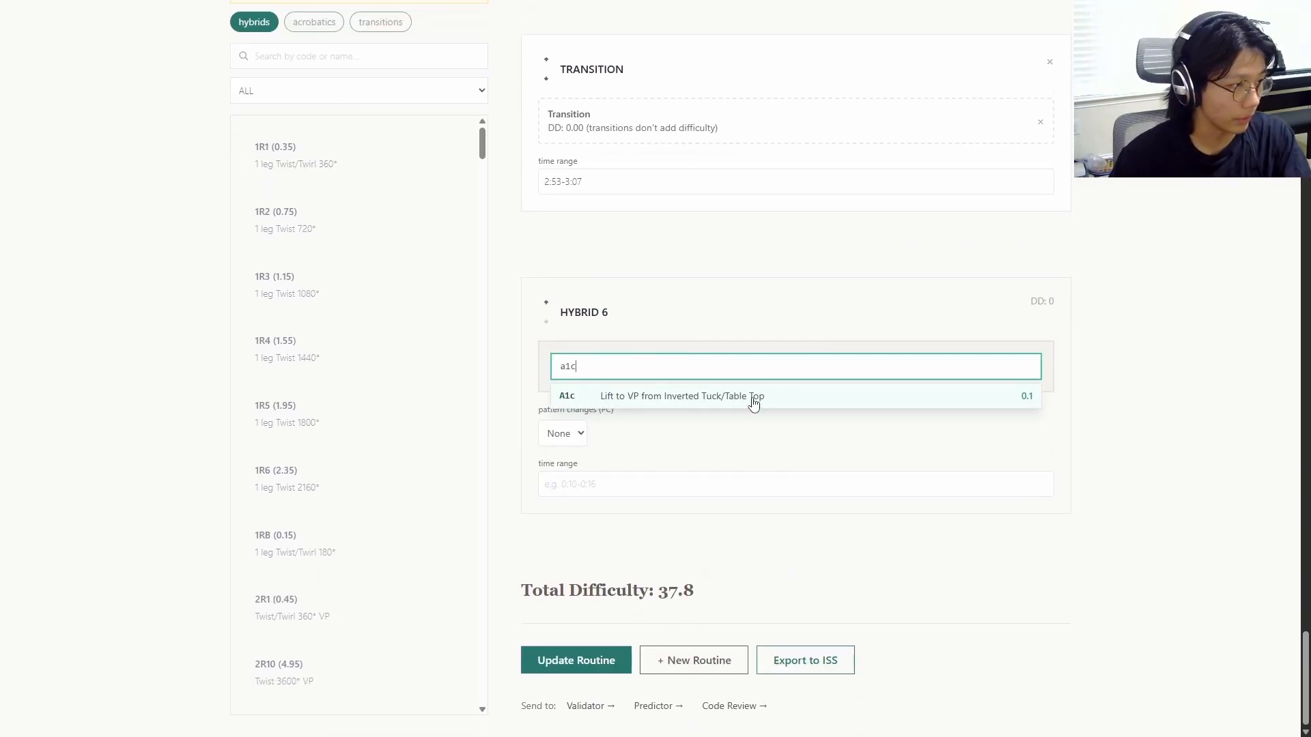
click(751, 398)
text(a7)
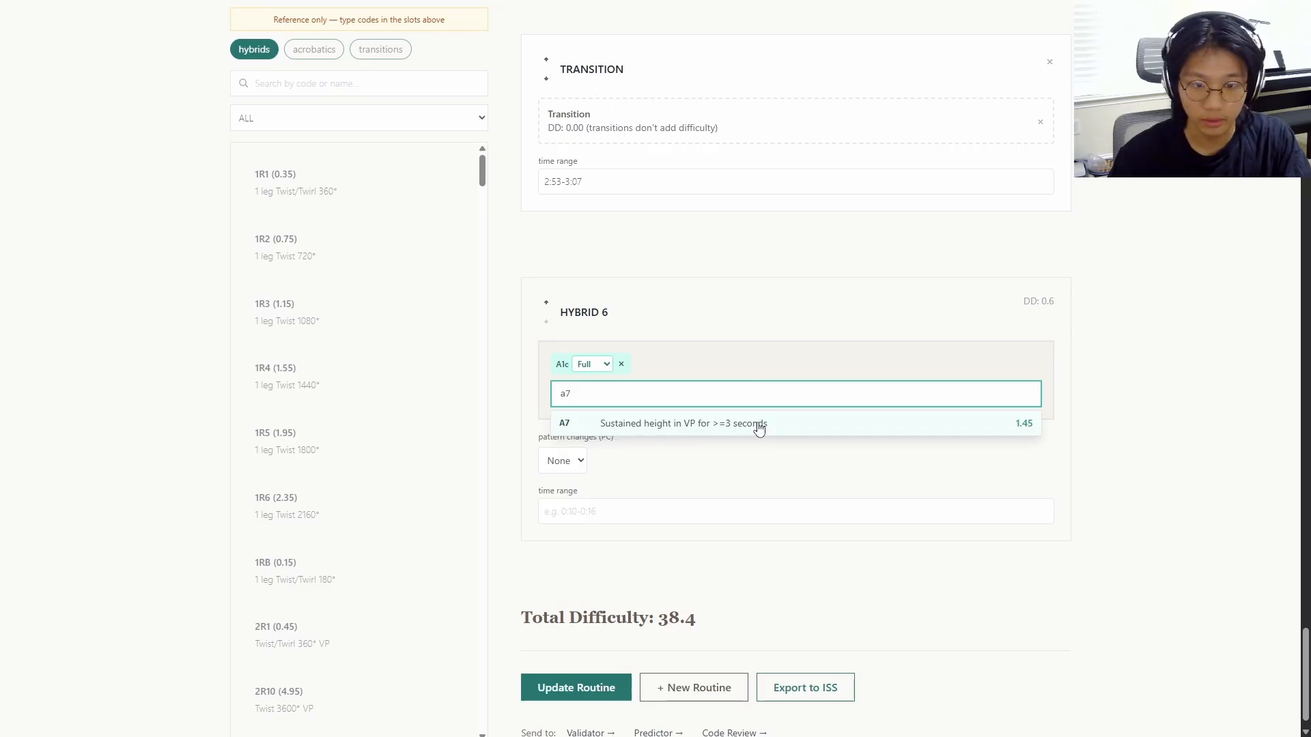
click(758, 424)
text(f1a)
click(759, 426)
text(rc)
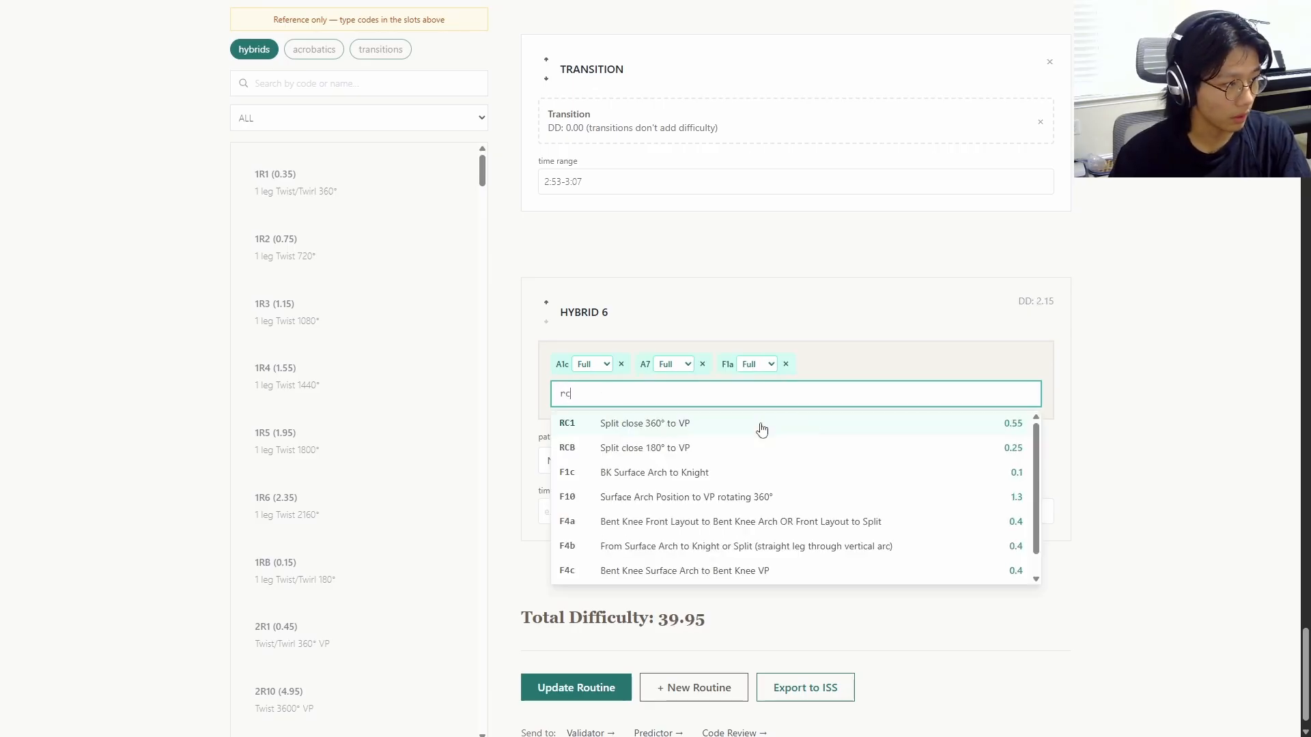
text(1)
click(761, 427)
text(ab)
click(762, 426)
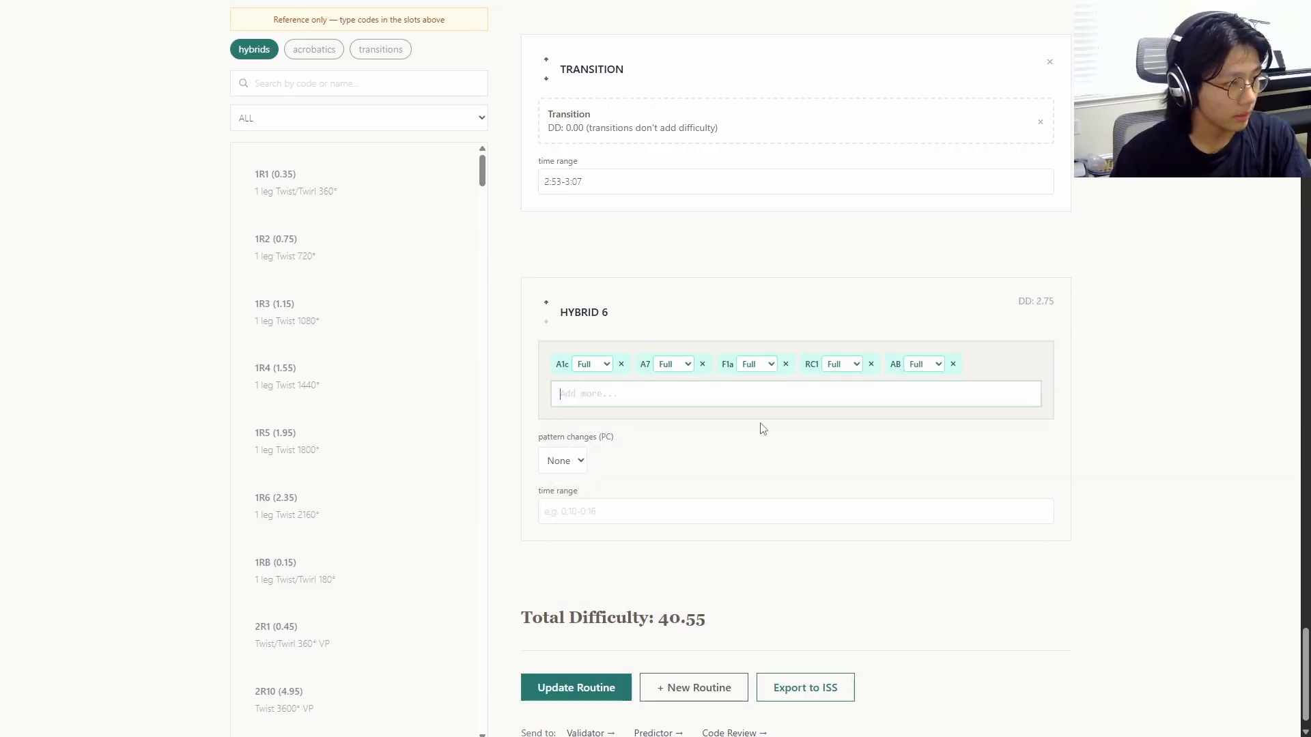
Extend Hybrid 6 with the movement codes A6, F4f, F6c, F1a and RC1
text(a7)
key(BackSpace)
text(6)
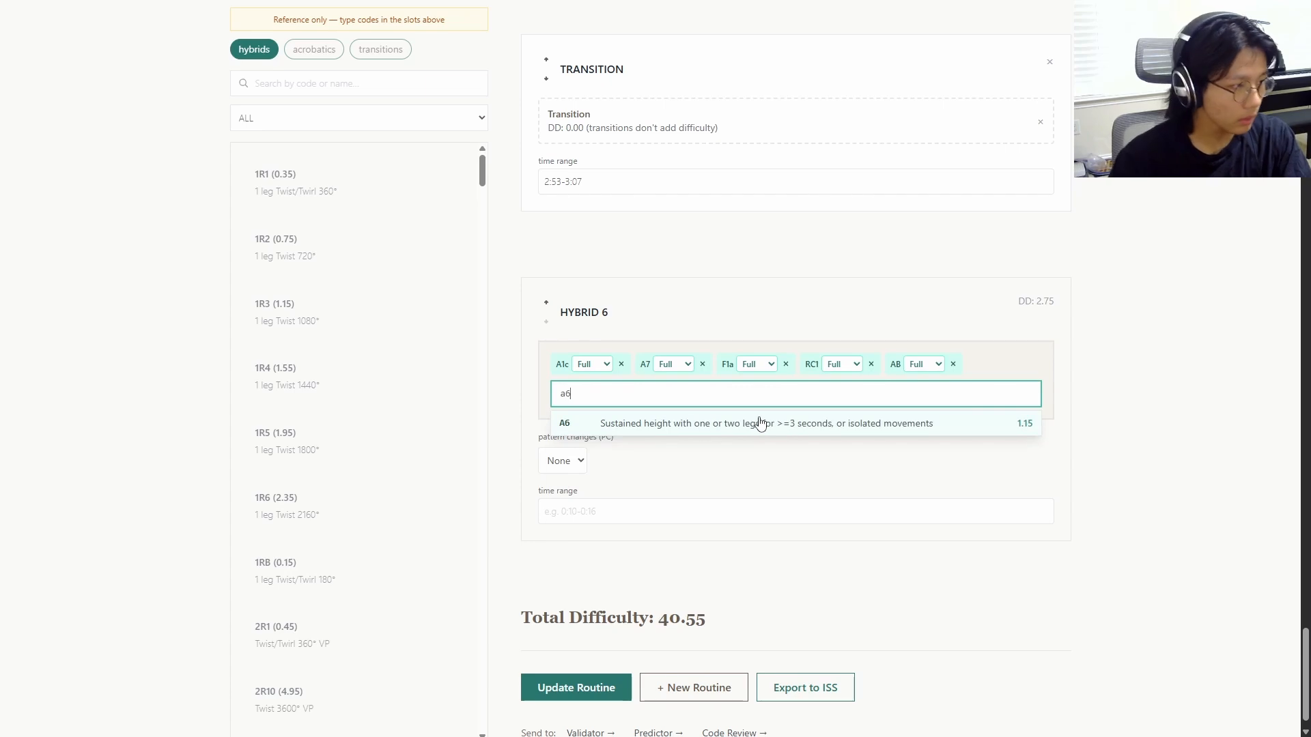
click(760, 425)
text(f4f)
click(768, 450)
text(f)
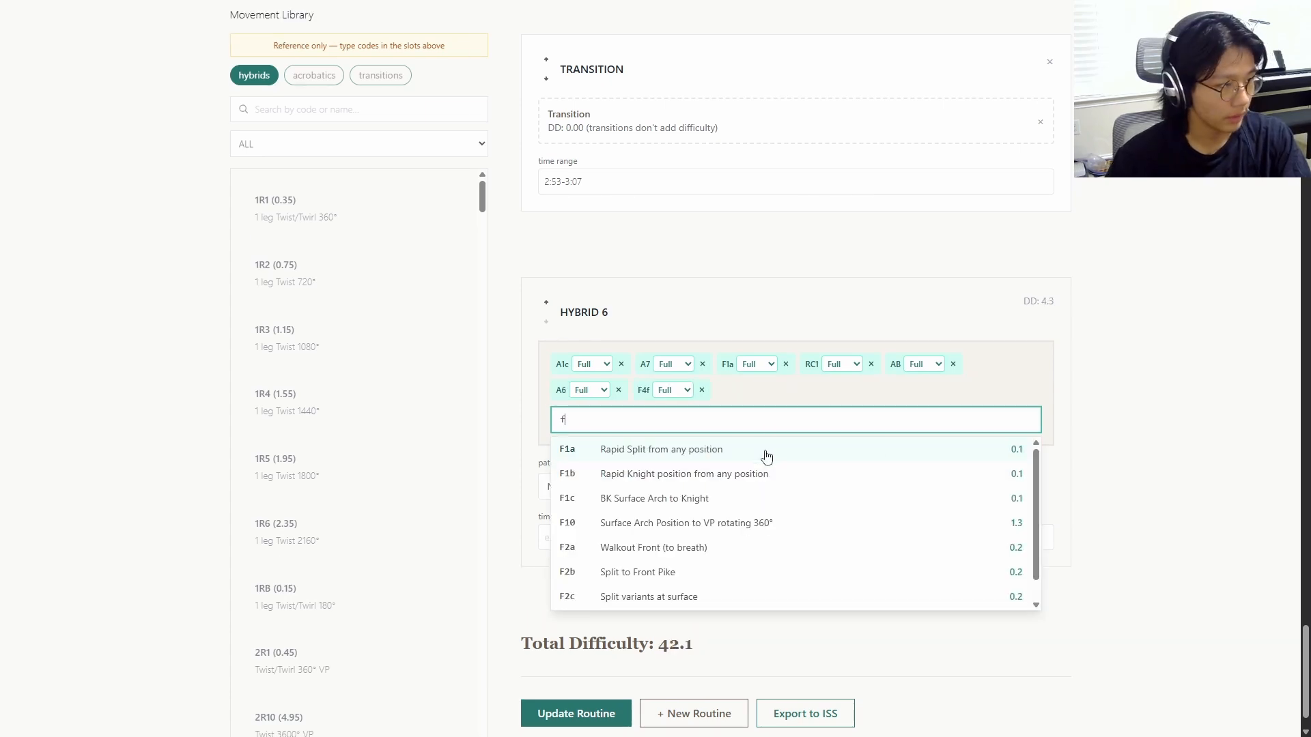
text(6c)
click(763, 454)
text(f1a)
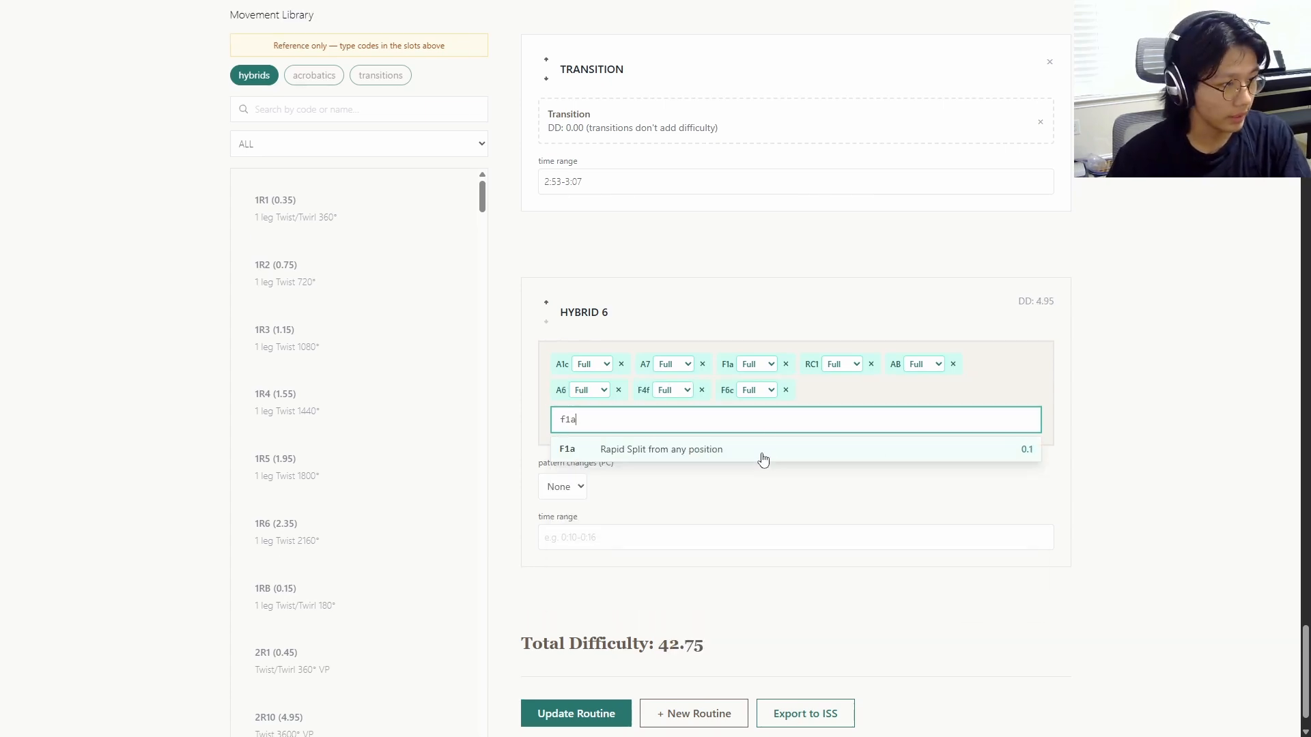
click(762, 454)
text(rc1)
click(763, 457)
Set the time range of Hybrid 6 to 3:08-3:20
click(732, 546)
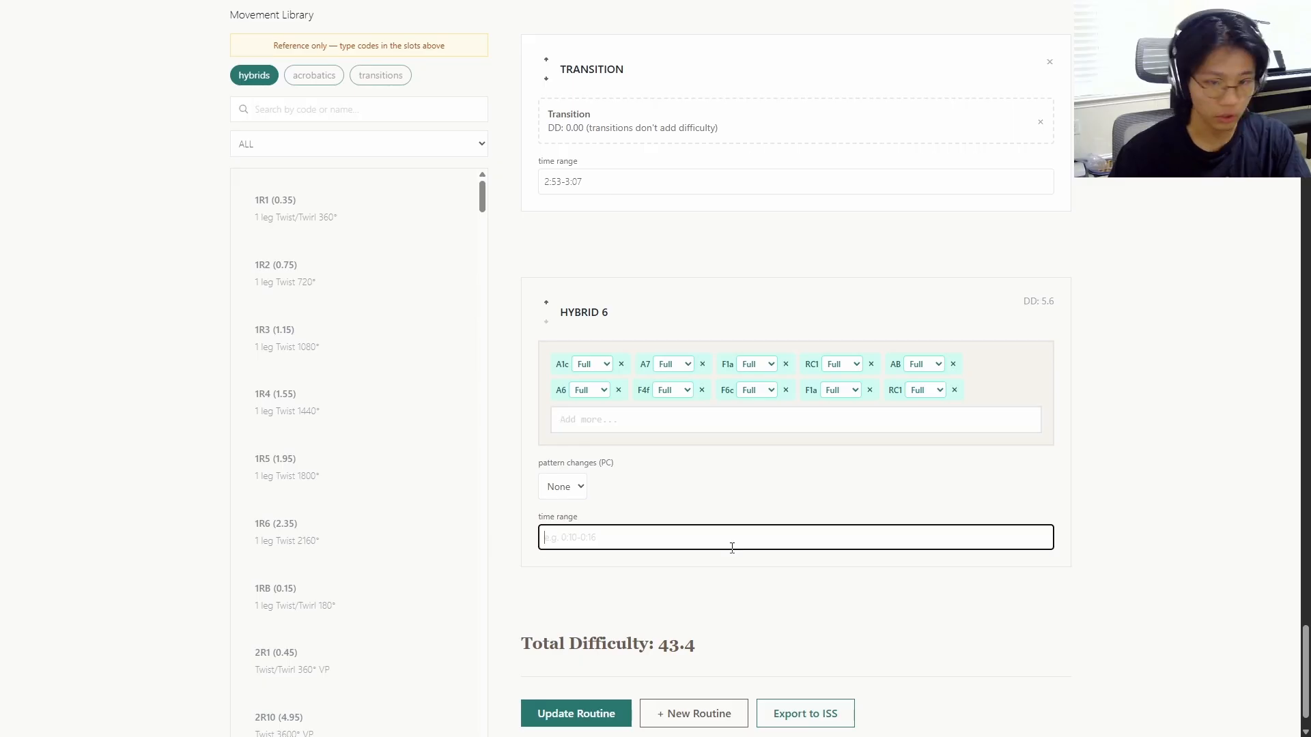
text(3)
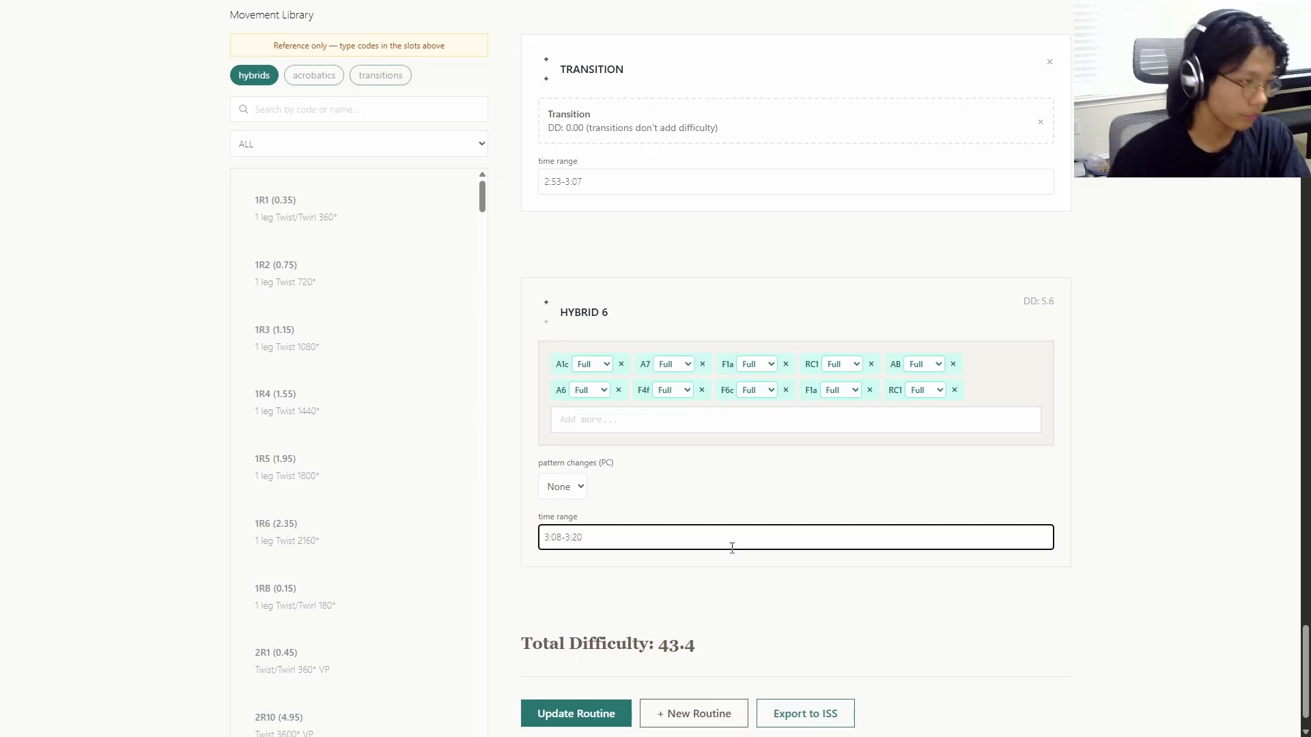
text(:08-3:20)
Add a transition after Hybrid 6 and set its time range to 3:21-3:24
scroll(765, 526, down, 1)
click(408, 26)
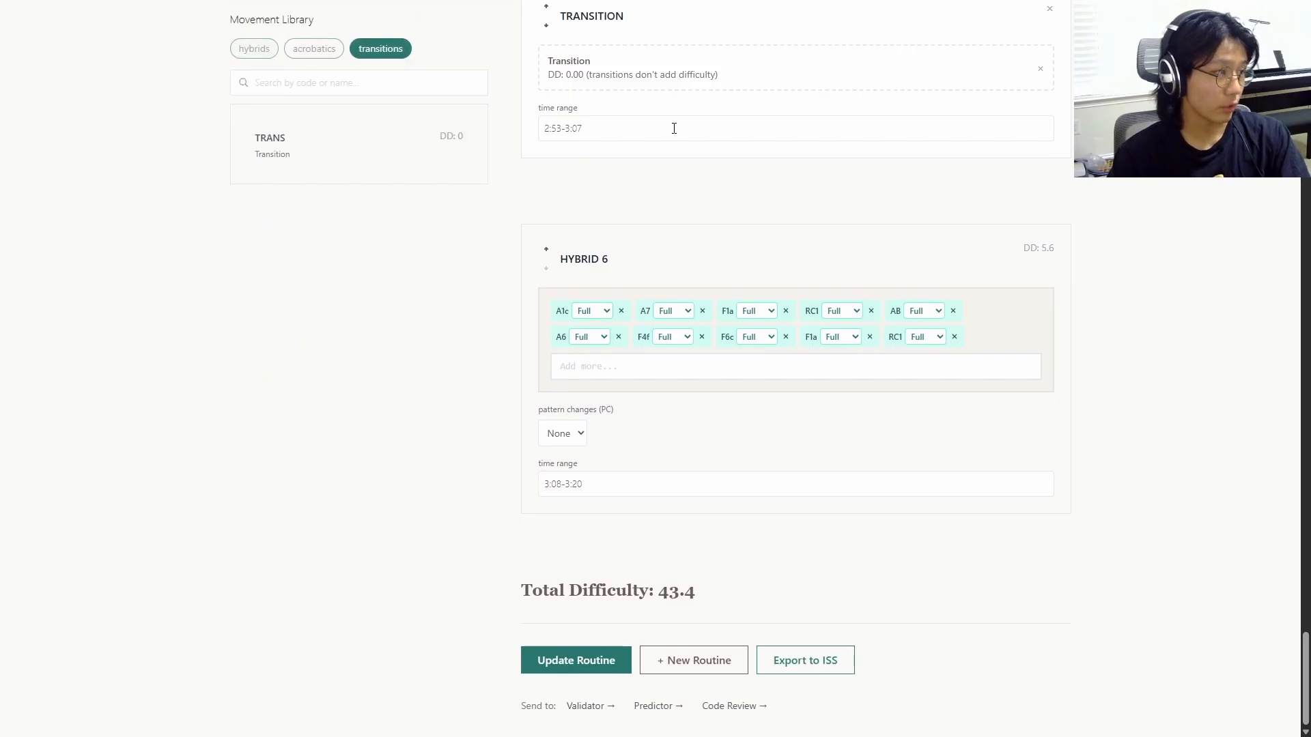
drag(366, 137, 685, 554)
scroll(725, 465, down, 2)
click(656, 587)
scroll(702, 441, down, 1)
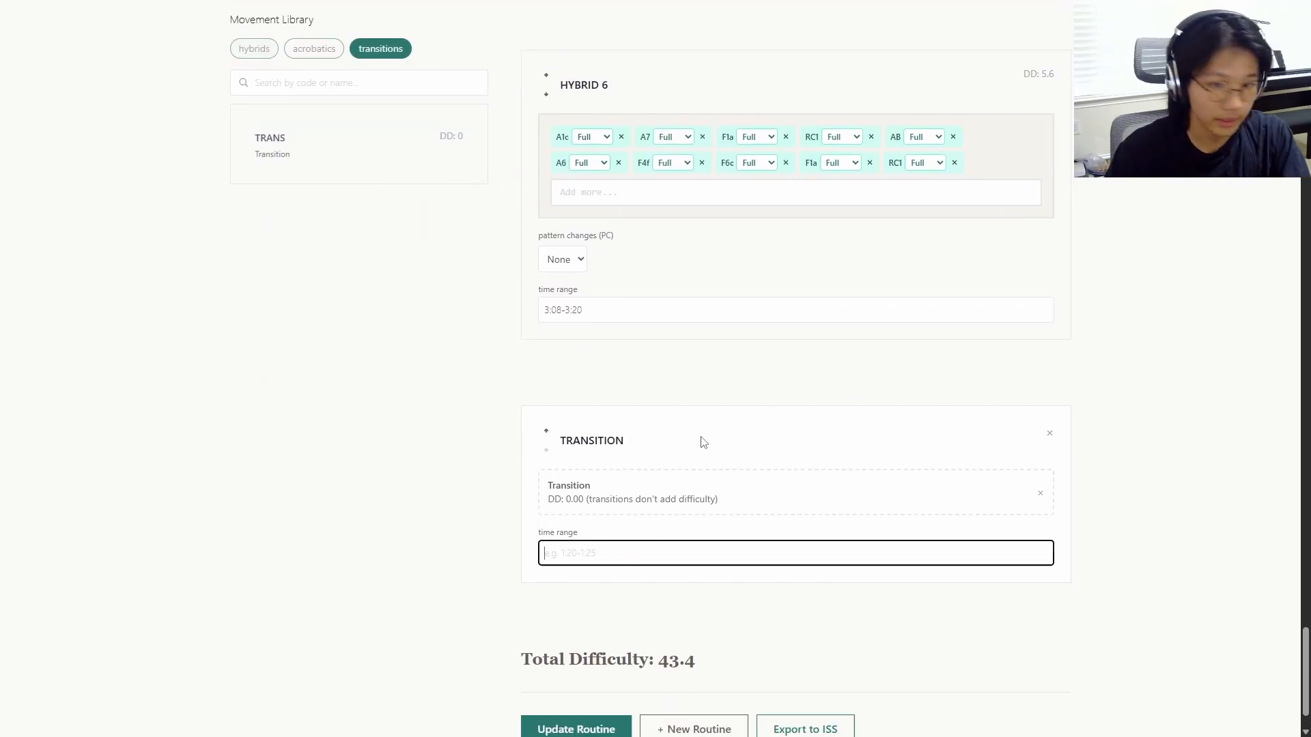
scroll(703, 442, down, 1)
text(3:21-3:24)
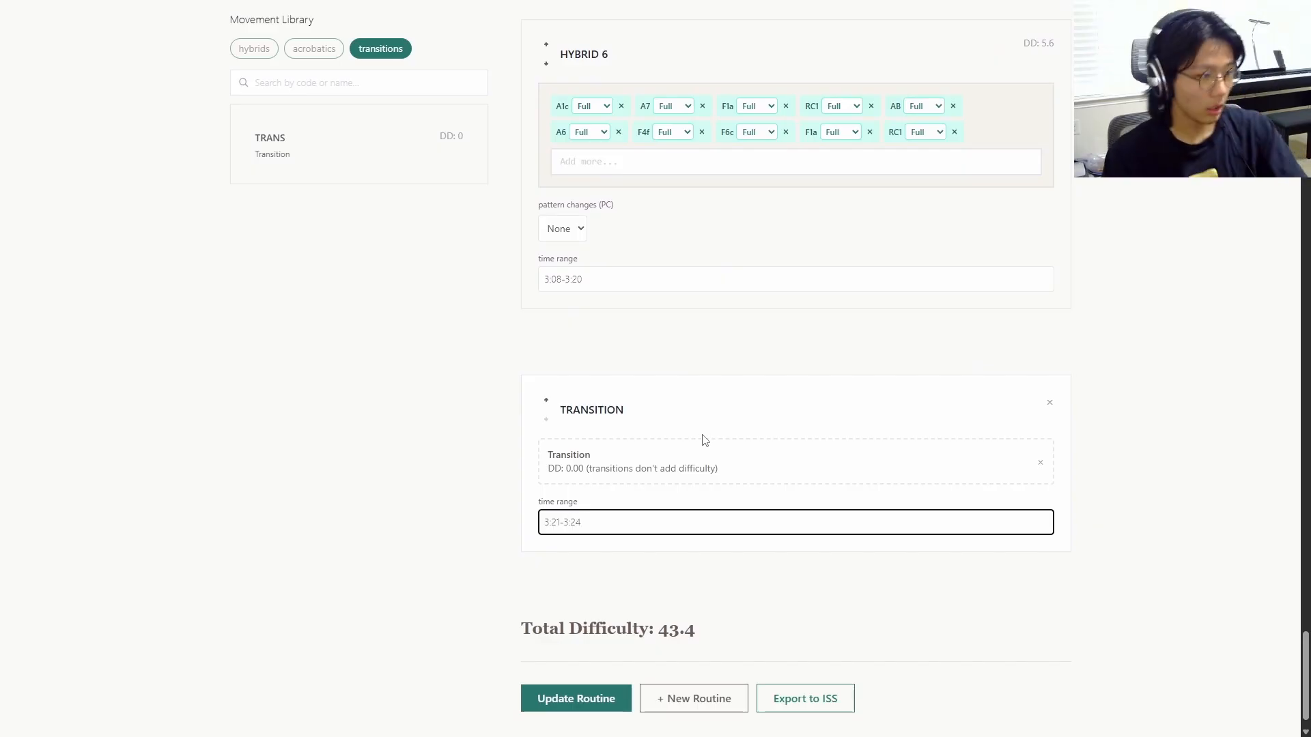
scroll(700, 418, down, 1)
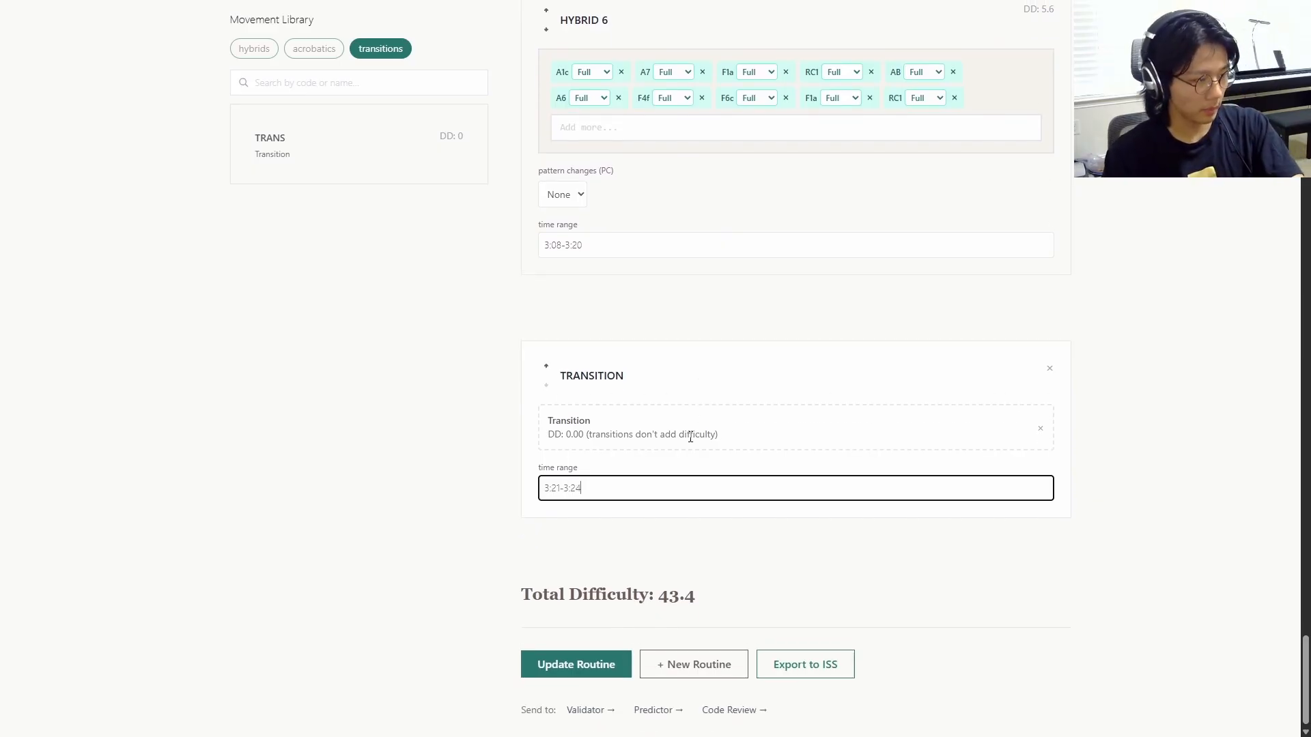
Save the changes to the Free team routine and look over its full list of elements
click(579, 660)
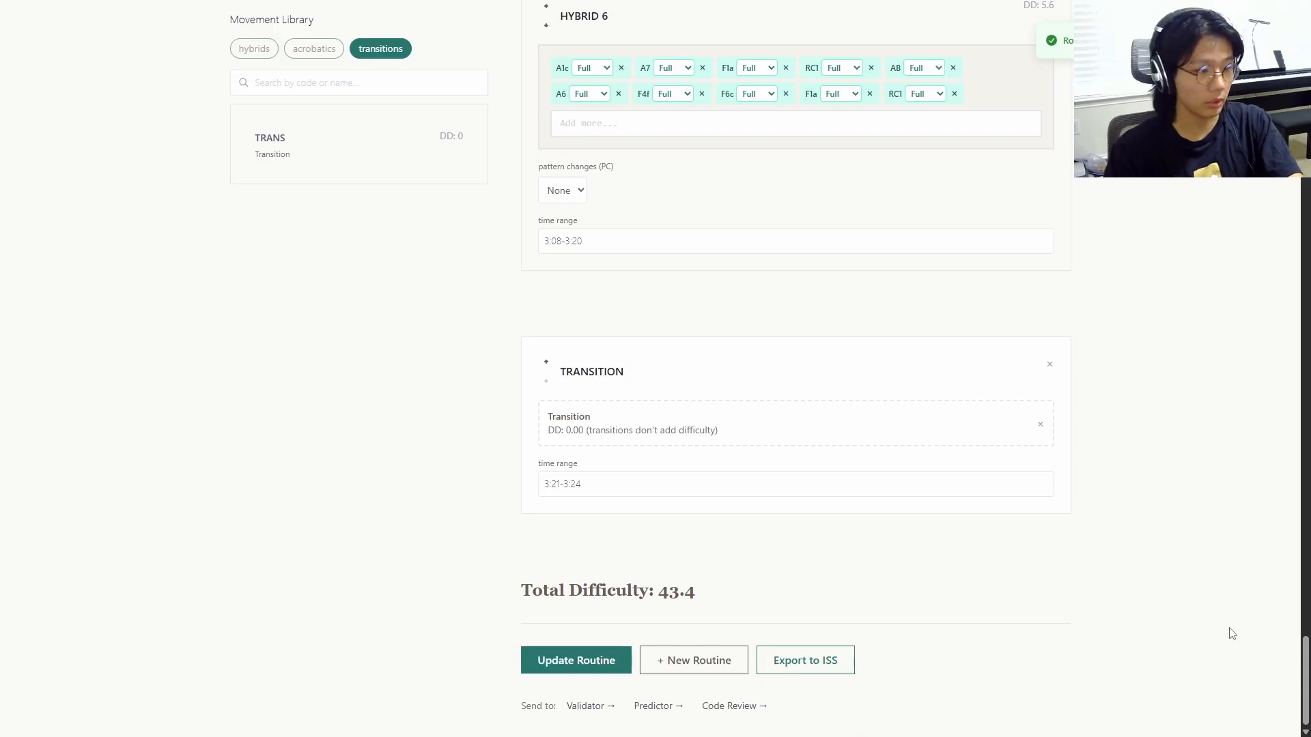
scroll(1275, 564, up, 20)
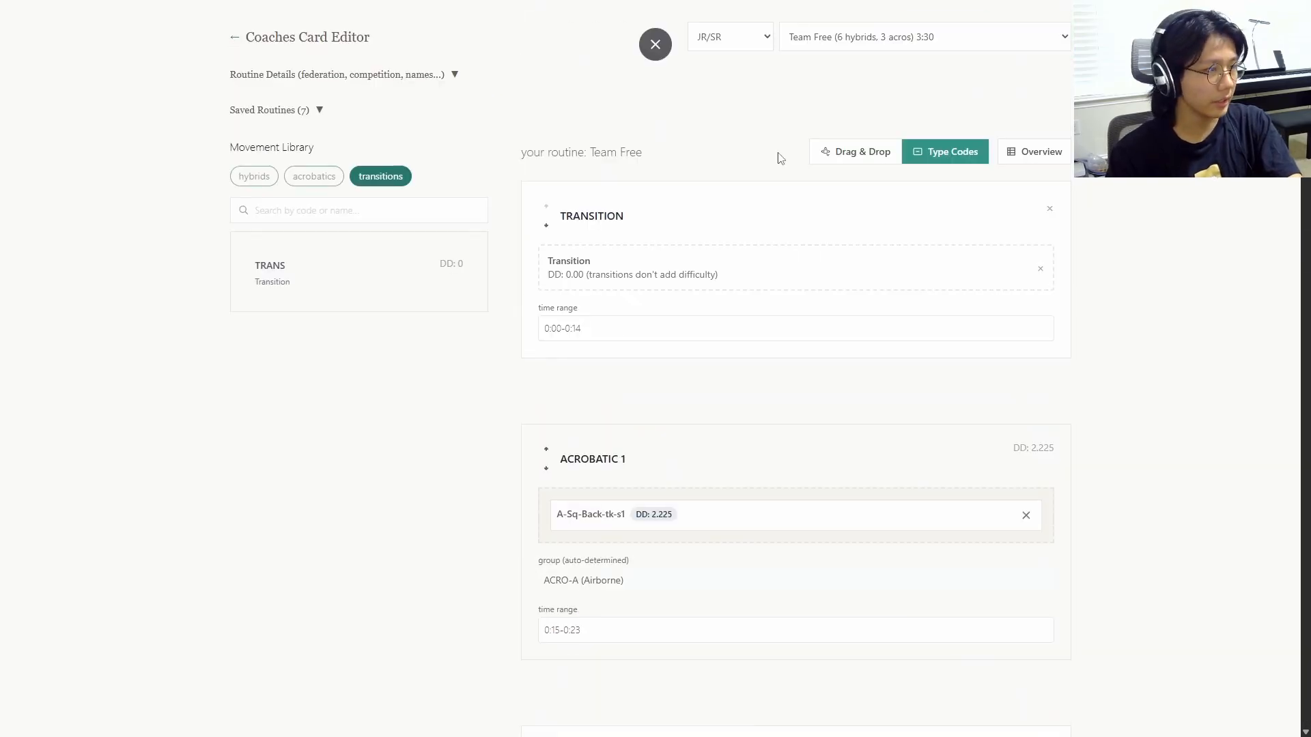
scroll(1235, 673, down, 20)
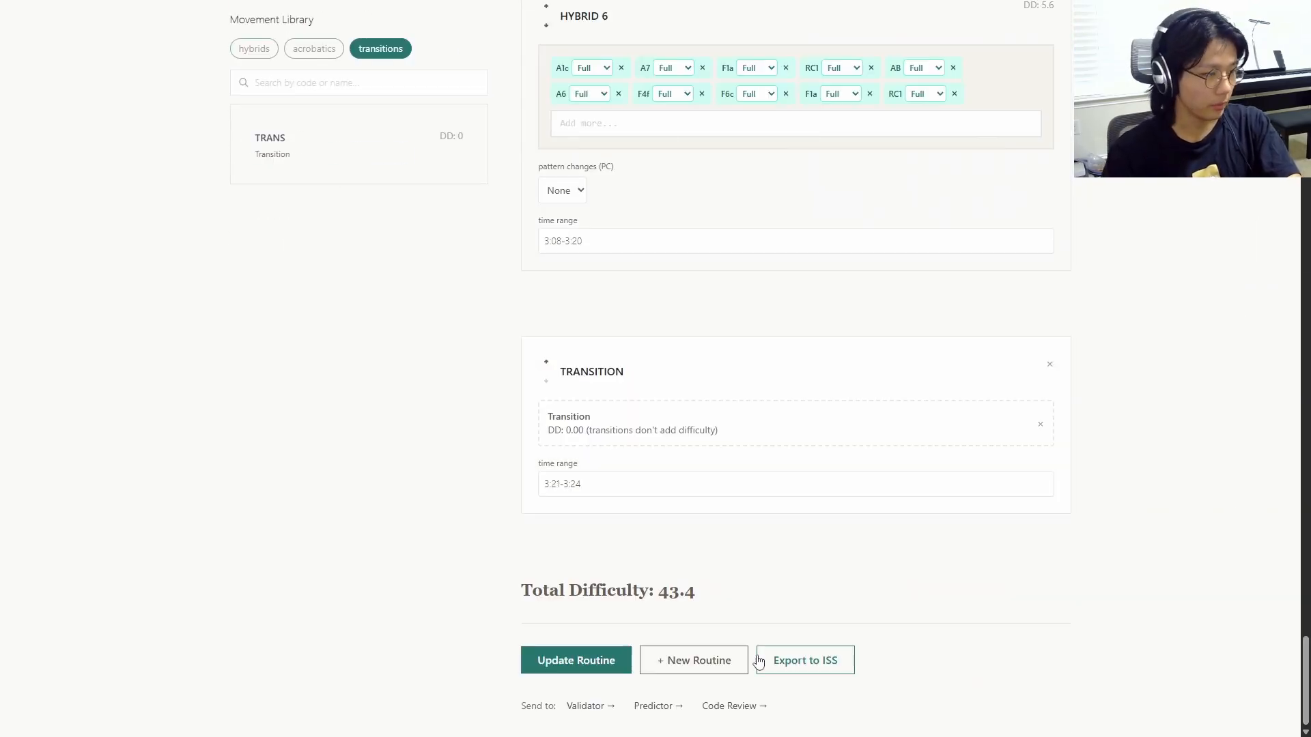
Start a new blank routine and look over the fields in its routine details
click(699, 668)
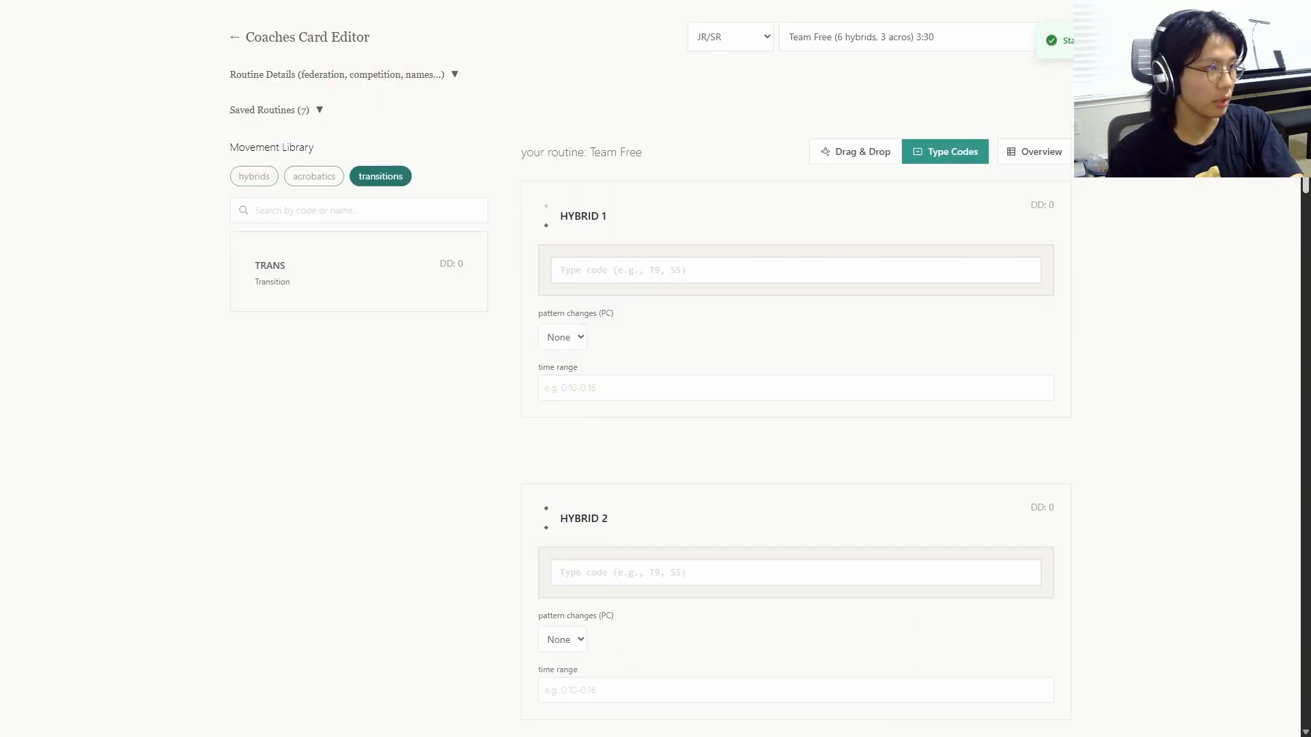
click(431, 79)
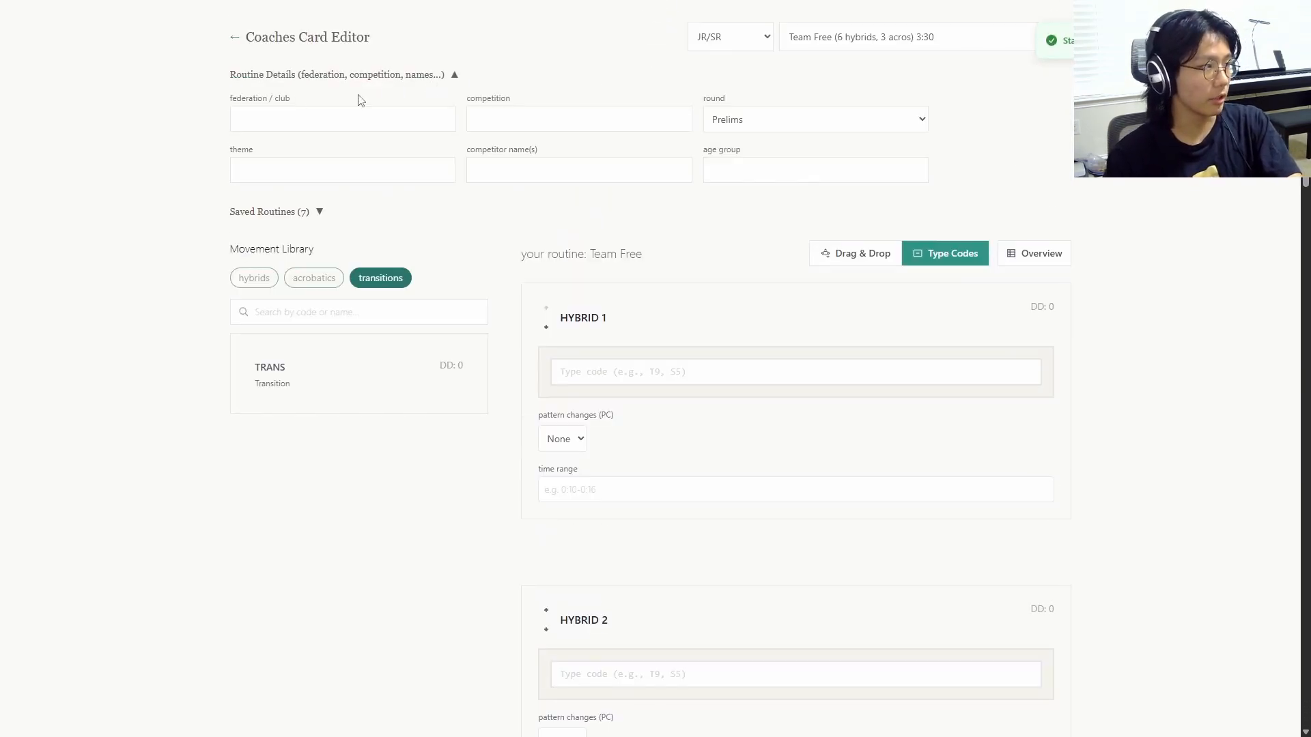
drag(231, 99, 284, 98)
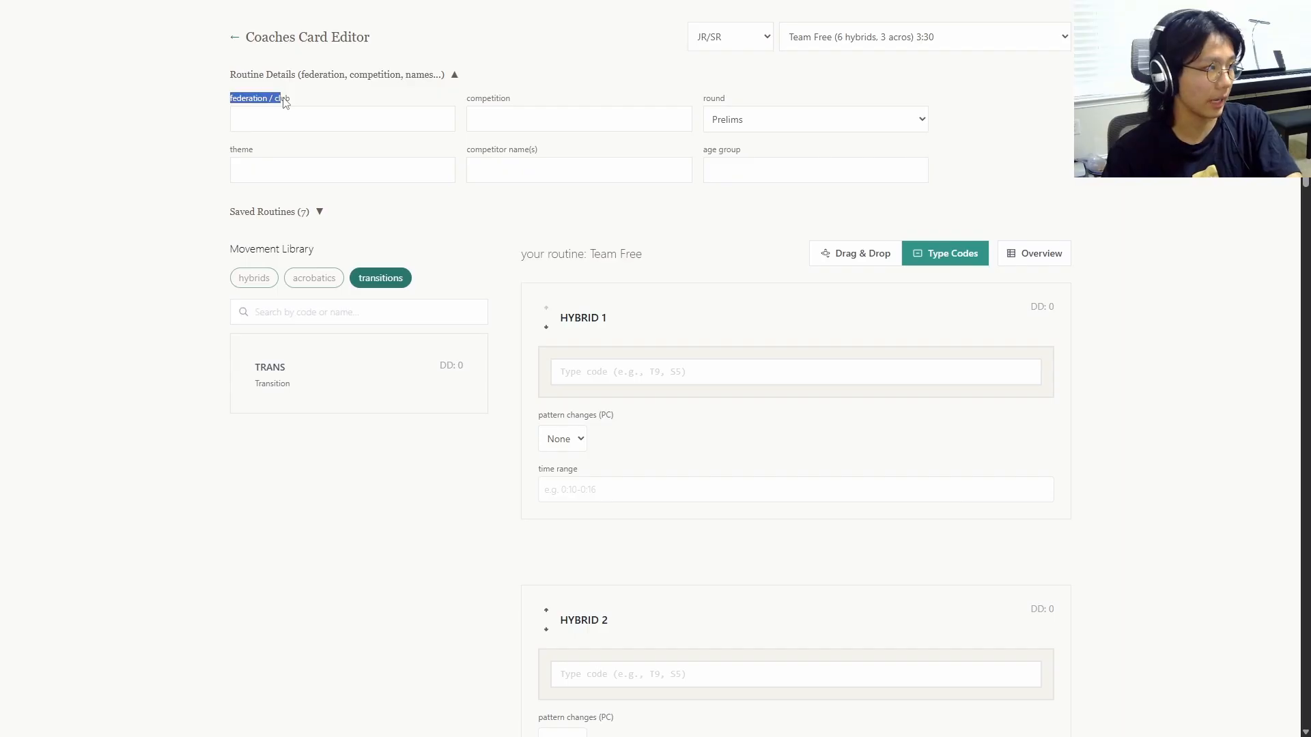
click(283, 98)
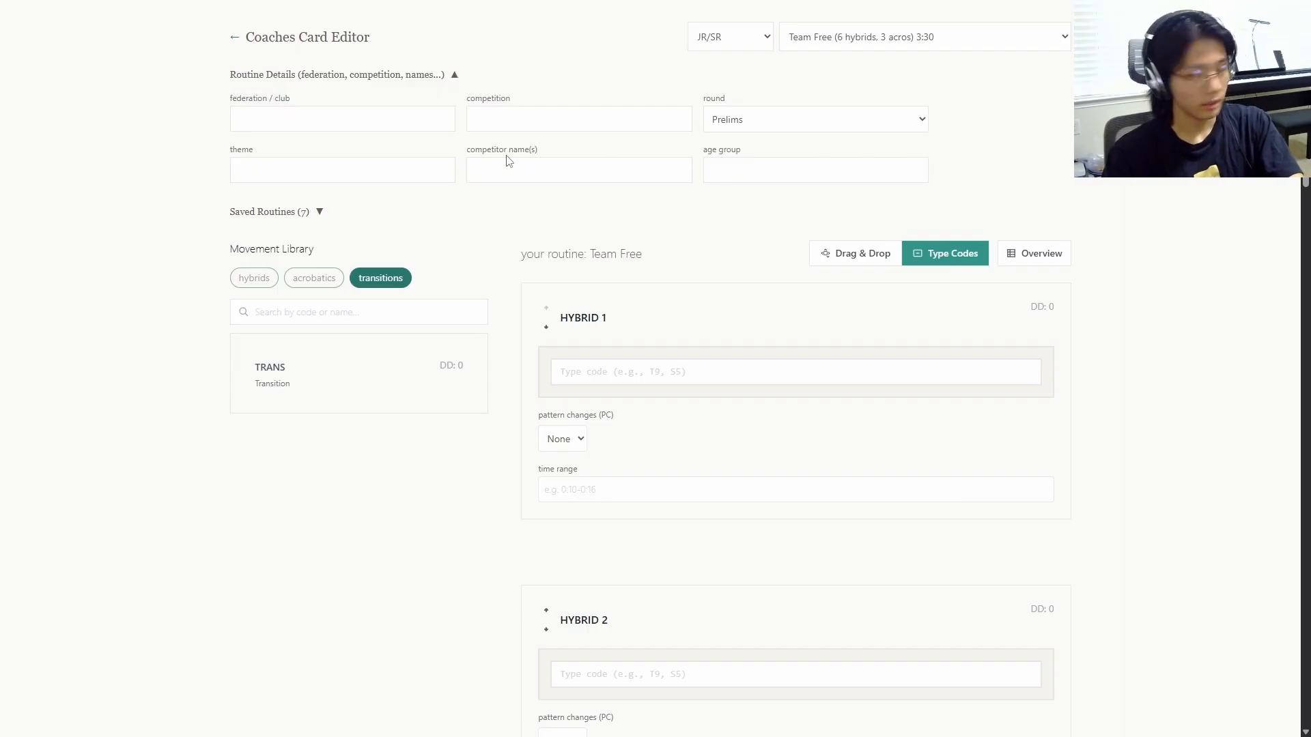
click(389, 76)
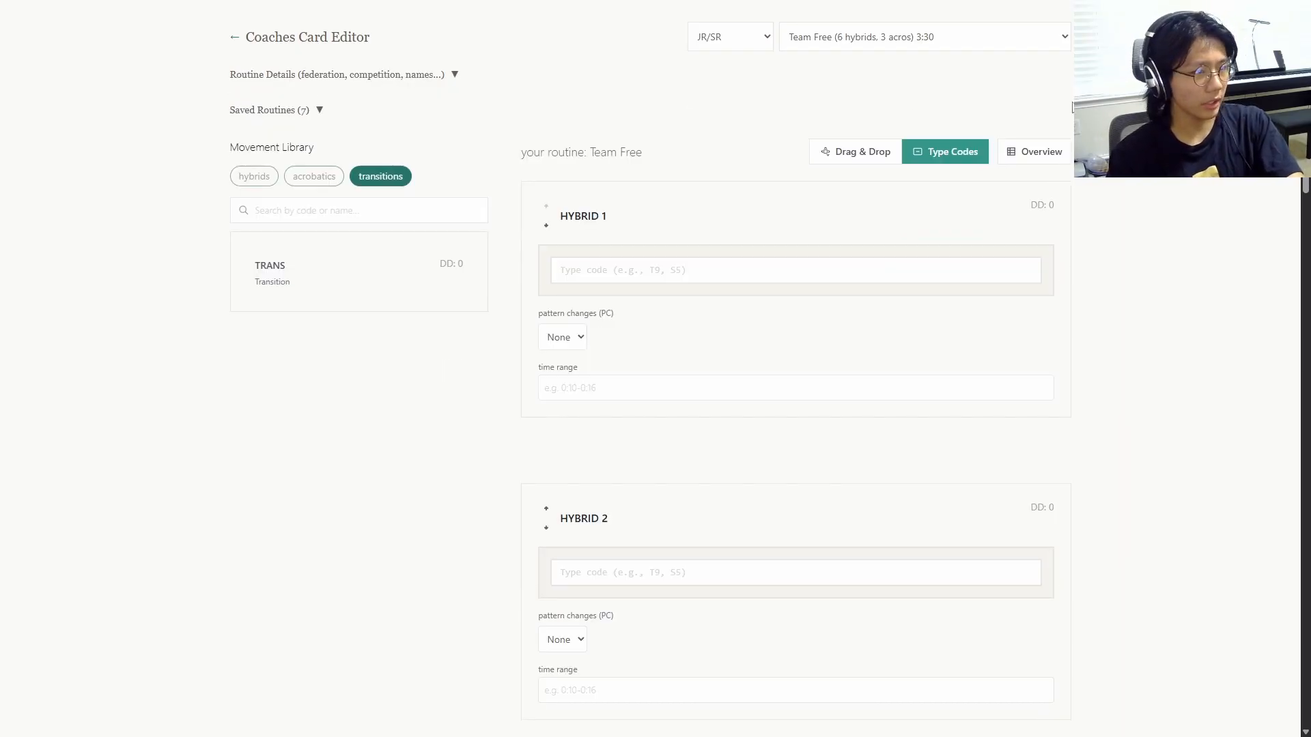
Open the empty Hybrid 1 slot from the overview, try entering the code f1, and clear it again
click(1038, 151)
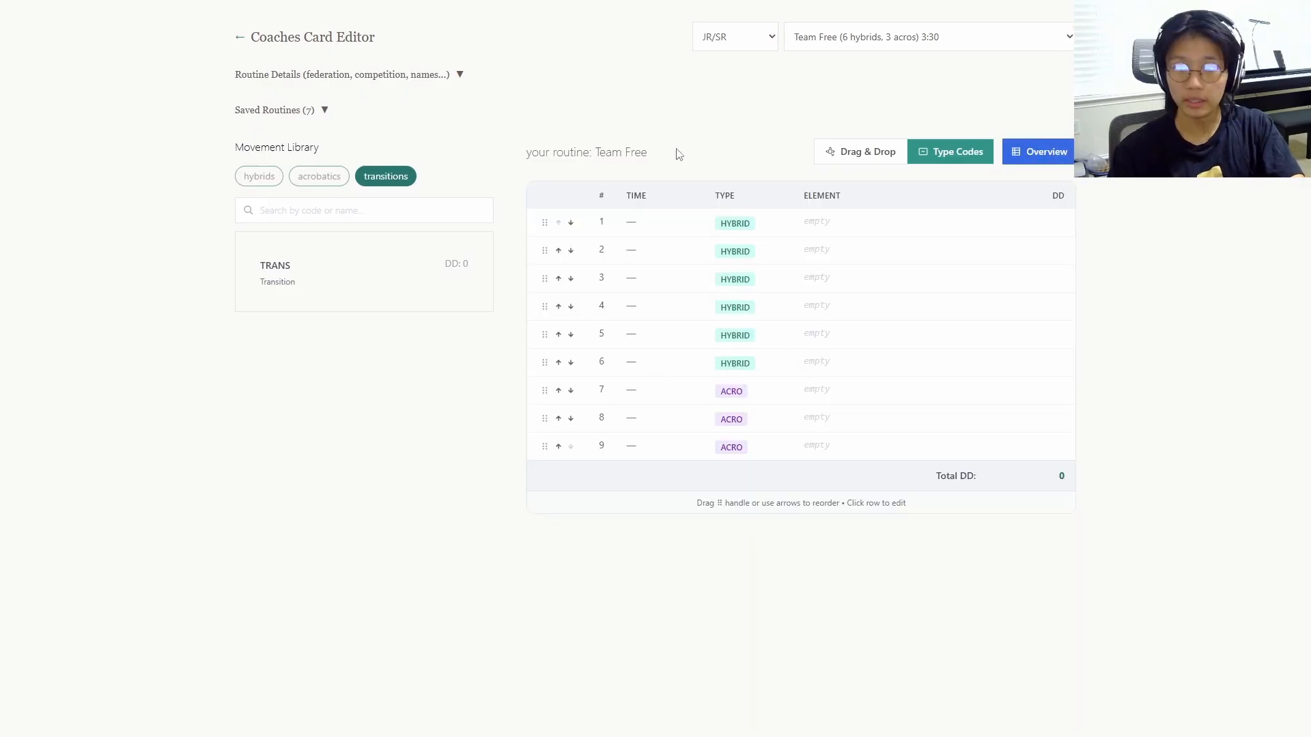
click(1040, 158)
click(1040, 158)
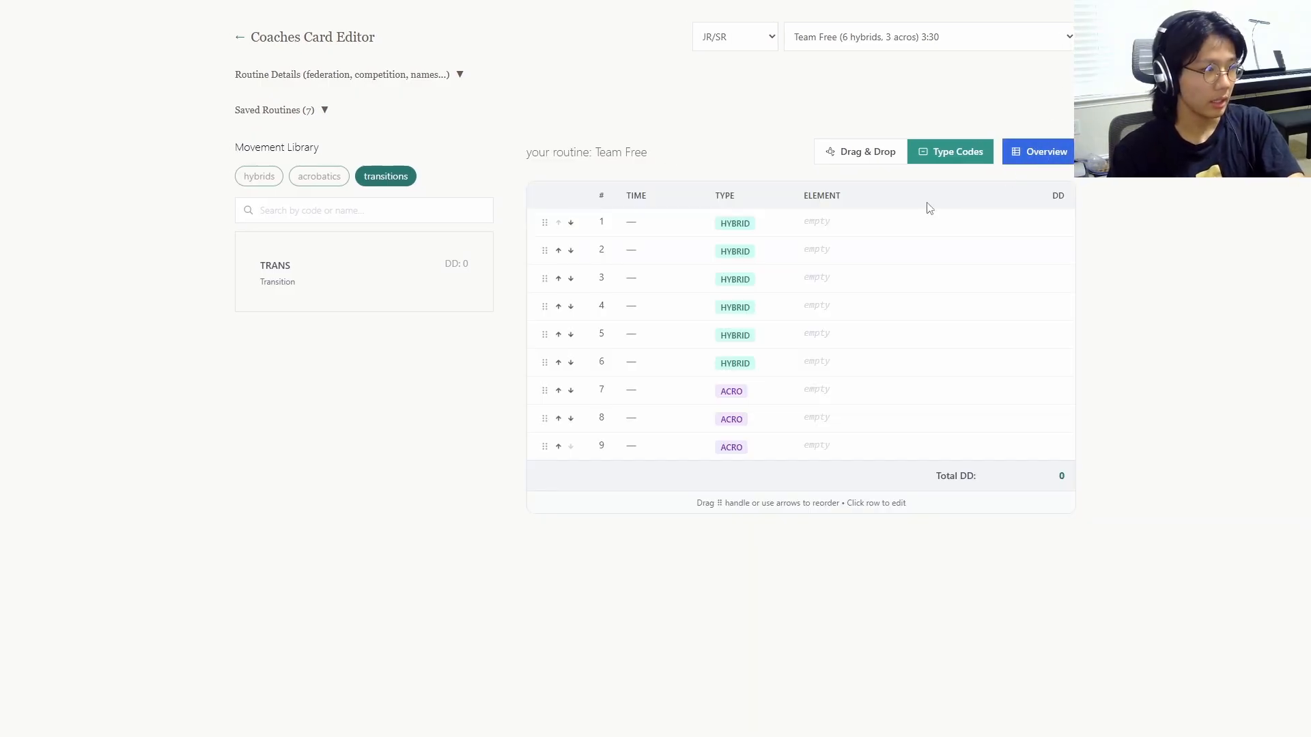
click(667, 229)
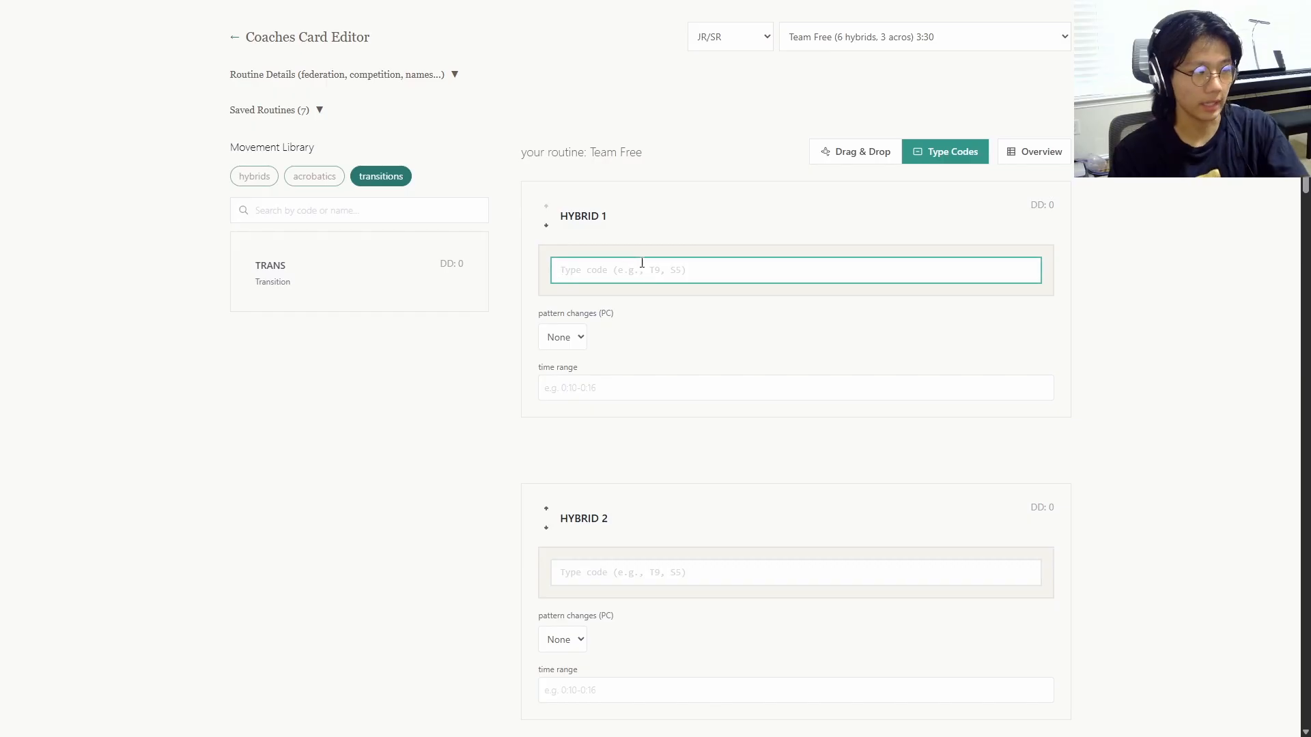
text(f1)
key(BackSpace)
key(BackSpace)
text(f1)
key(BackSpace)
key(BackSpace)
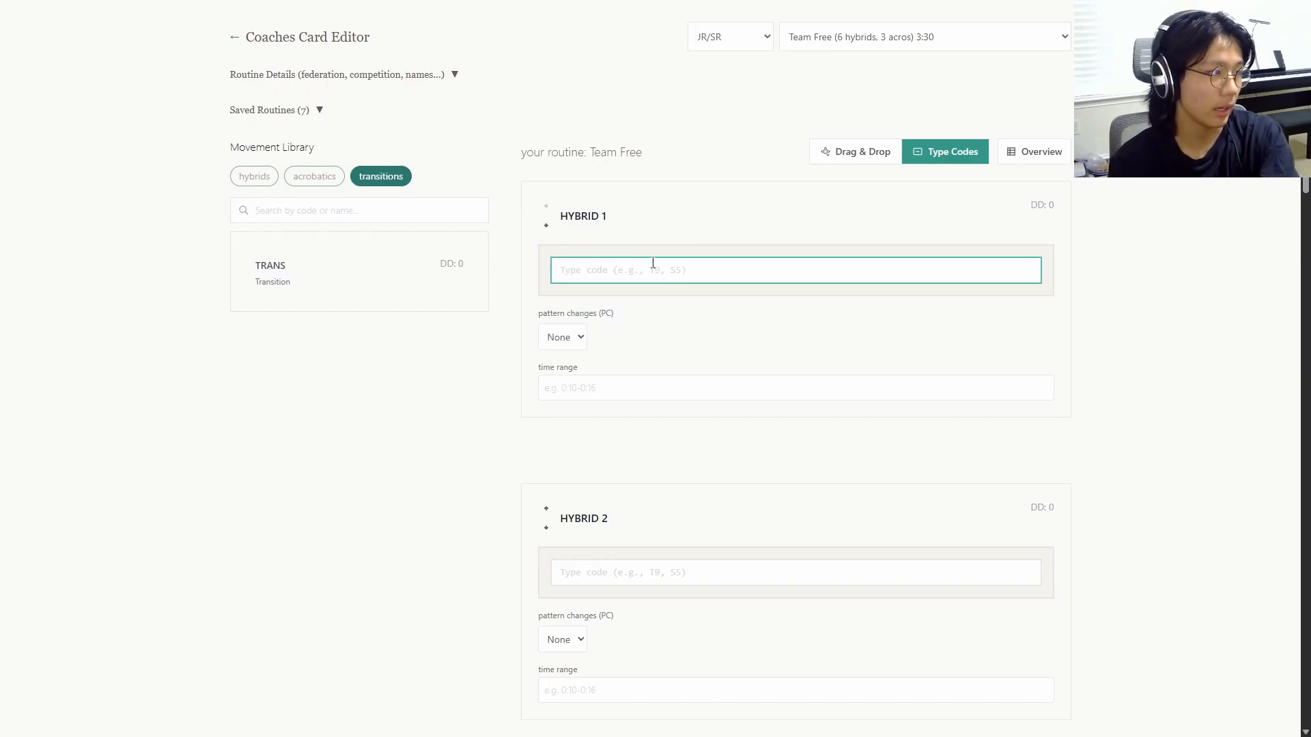
Insert a transition between Hybrid 1 and Hybrid 2 of the blank routine
click(1012, 154)
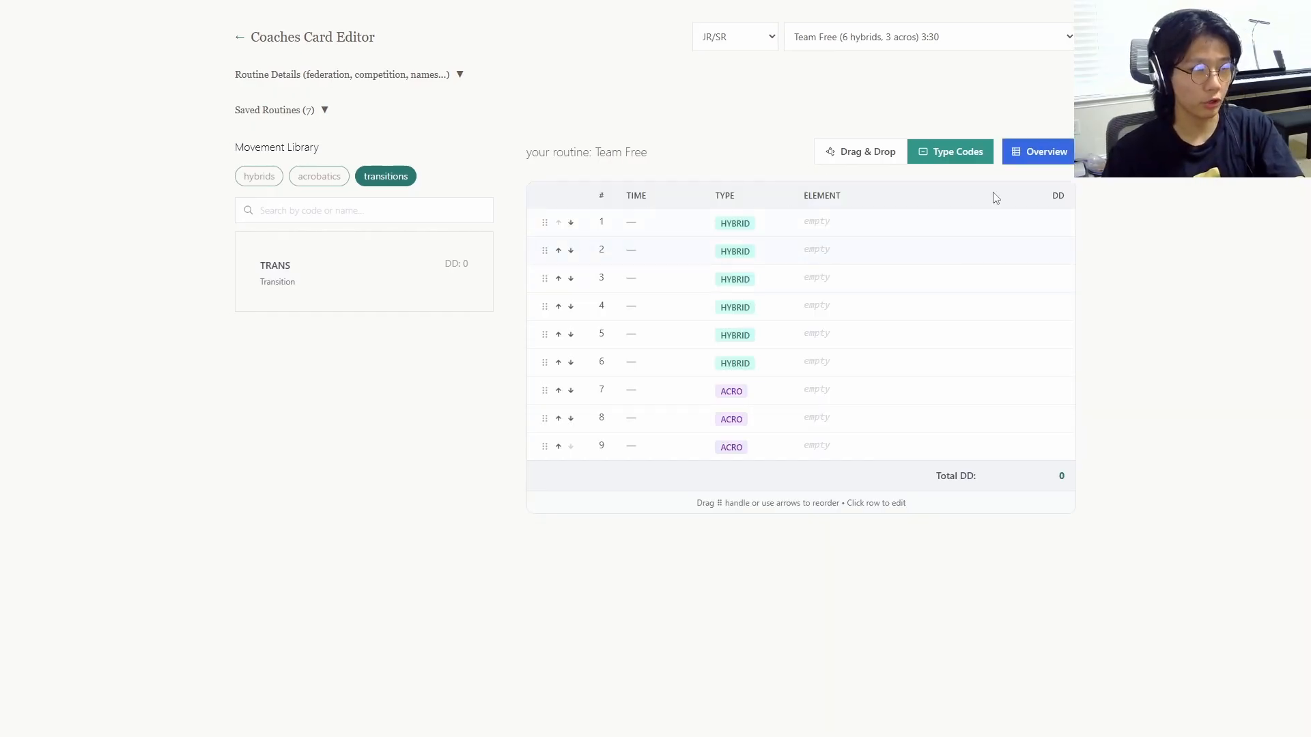
click(1026, 154)
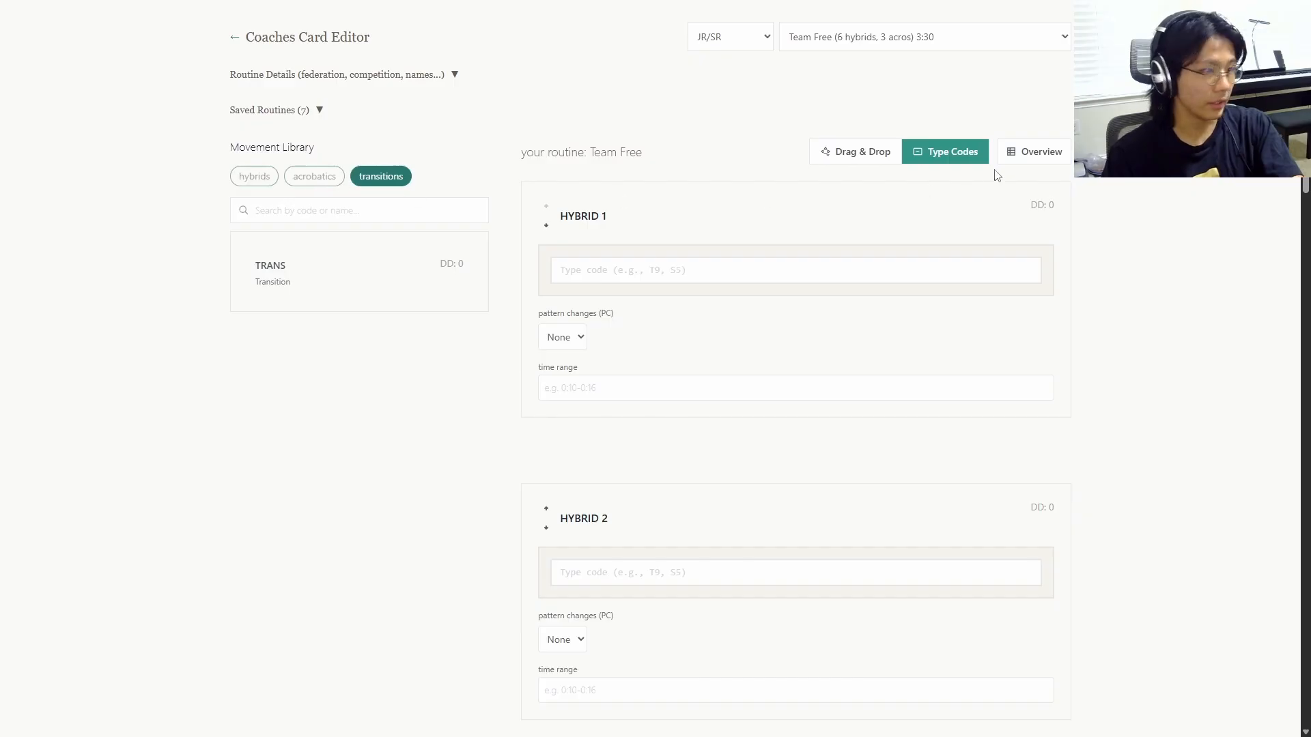
click(1045, 165)
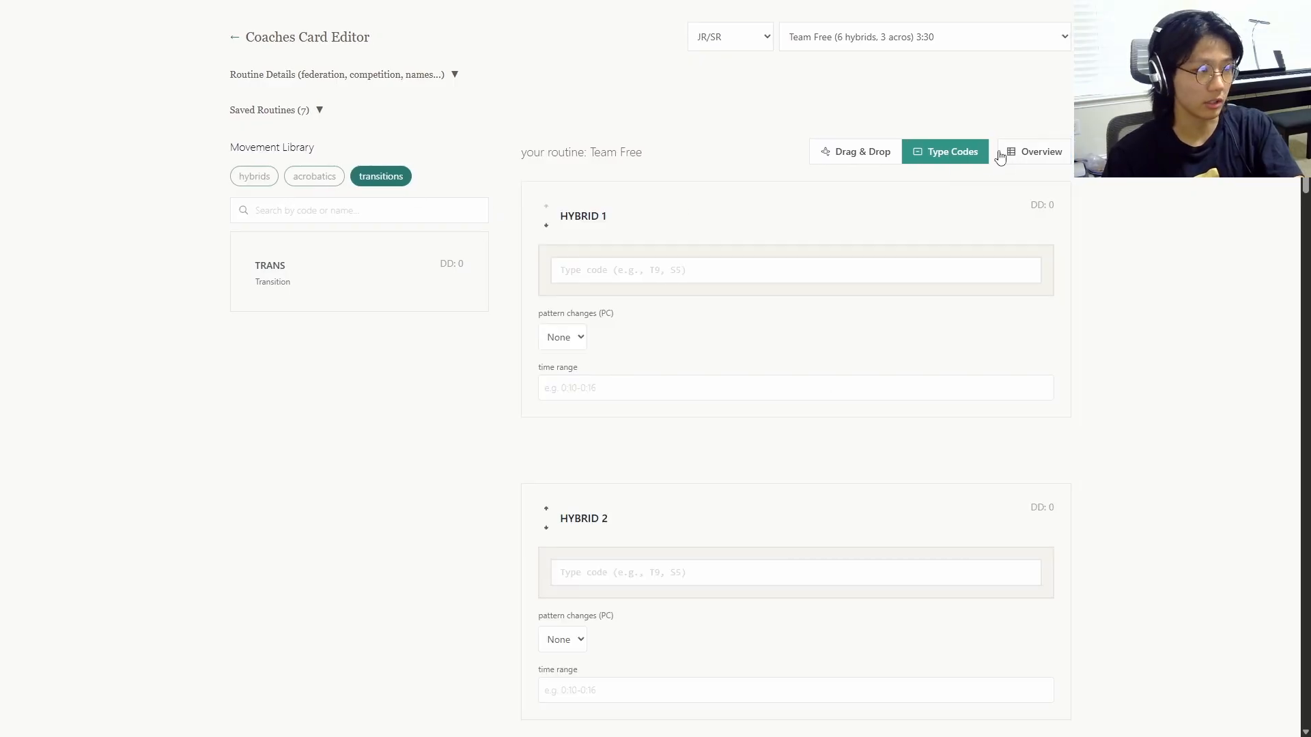
drag(355, 276, 785, 457)
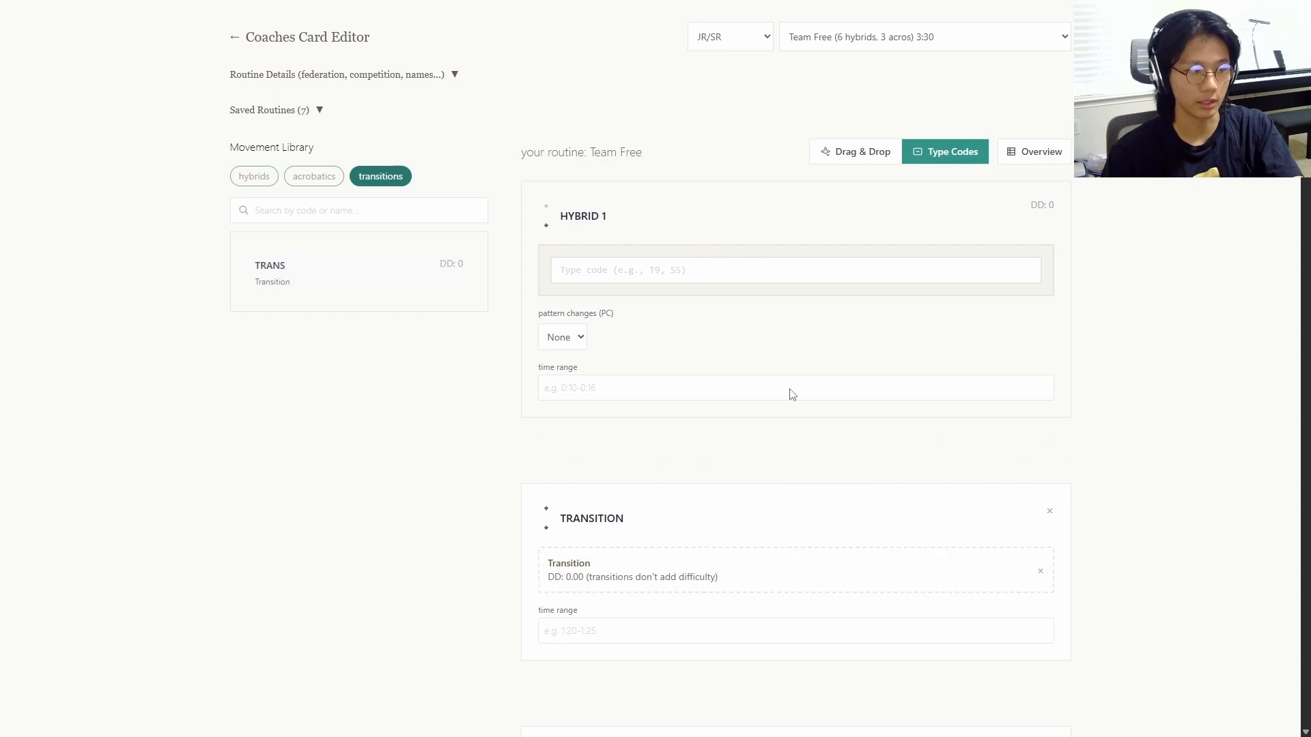
Reorder the transition rows in the blank routine's overview and return to typed-code entry
click(1034, 154)
drag(544, 278, 547, 389)
drag(544, 280, 559, 386)
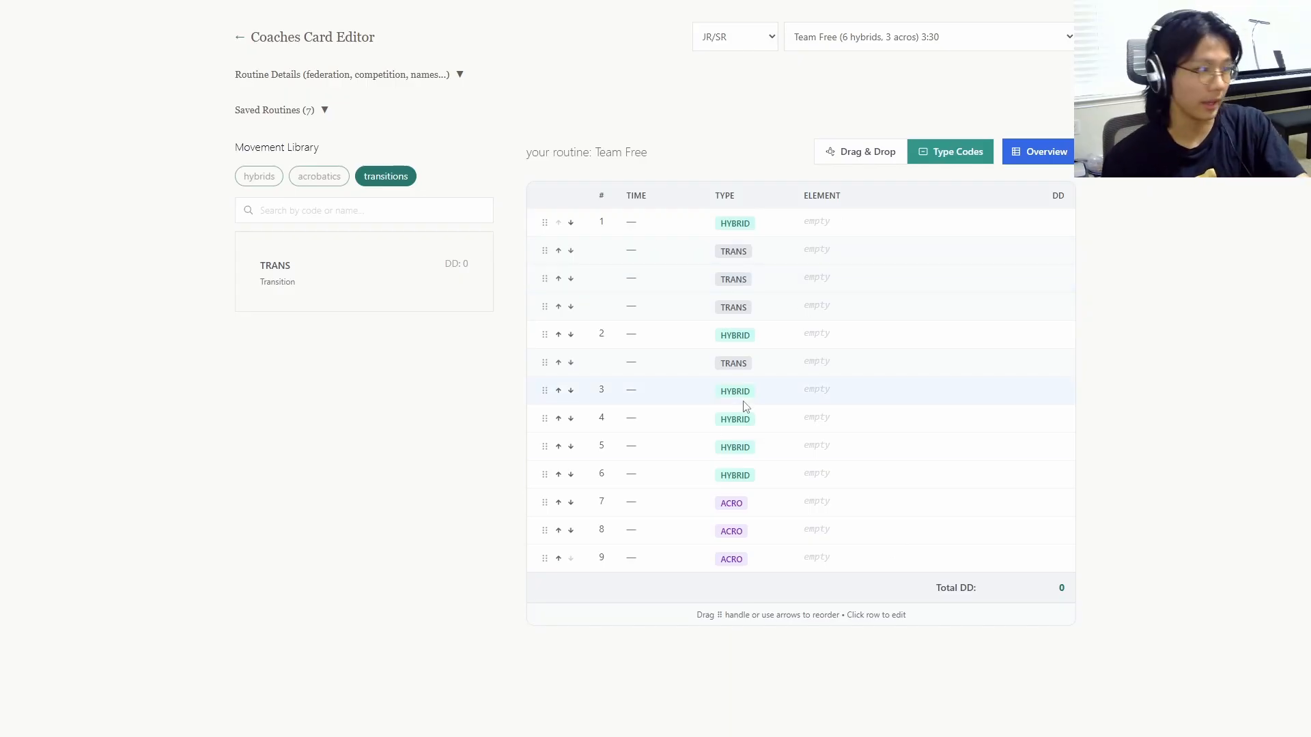
click(1043, 153)
scroll(648, 368, down, 2)
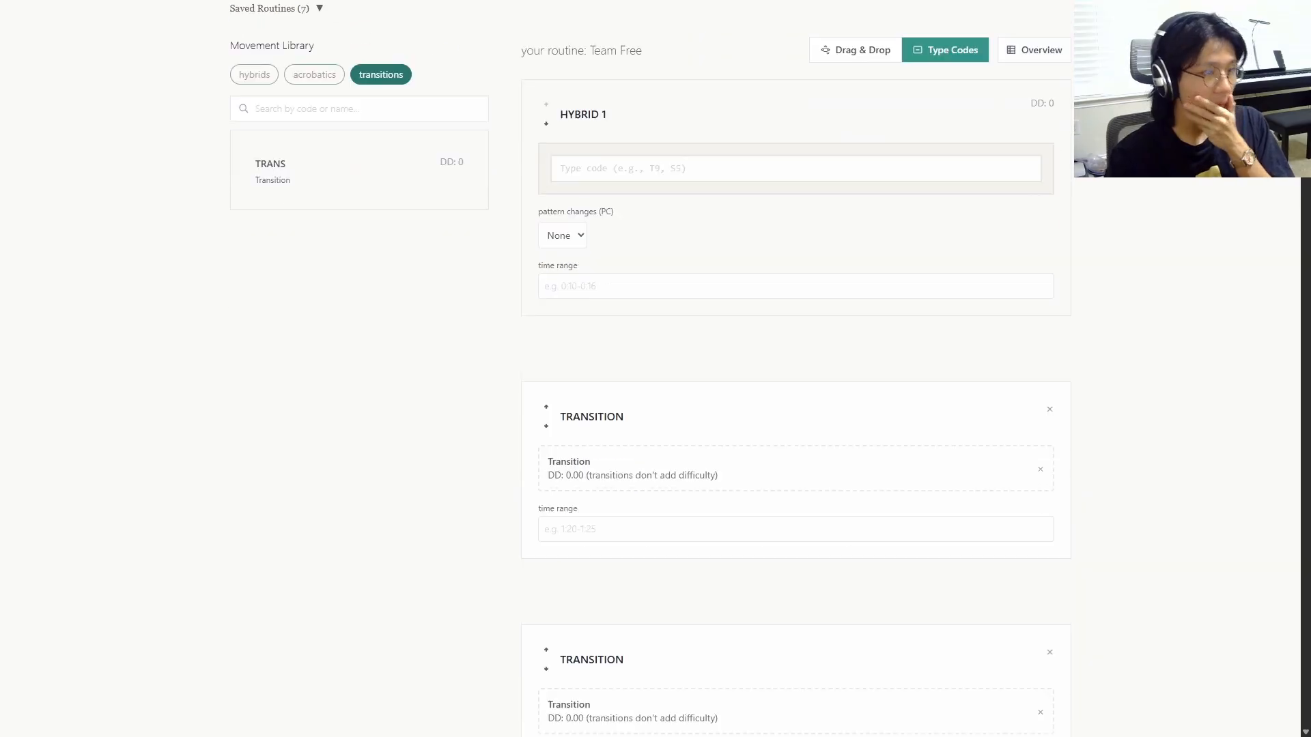
Load the saved Free team routine again
scroll(469, 129, up, 3)
click(273, 110)
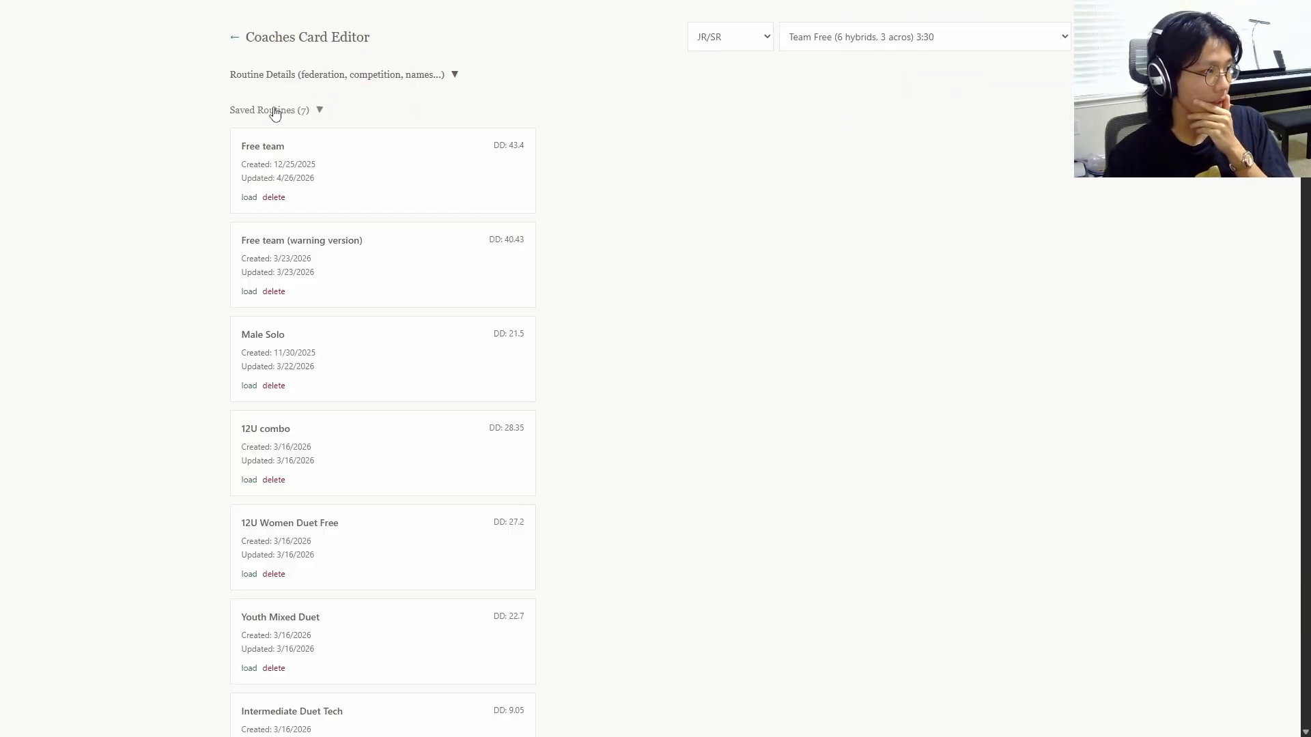
click(248, 197)
Export the Free team routine to ISS and review the resulting coach card spreadsheet
scroll(1258, 676, down, 10)
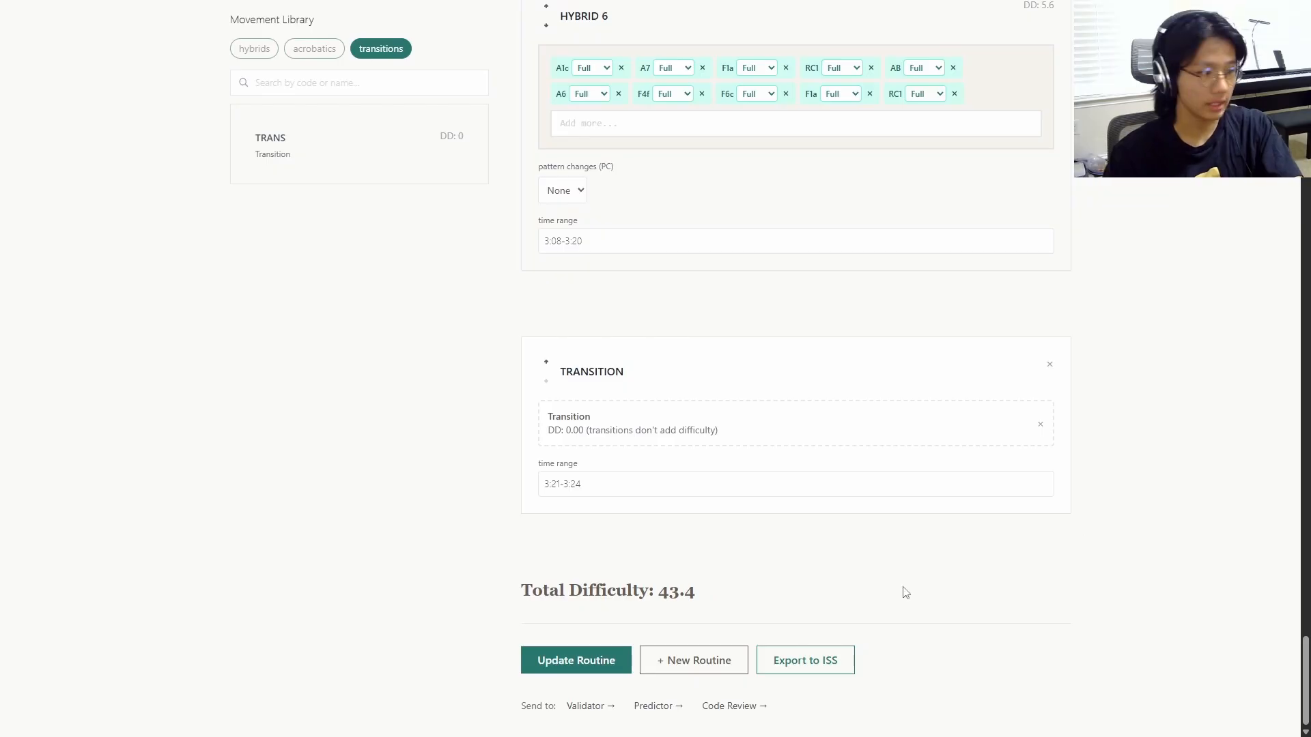
click(815, 661)
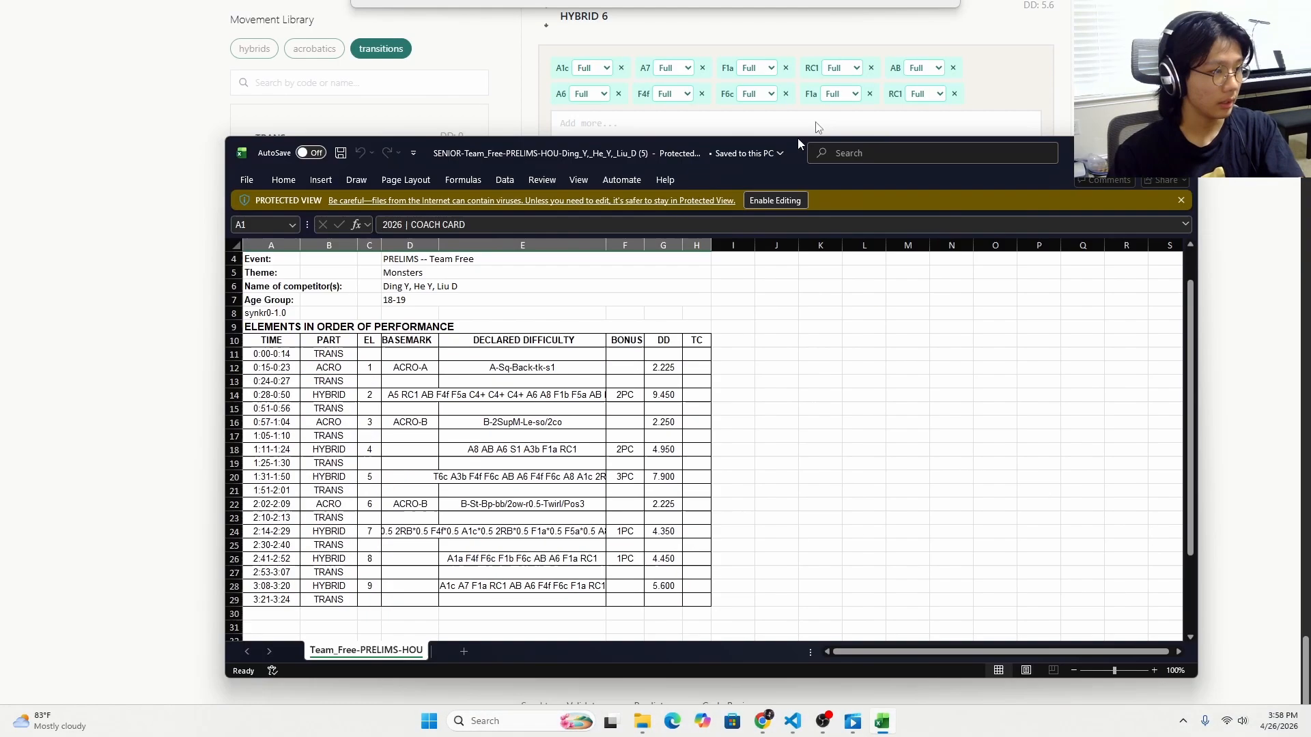
drag(798, 138, 1310, 74)
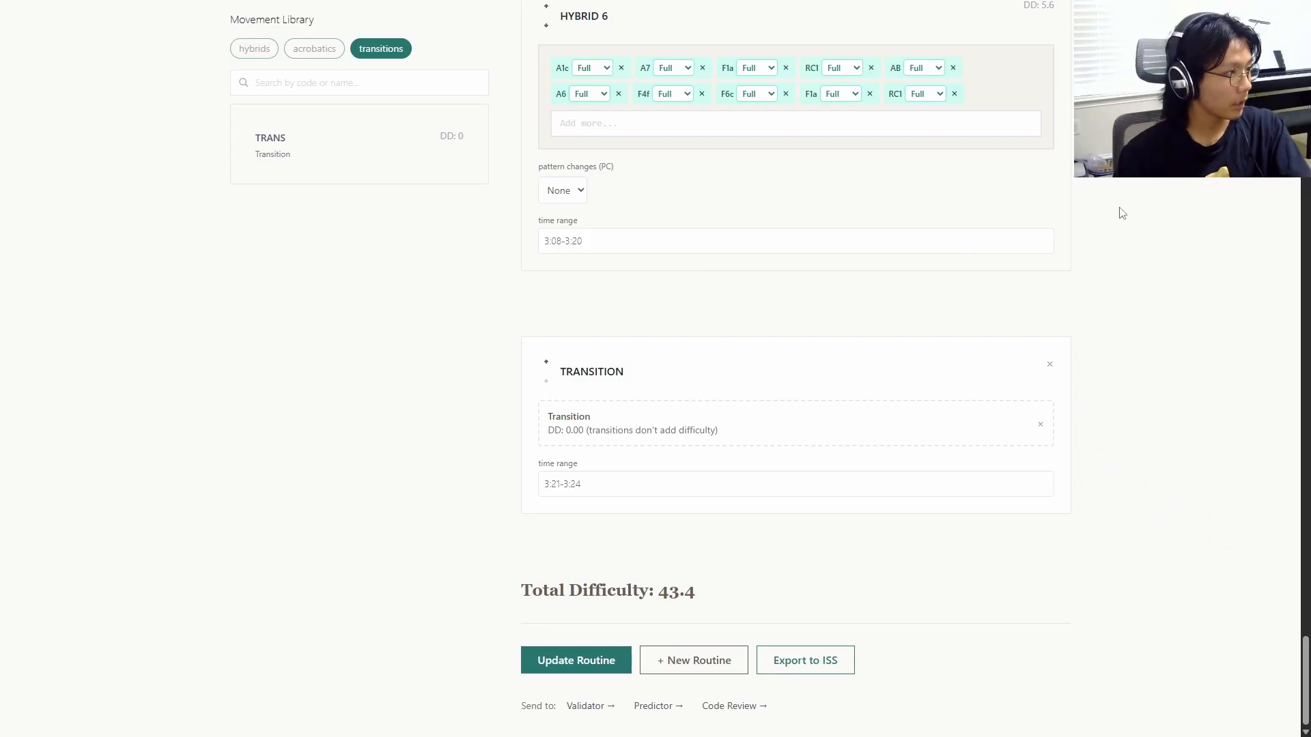
scroll(1222, 471, up, 2)
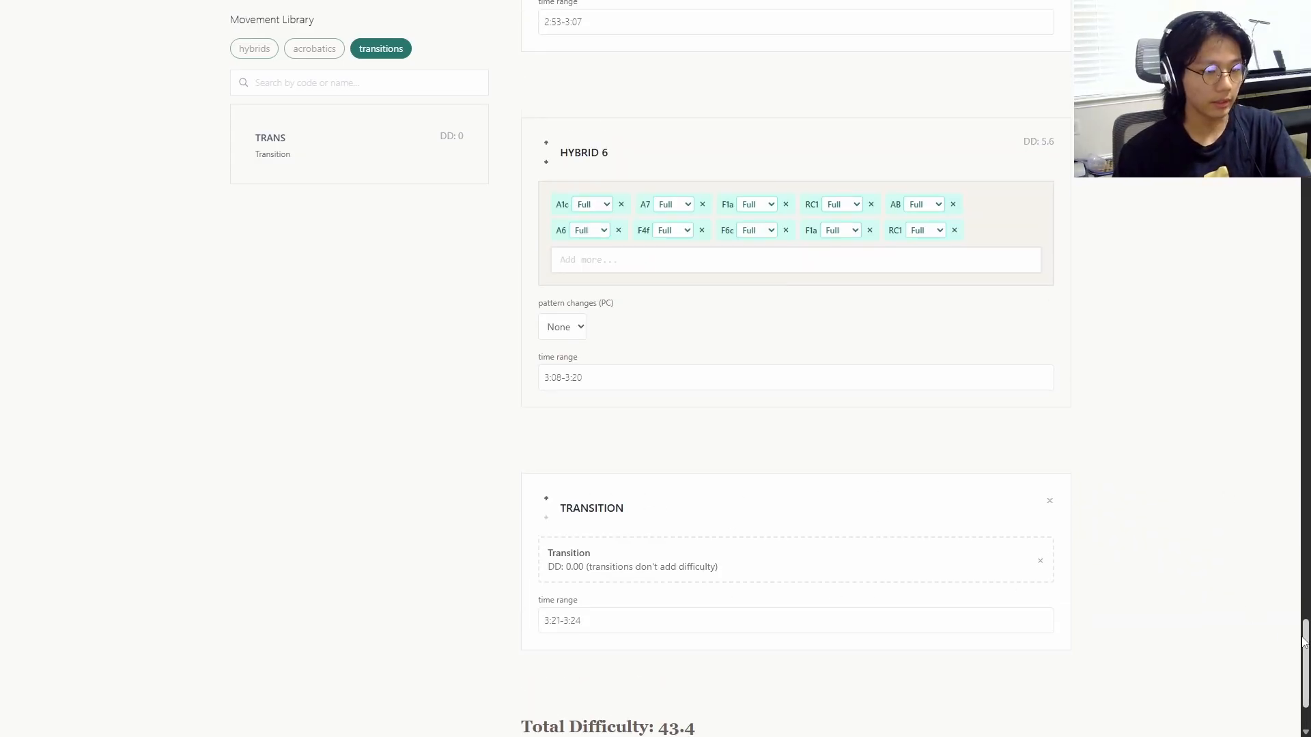
scroll(1303, 642, down, 2)
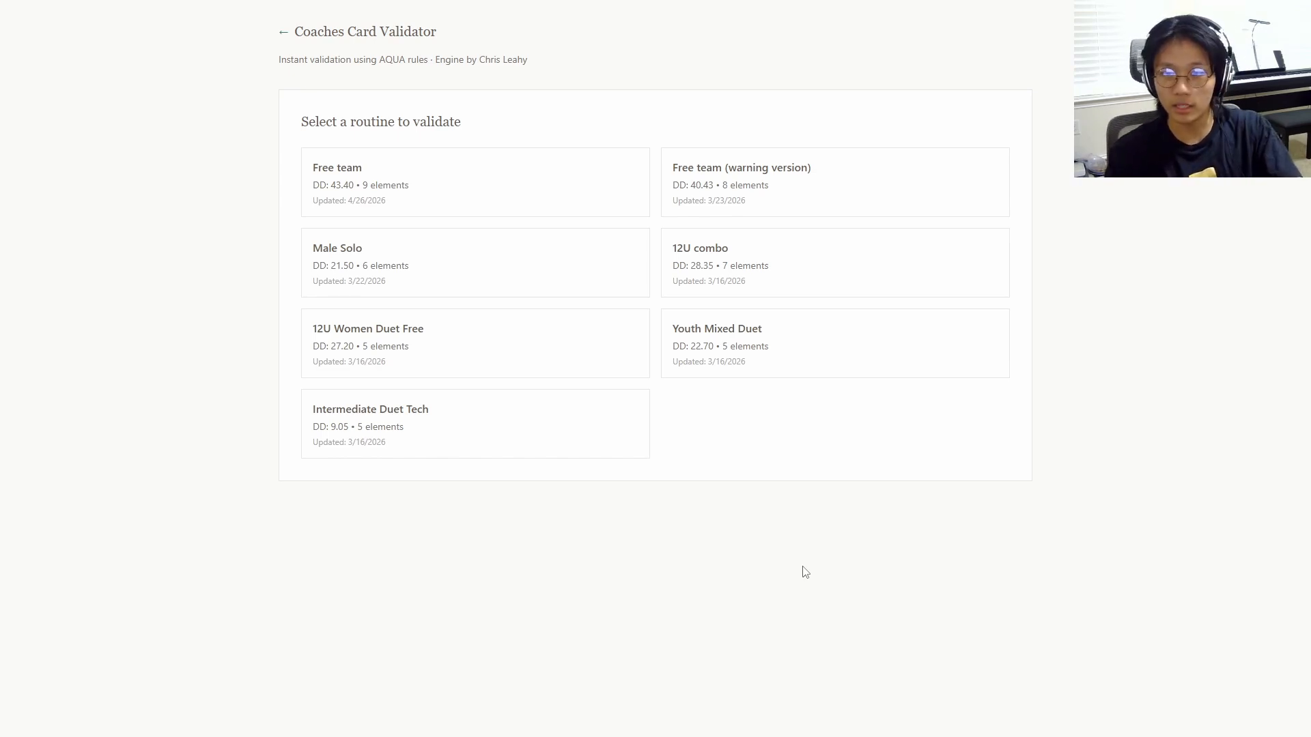
Validate the Free team (warning version) routine in the Coaches Card Validator, review its errors and warnings, and return to the routine selection
click(896, 176)
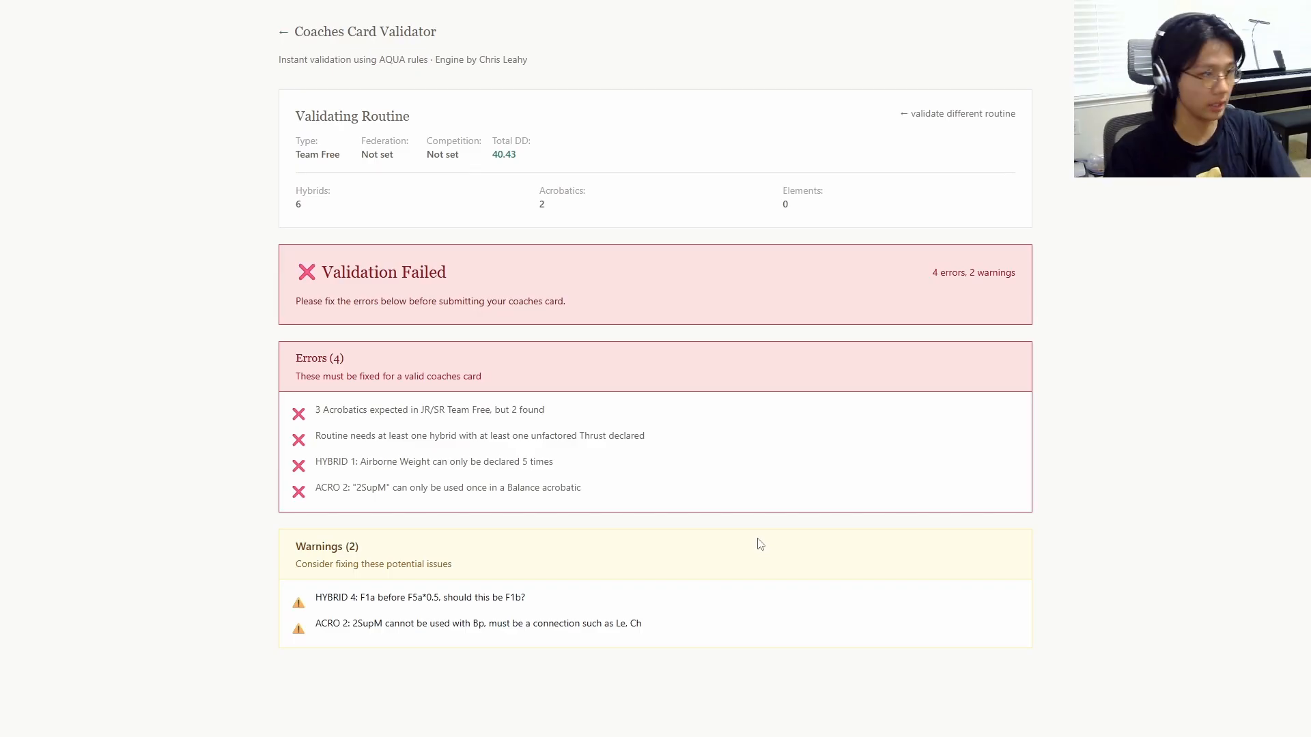
click(961, 115)
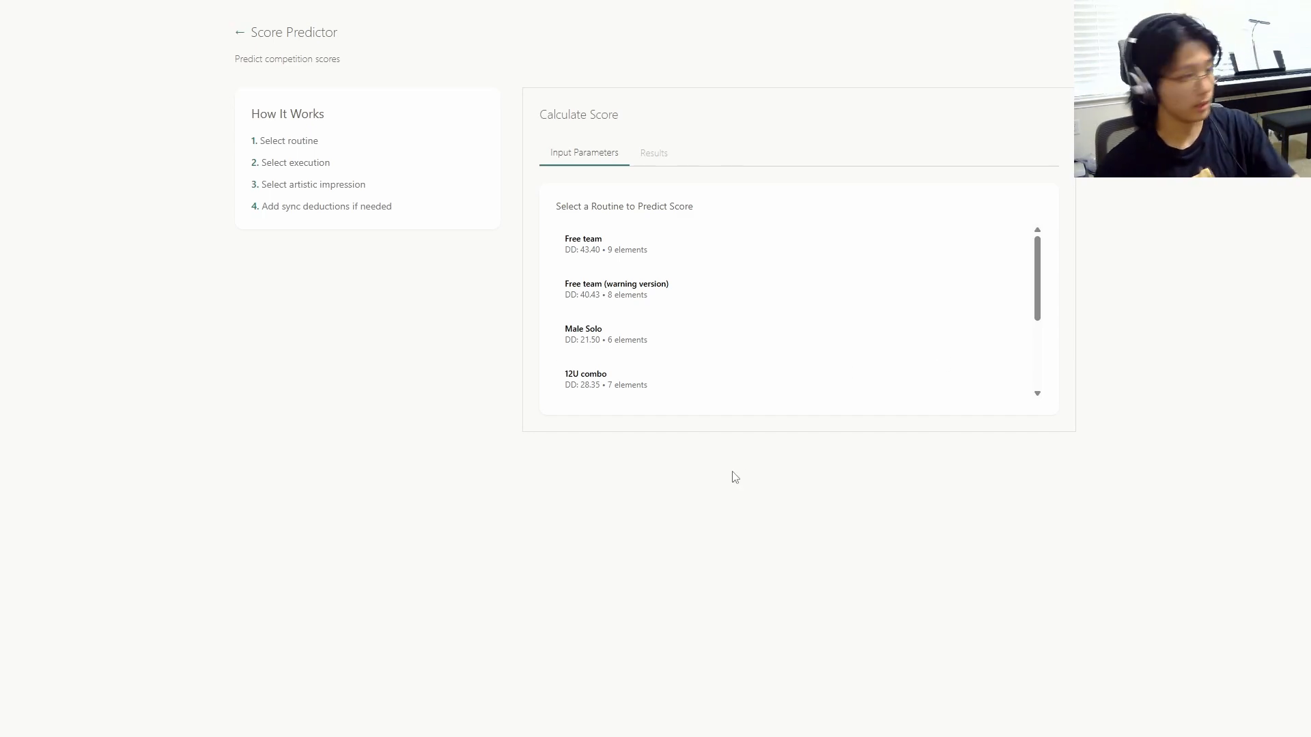
Import the Free team routine into the Score Predictor and examine the individual execution score settings for its elements
click(646, 250)
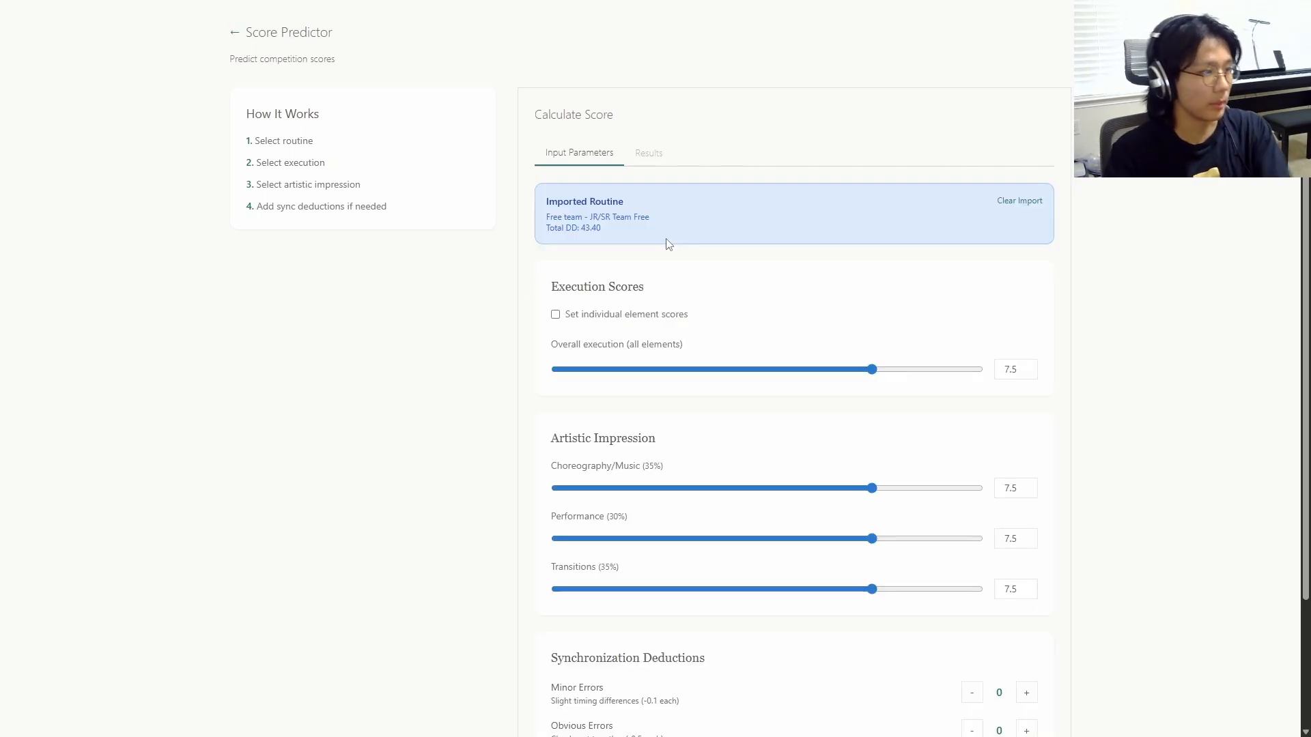
click(667, 320)
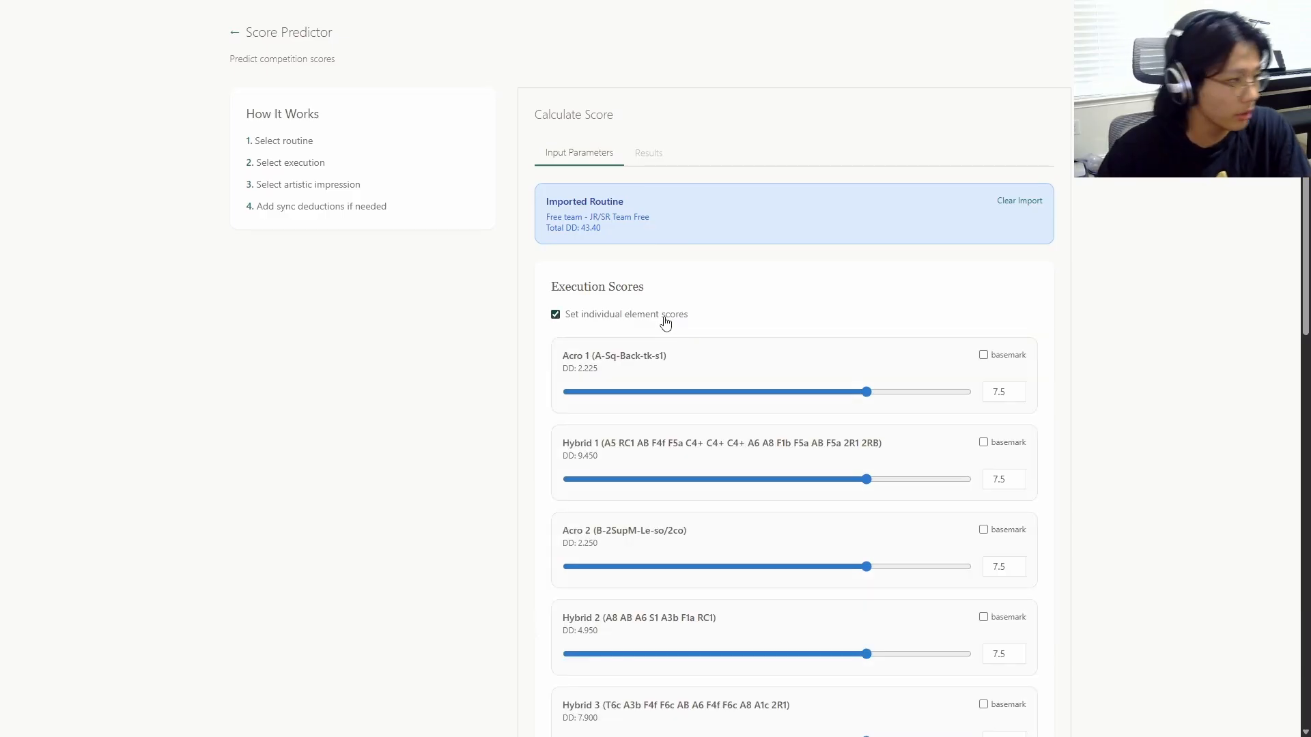
scroll(666, 320, down, 2)
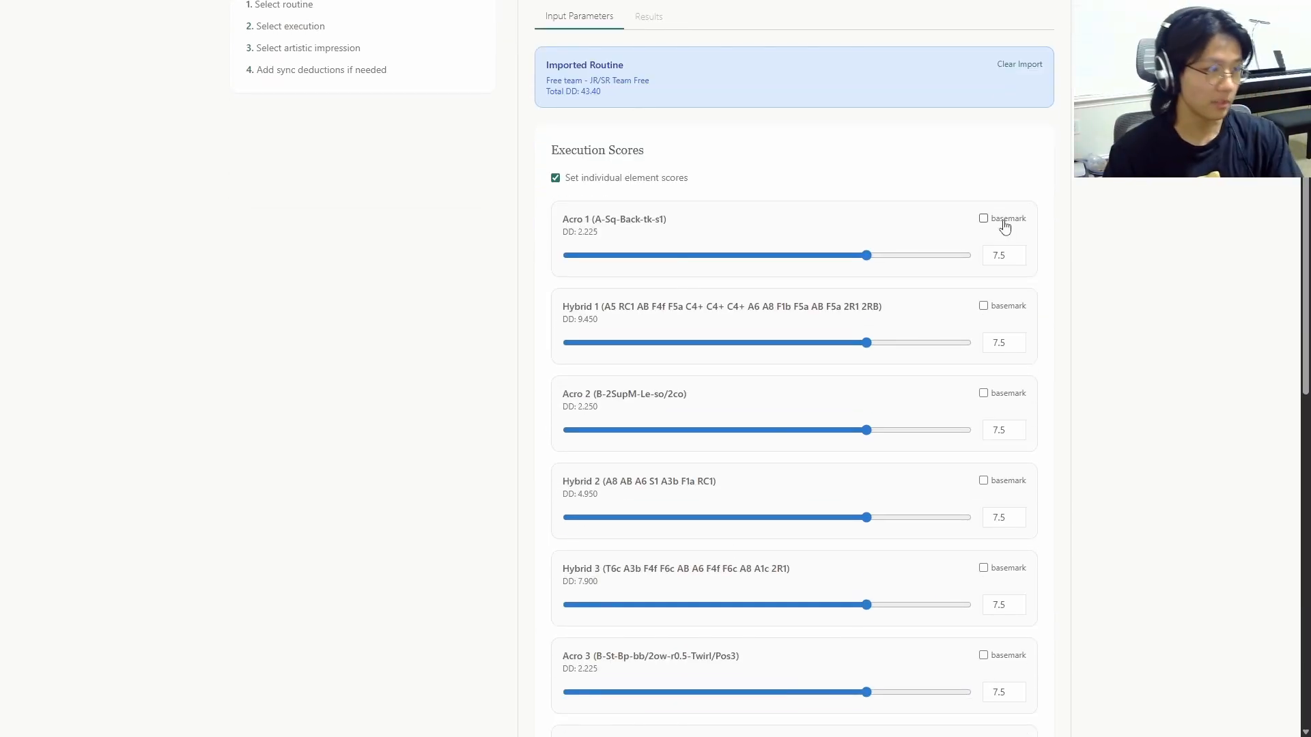
Return to a single execution score for all elements and set it to 6.8
click(608, 179)
drag(874, 239, 844, 243)
Set the synchronization deductions to 3 major errors and 4 obvious errors
scroll(843, 345, down, 1)
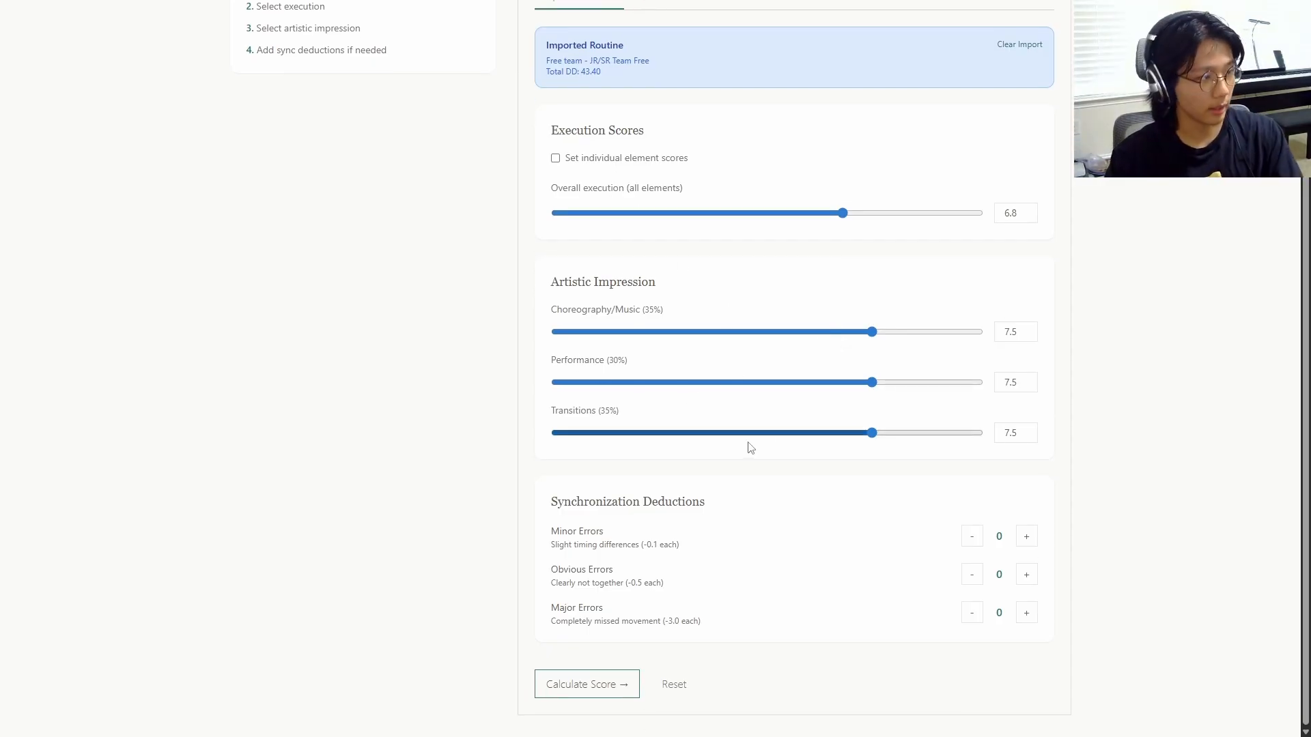
click(1026, 612)
click(1026, 612)
click(1027, 612)
click(1027, 576)
click(1026, 576)
click(1026, 576)
click(1026, 575)
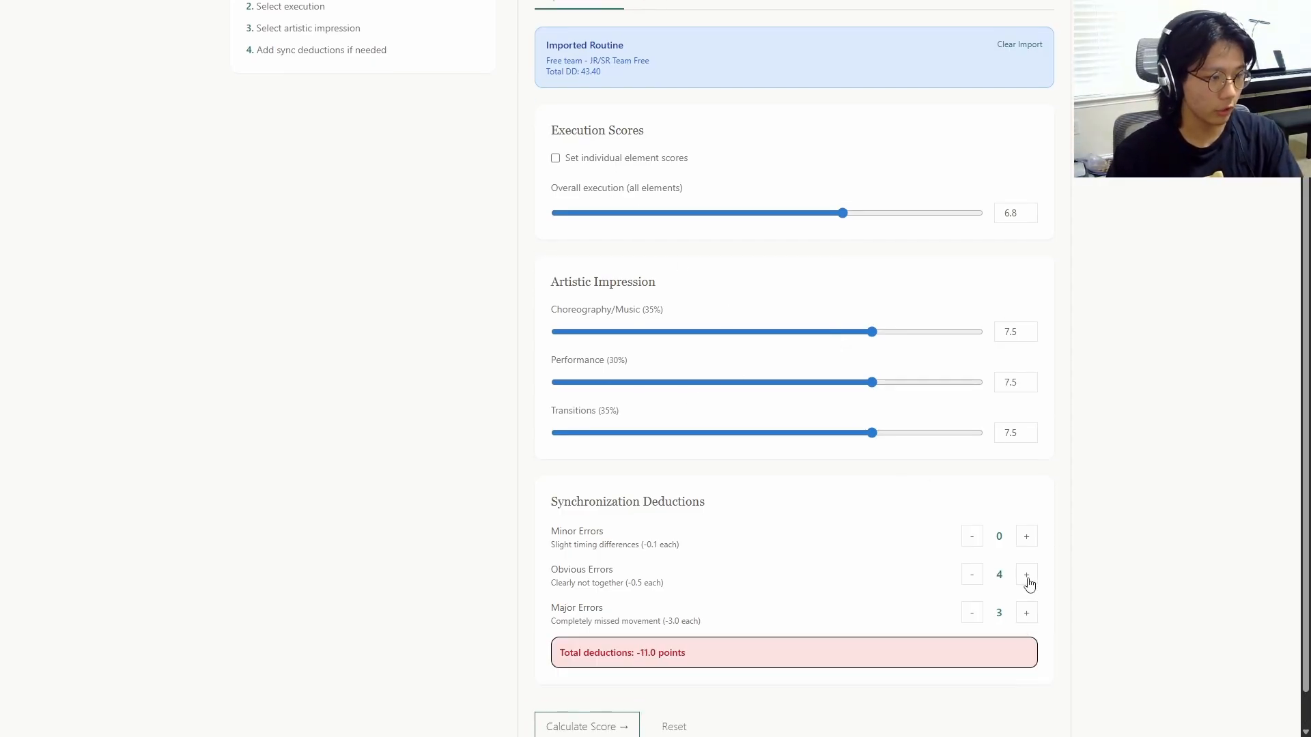
Raise the obvious synchronization errors to 9, calculate the predicted score, and review the results charts and breakdown
click(1026, 575)
click(607, 713)
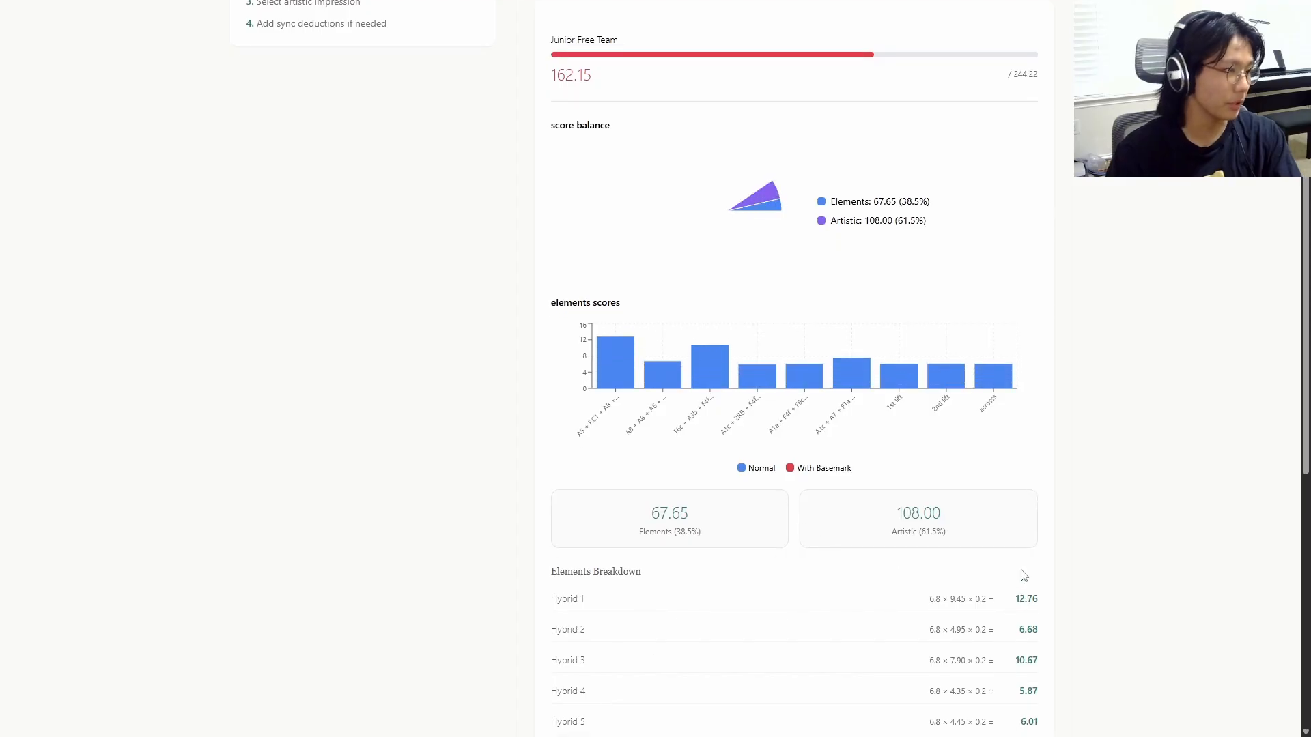
scroll(1153, 553, up, 2)
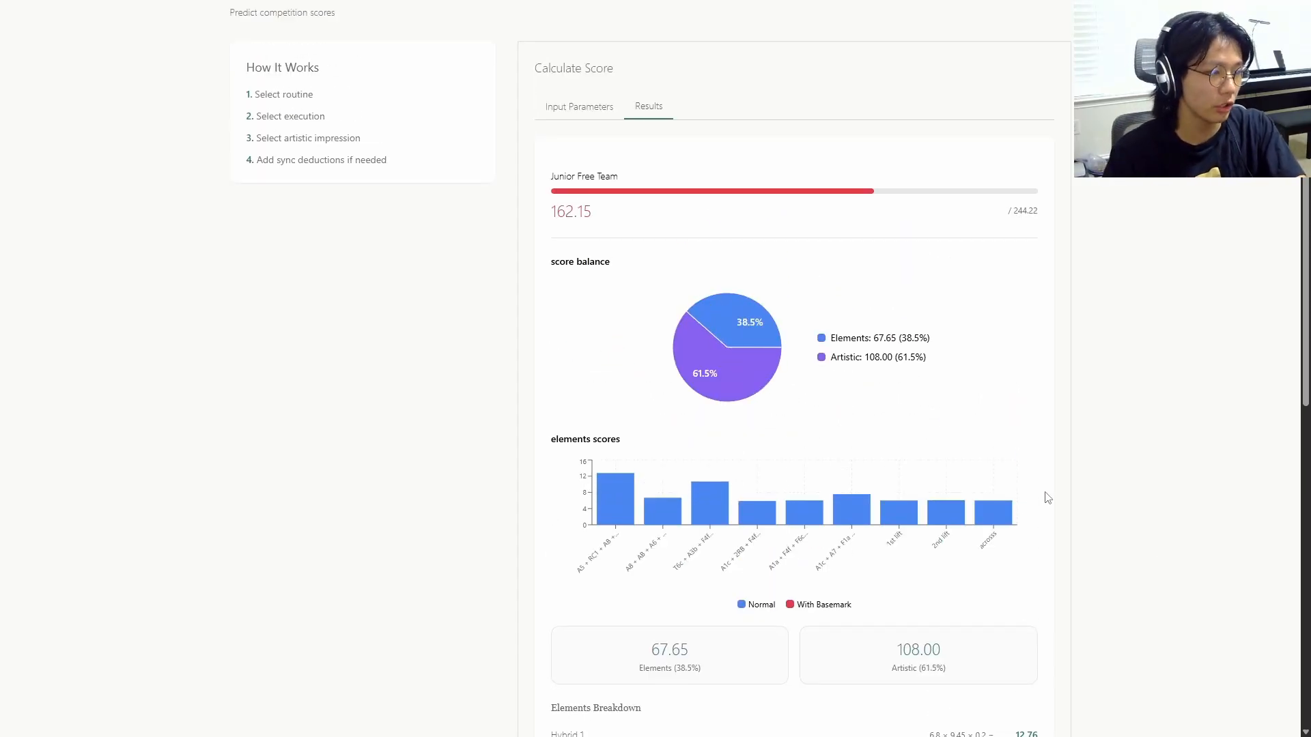
mouse_move(737, 323)
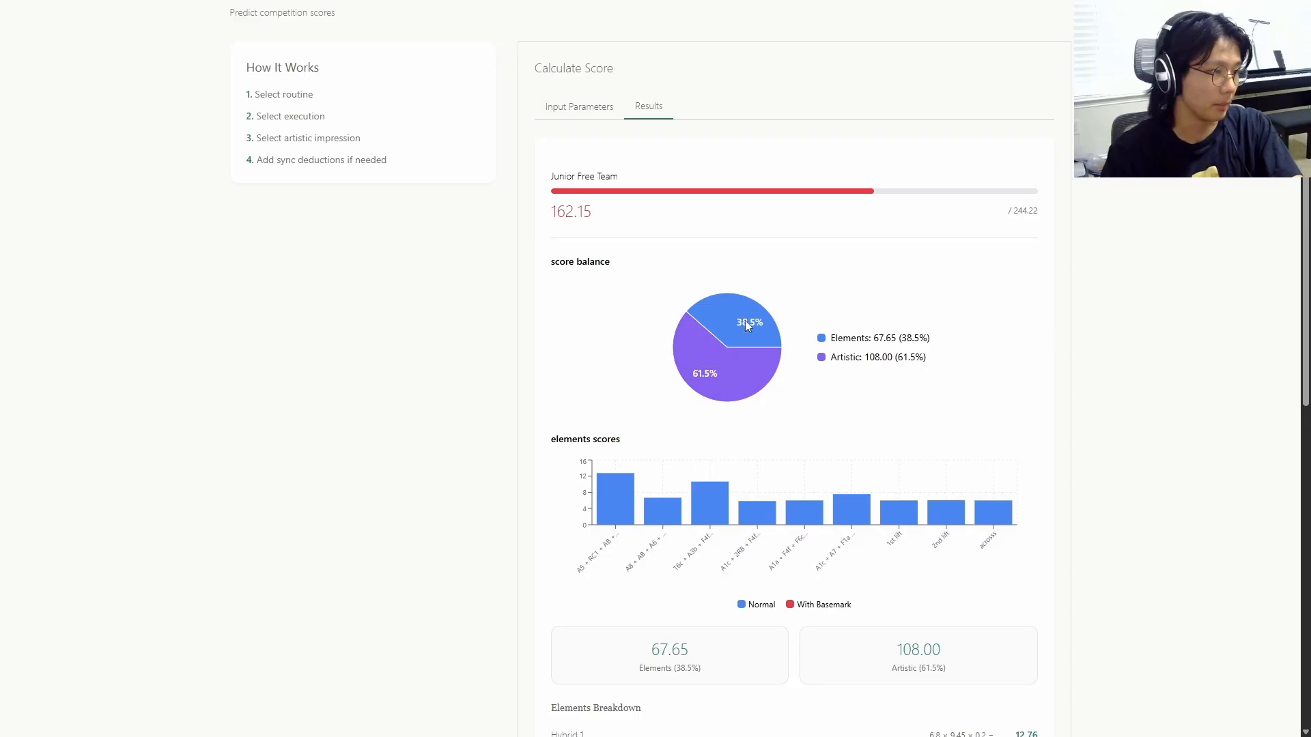
scroll(616, 489, down, 1)
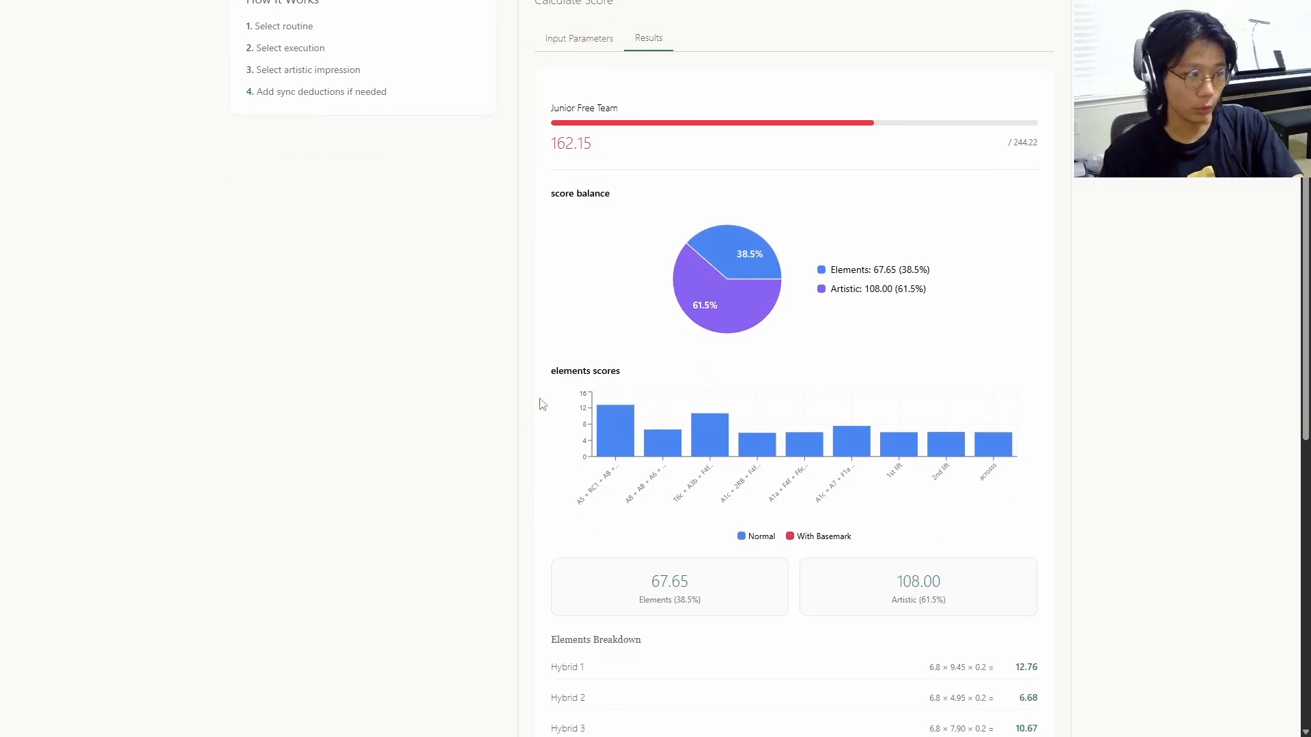
scroll(1099, 423, down, 8)
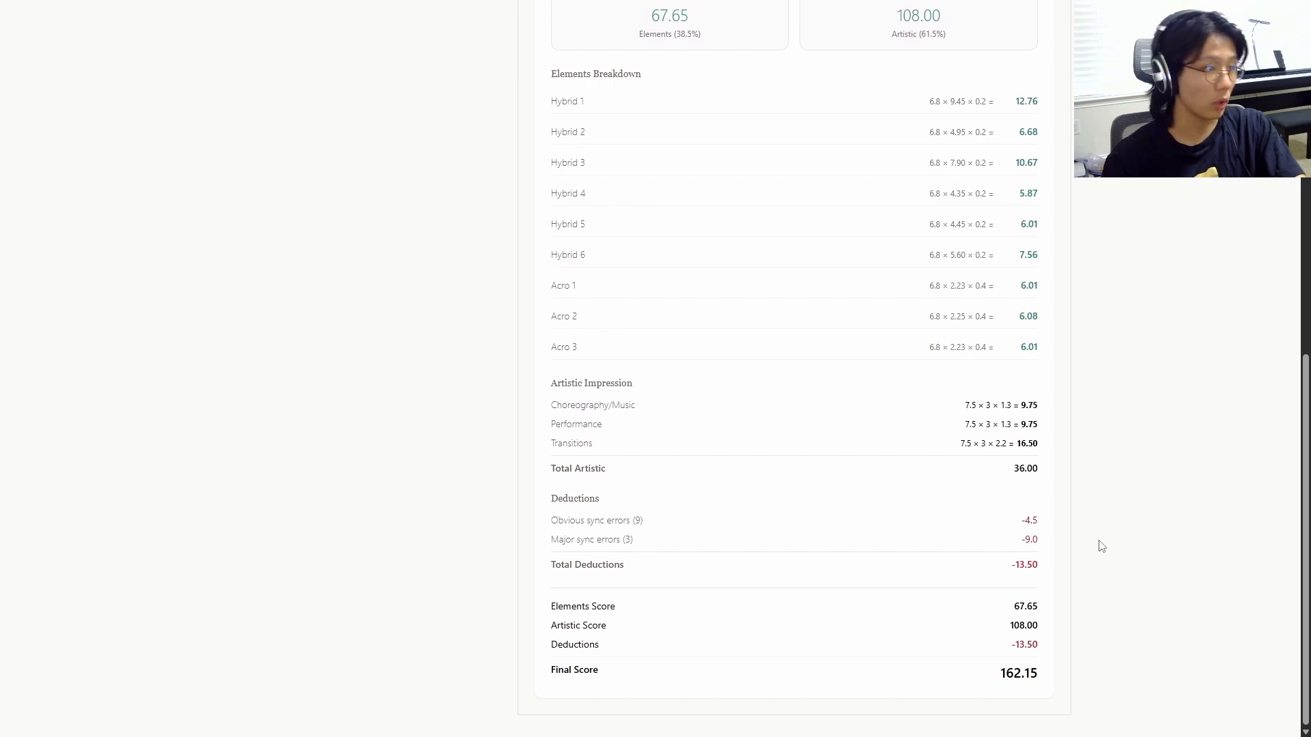
scroll(1101, 547, up, 10)
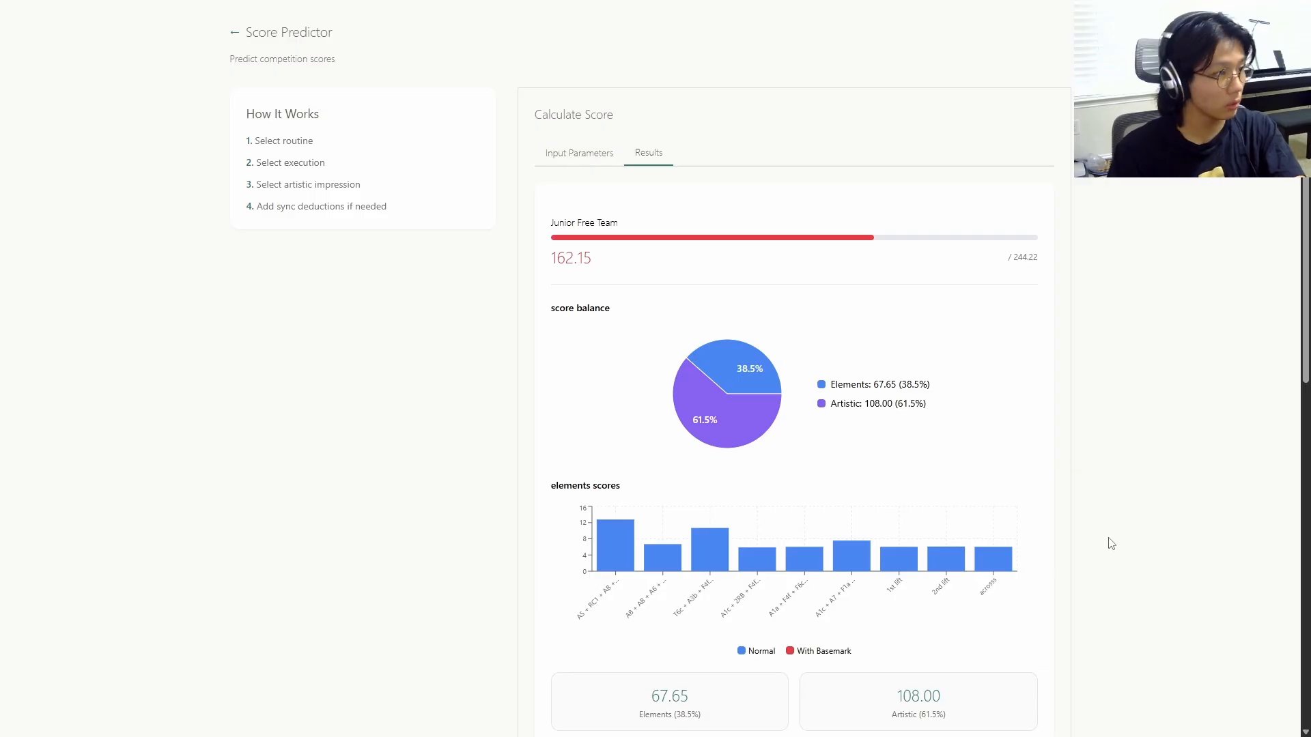
scroll(1106, 543, down, 3)
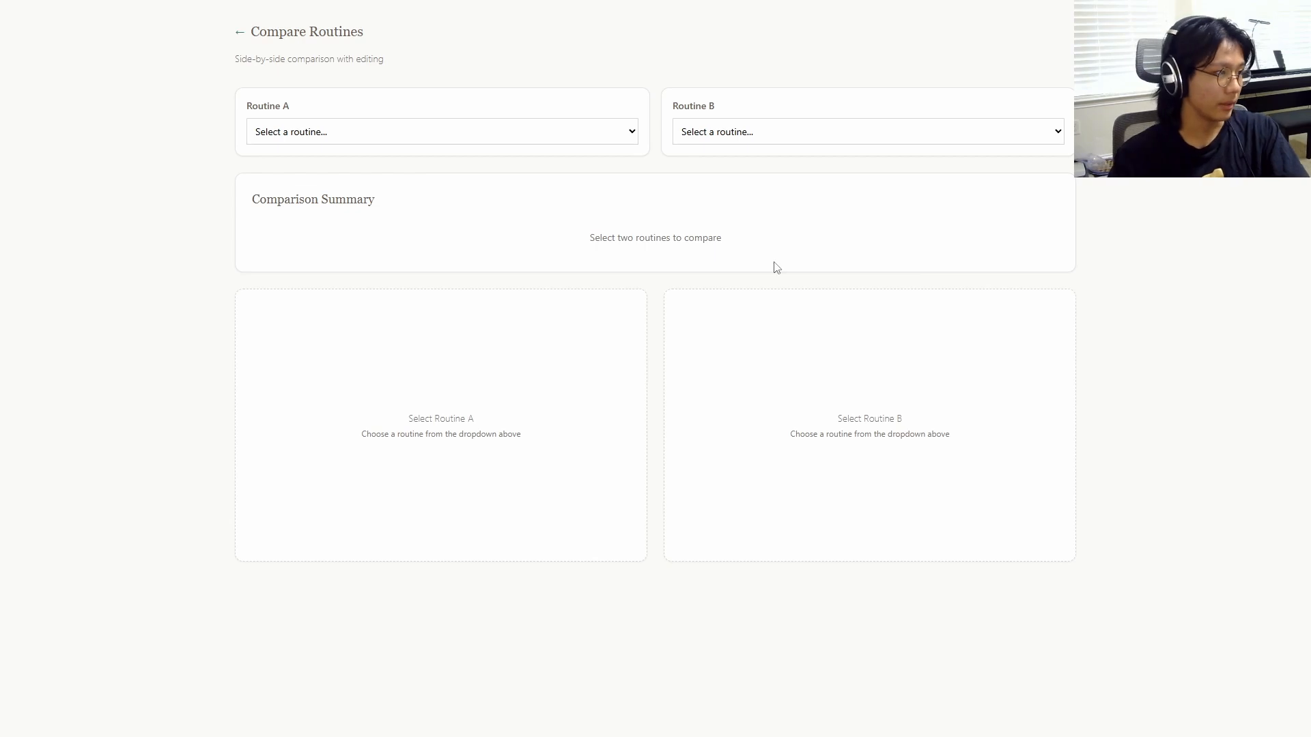
Choose Free team as both Routine A and Routine B in Compare Routines and review the difficulty breakdown
click(551, 133)
click(442, 175)
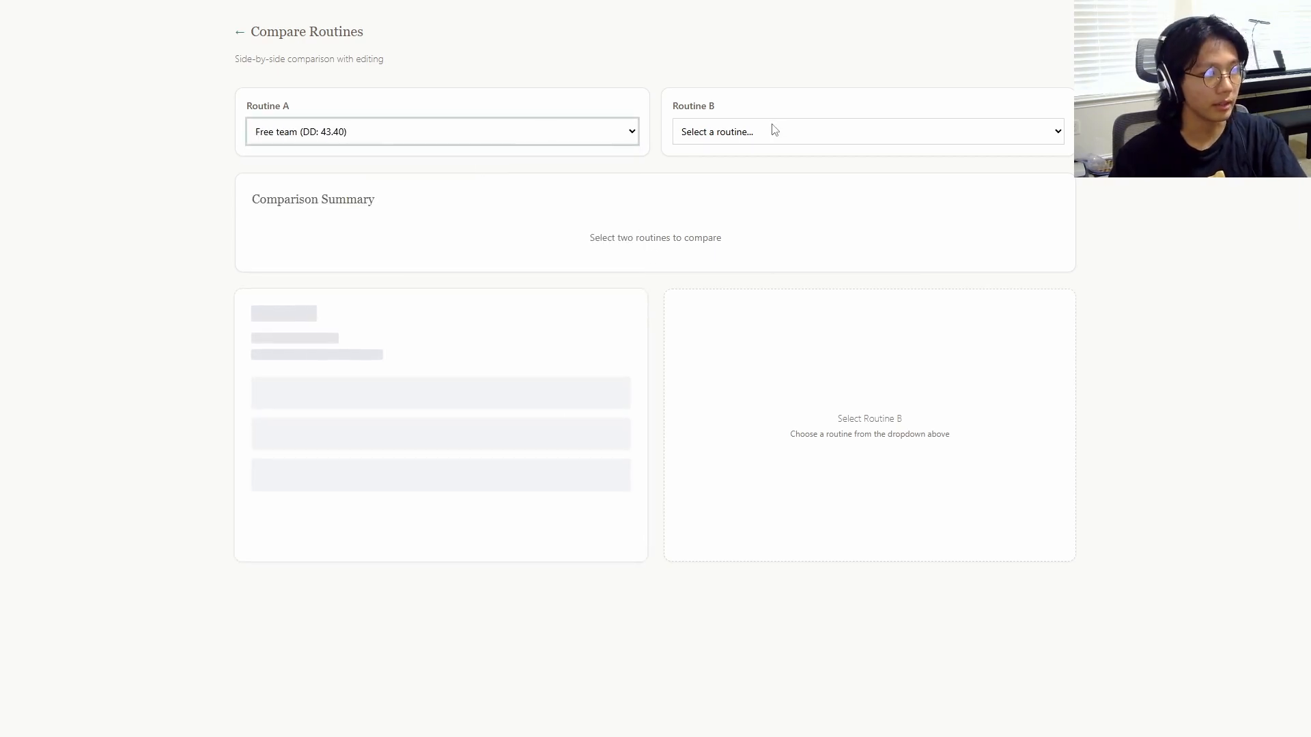
click(770, 131)
click(776, 174)
scroll(776, 191, down, 1)
scroll(777, 188, down, 3)
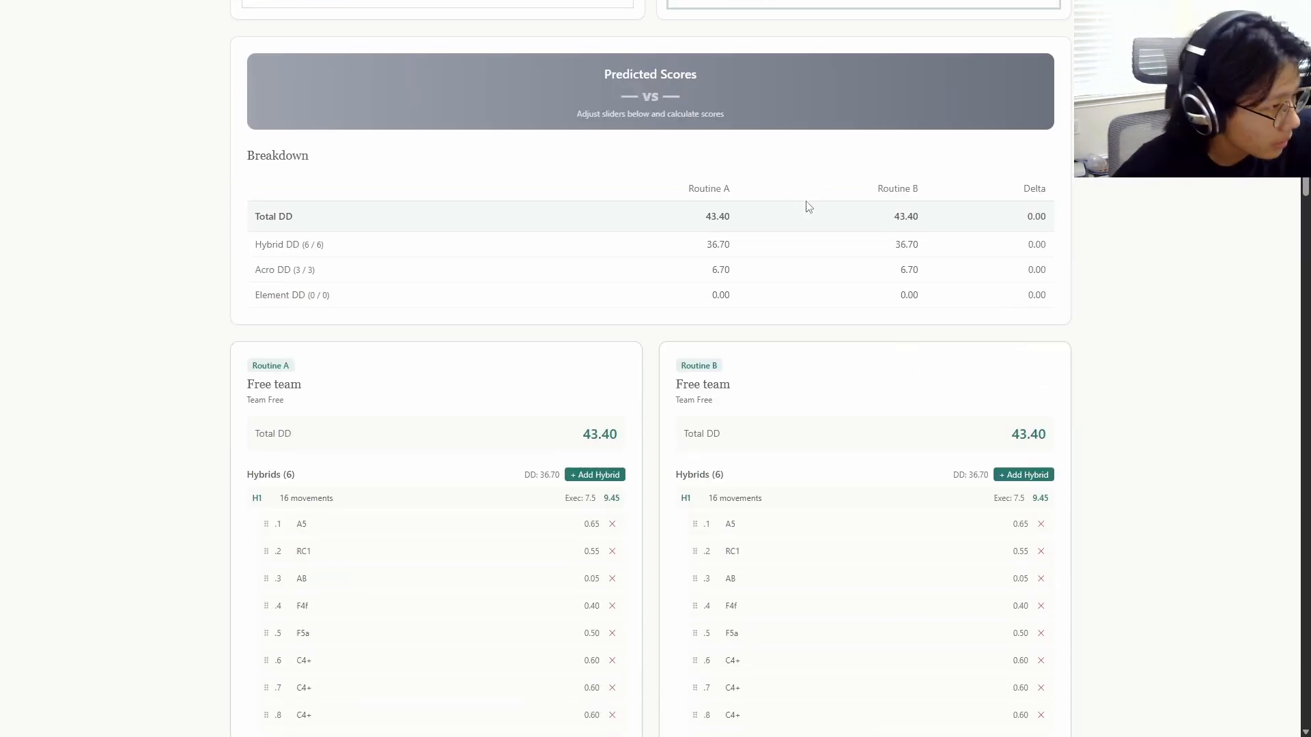
scroll(766, 272, up, 2)
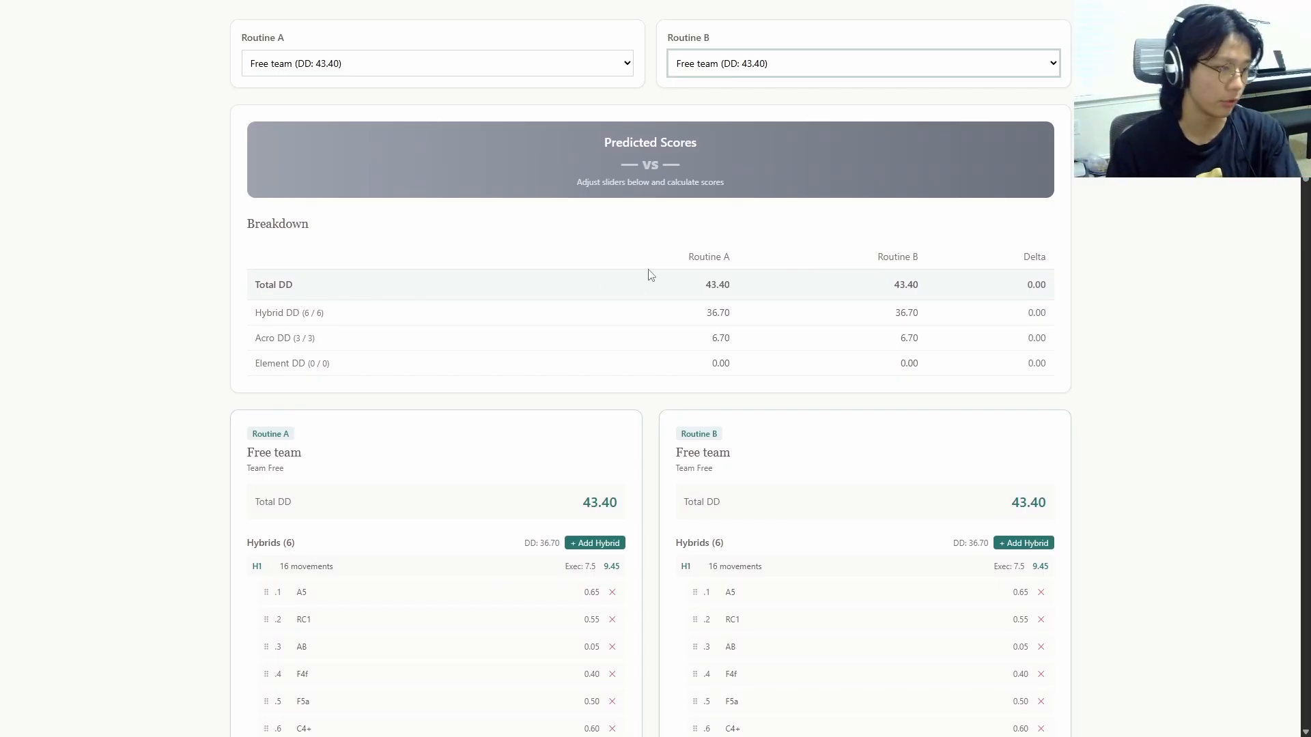
Remove the first A8 movement from Hybrid 2 in Routine A and set that hybrid's execution to 8.0
scroll(658, 261, down, 12)
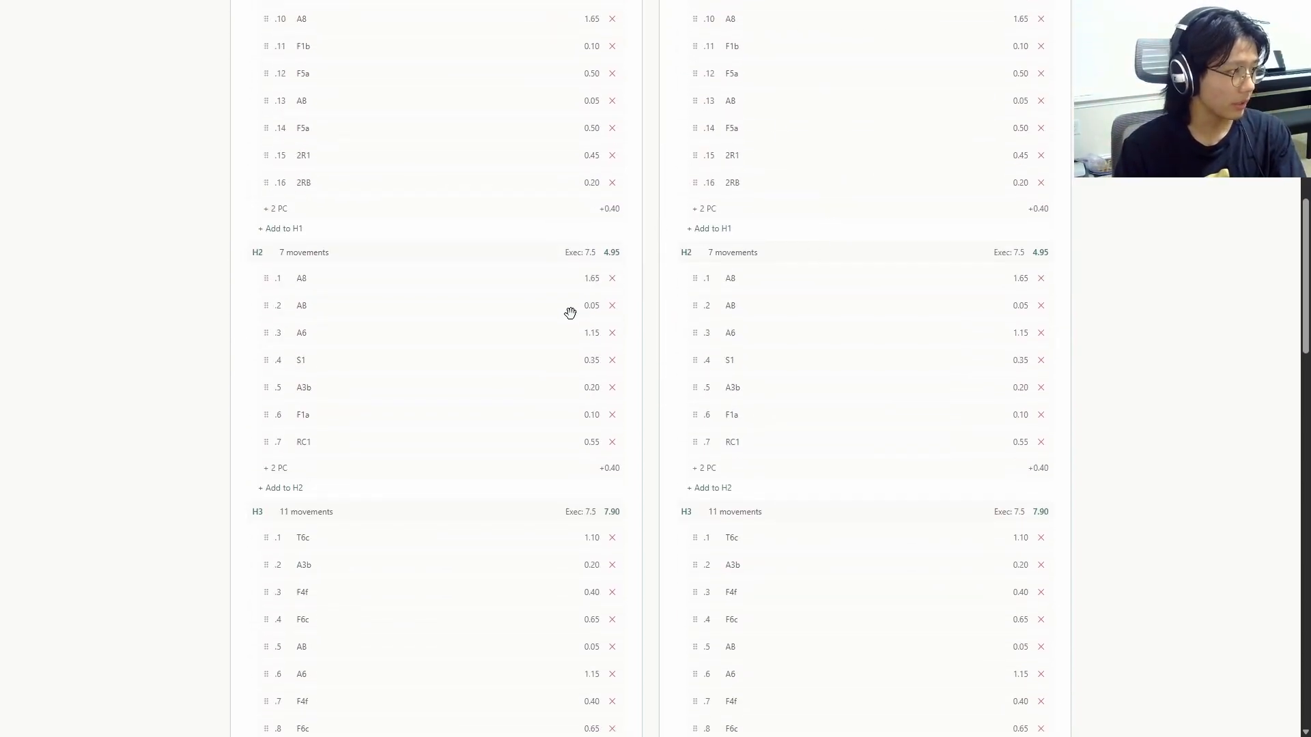
scroll(600, 342, up, 1)
click(612, 347)
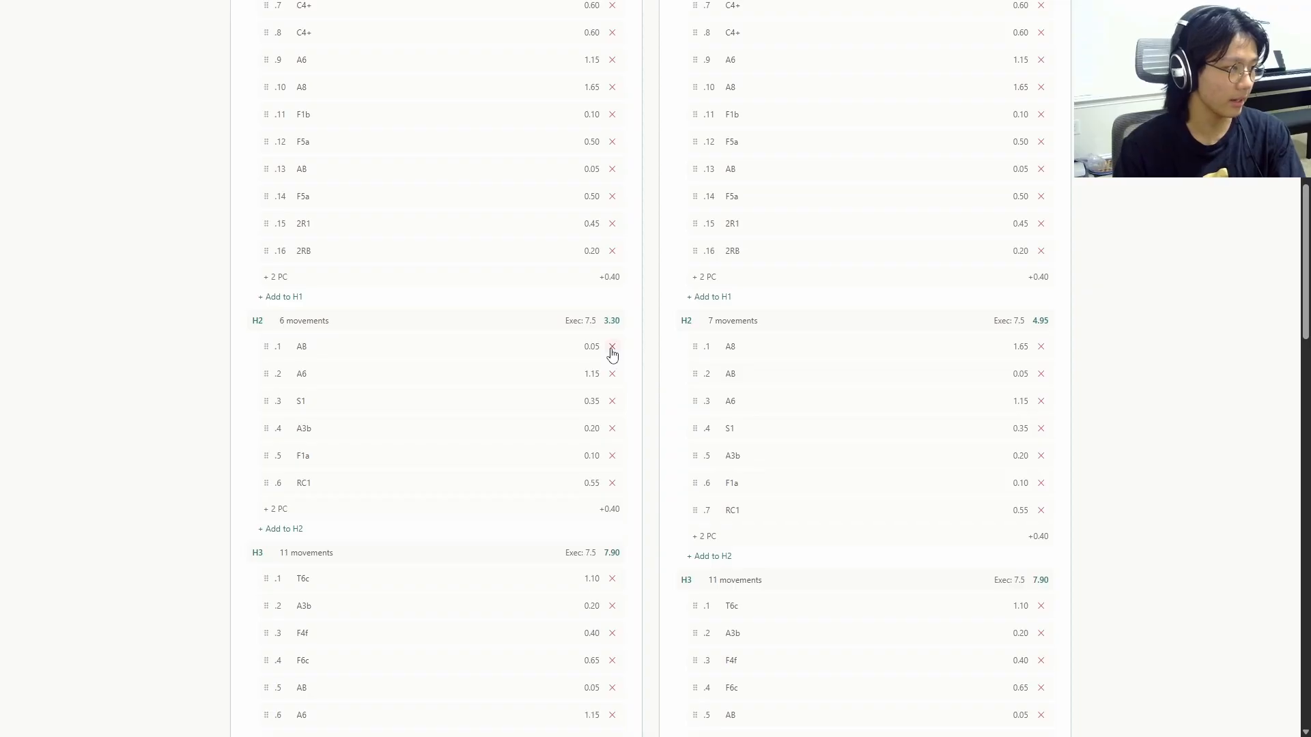
click(463, 328)
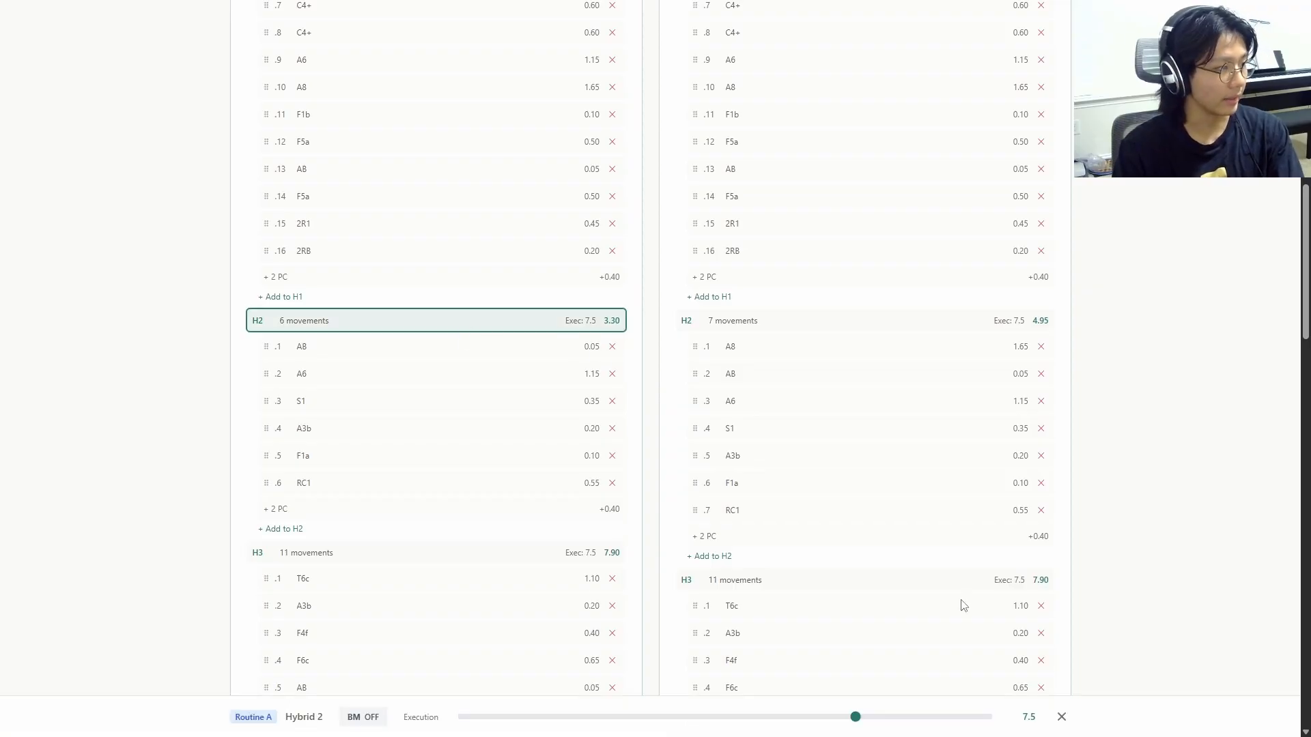
drag(864, 725, 881, 725)
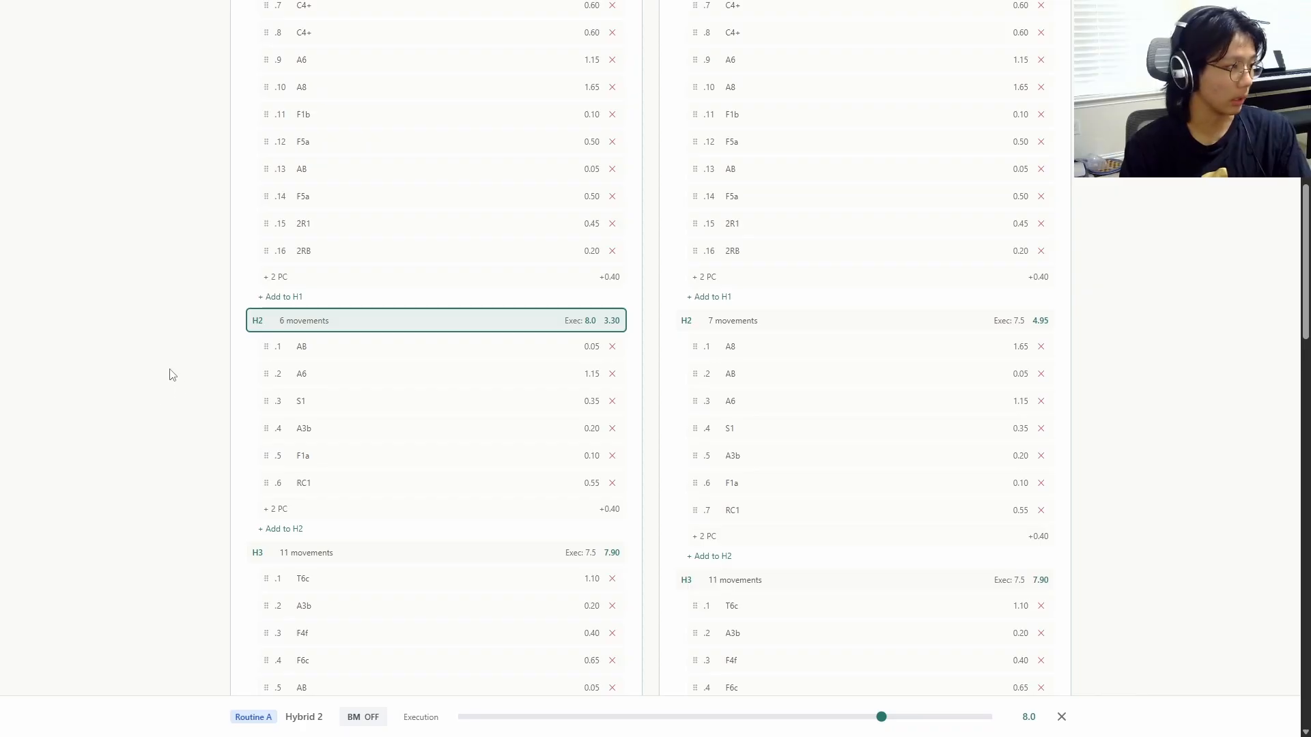
Calculate the predicted scores for Routine A and Routine B and review the comparison
scroll(1205, 299, down, 1)
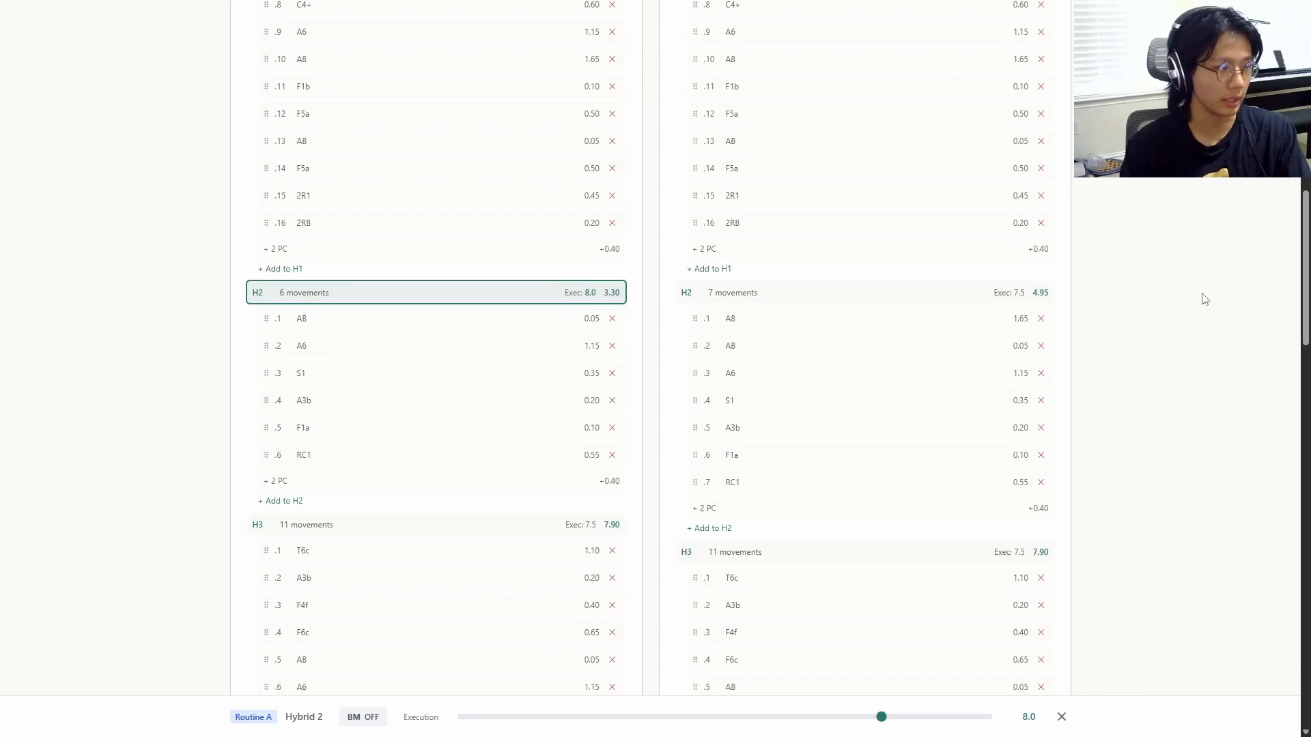
scroll(1204, 299, down, 20)
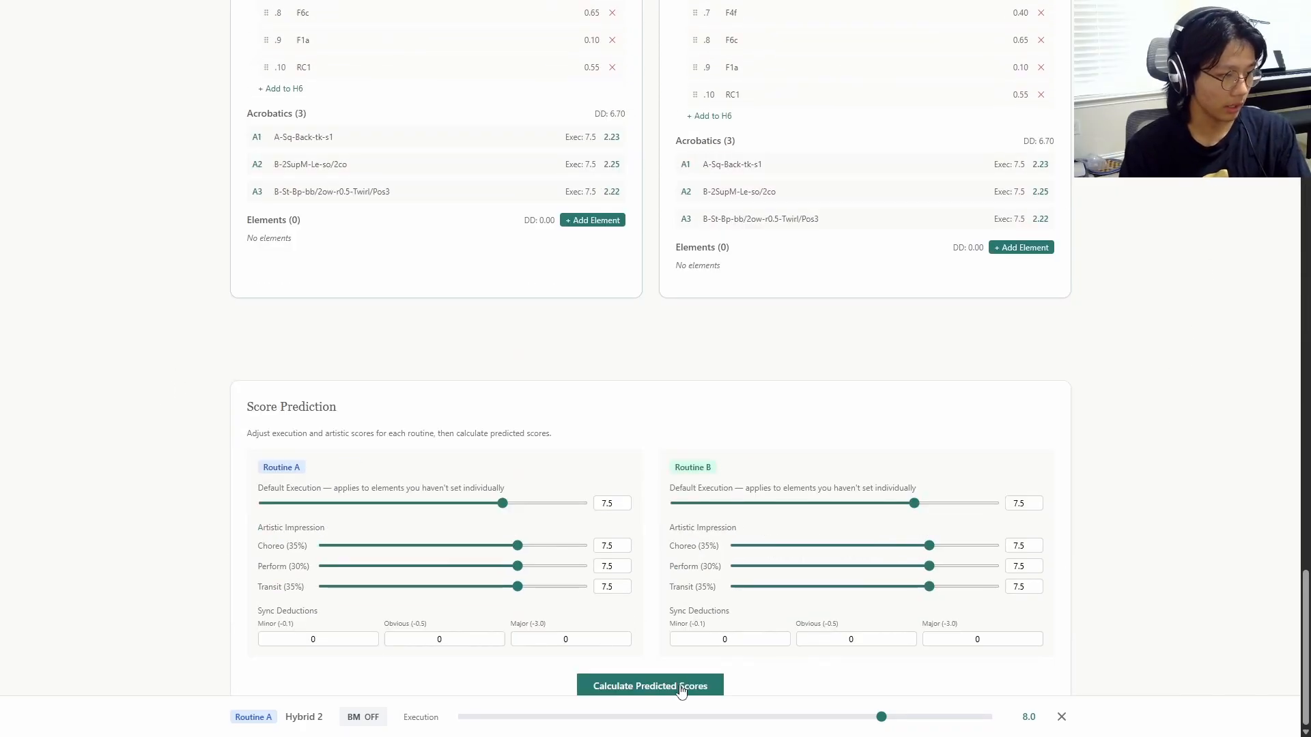
click(681, 686)
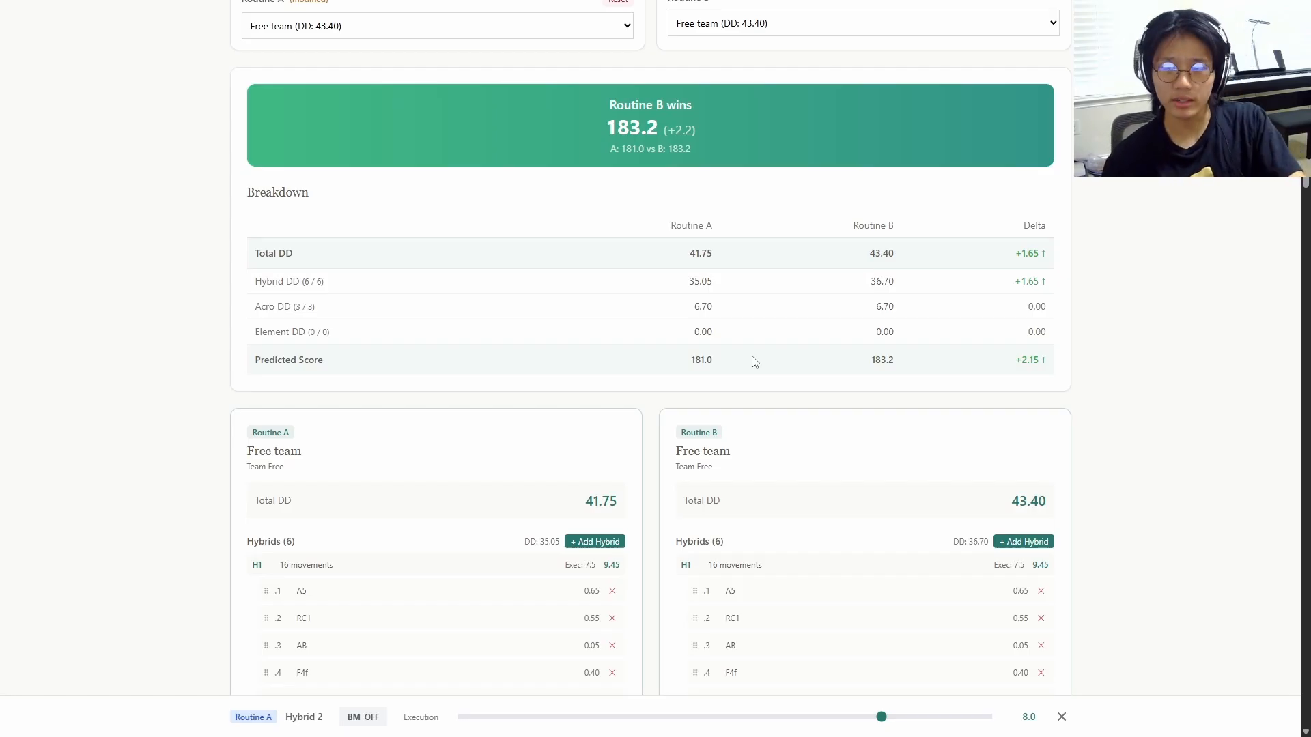
scroll(751, 358, down, 5)
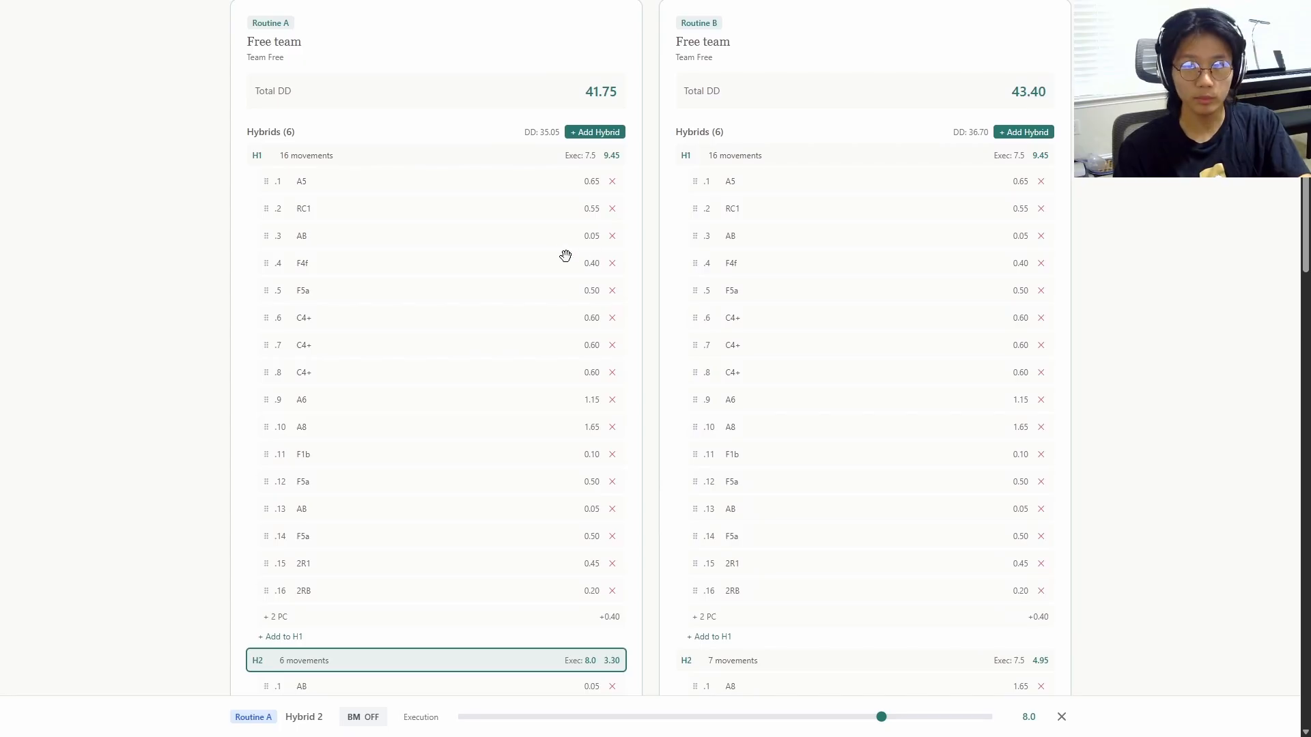
scroll(550, 264, down, 5)
scroll(556, 383, up, 5)
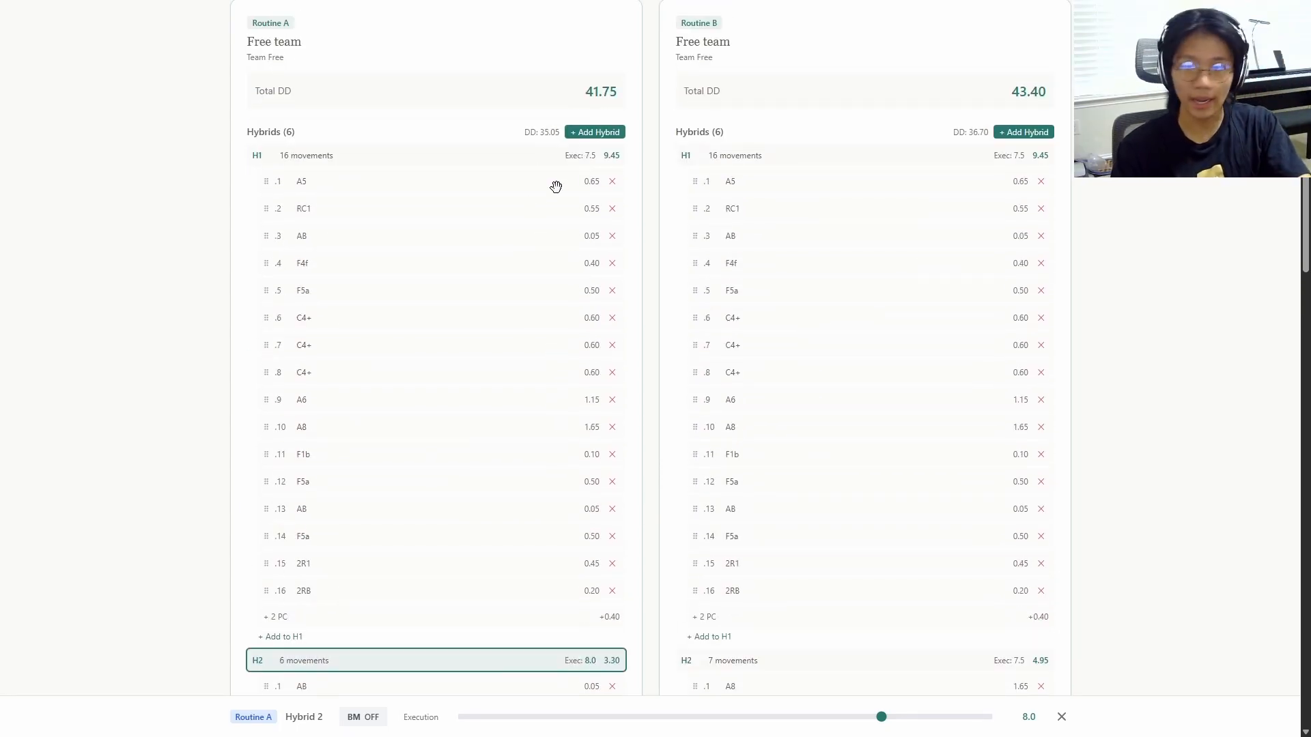
Examine the movements available for adding to Routine A's Hybrid 1, Hybrid 3's execution setting, and the score prediction settings
scroll(433, 370, down, 2)
click(298, 498)
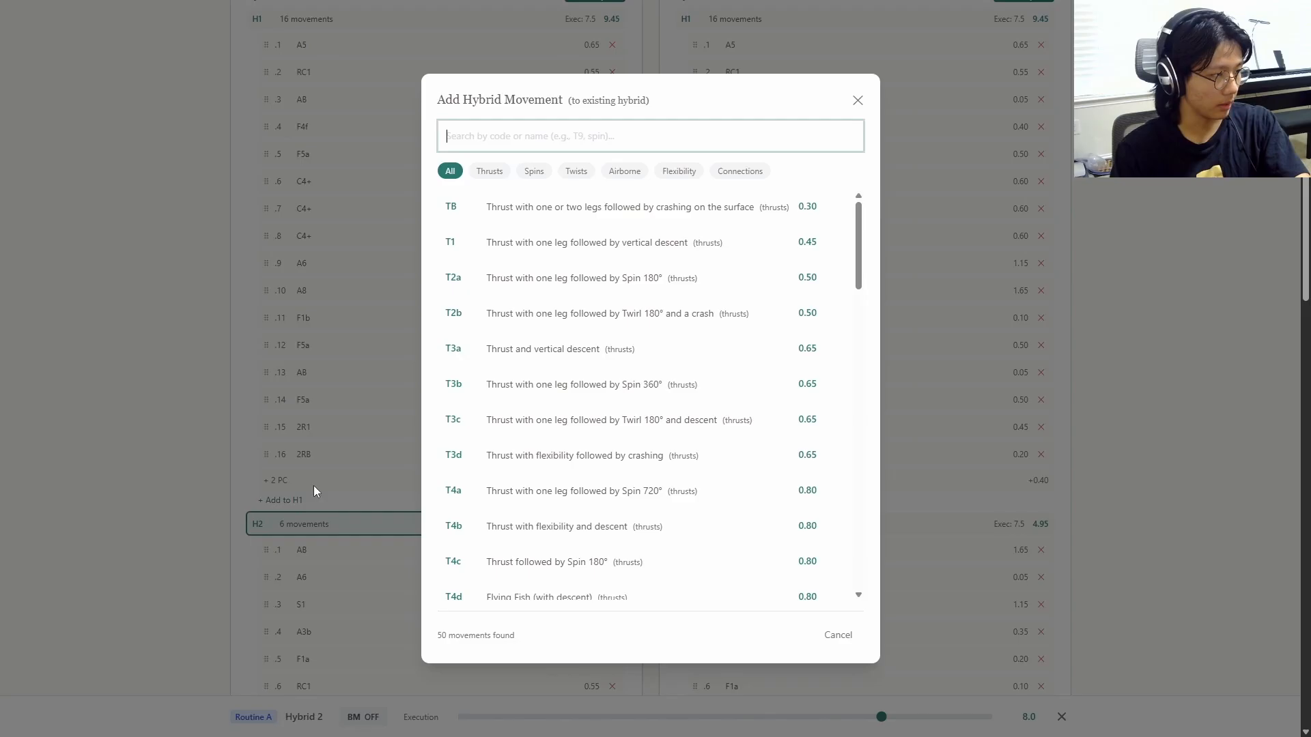
click(277, 306)
scroll(348, 296, down, 8)
scroll(347, 296, up, 2)
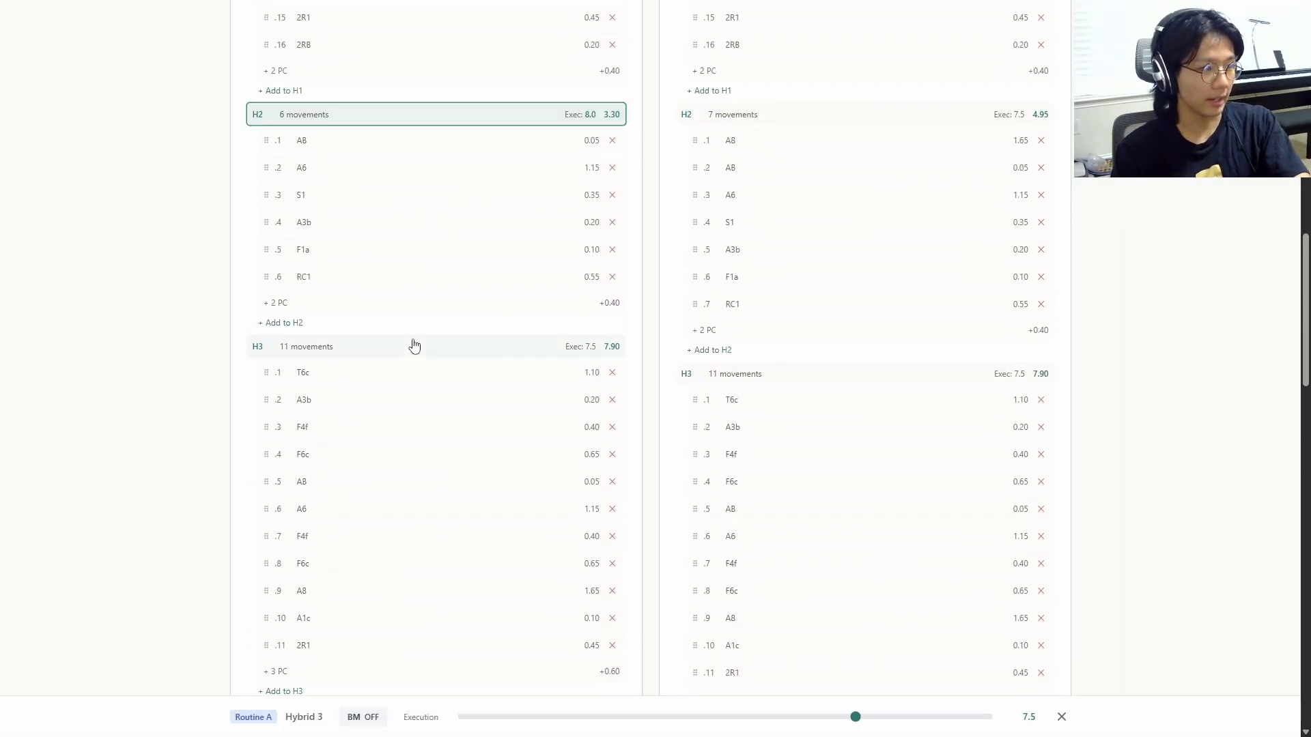
click(414, 347)
scroll(880, 570, down, 20)
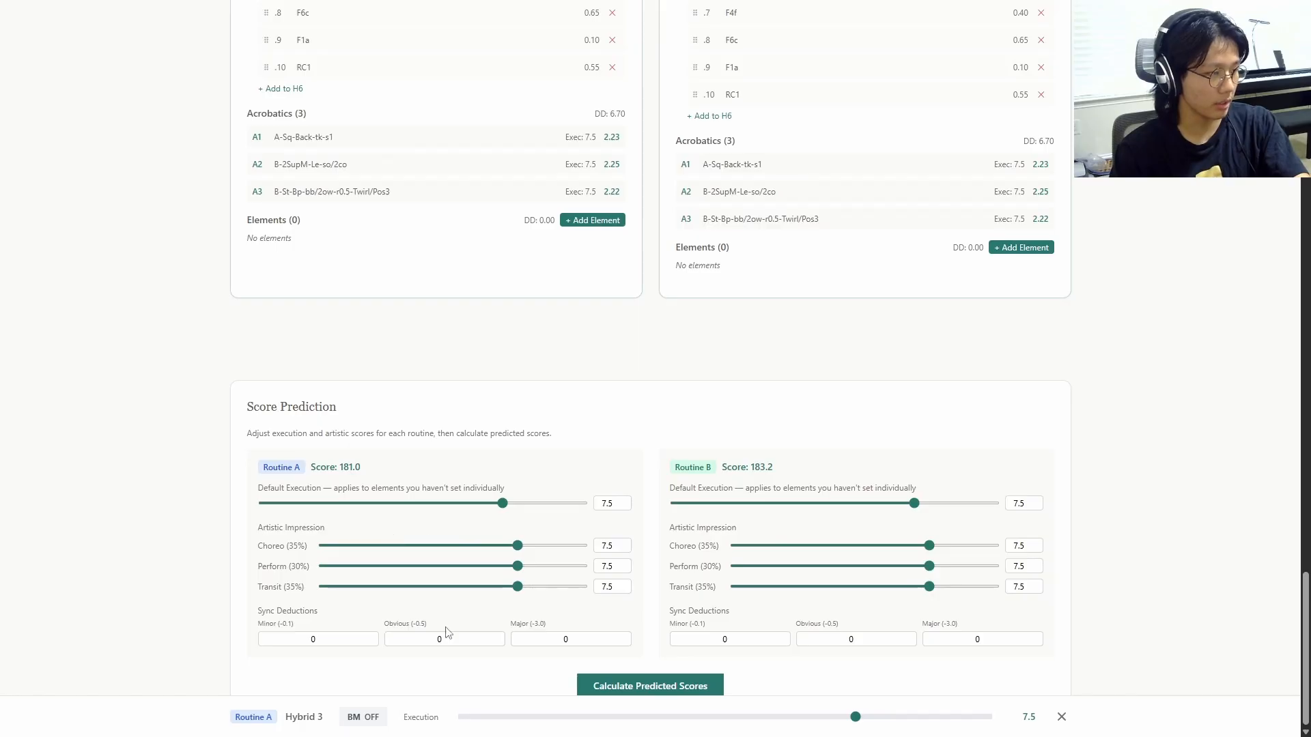
scroll(853, 565, up, 8)
scroll(854, 565, up, 12)
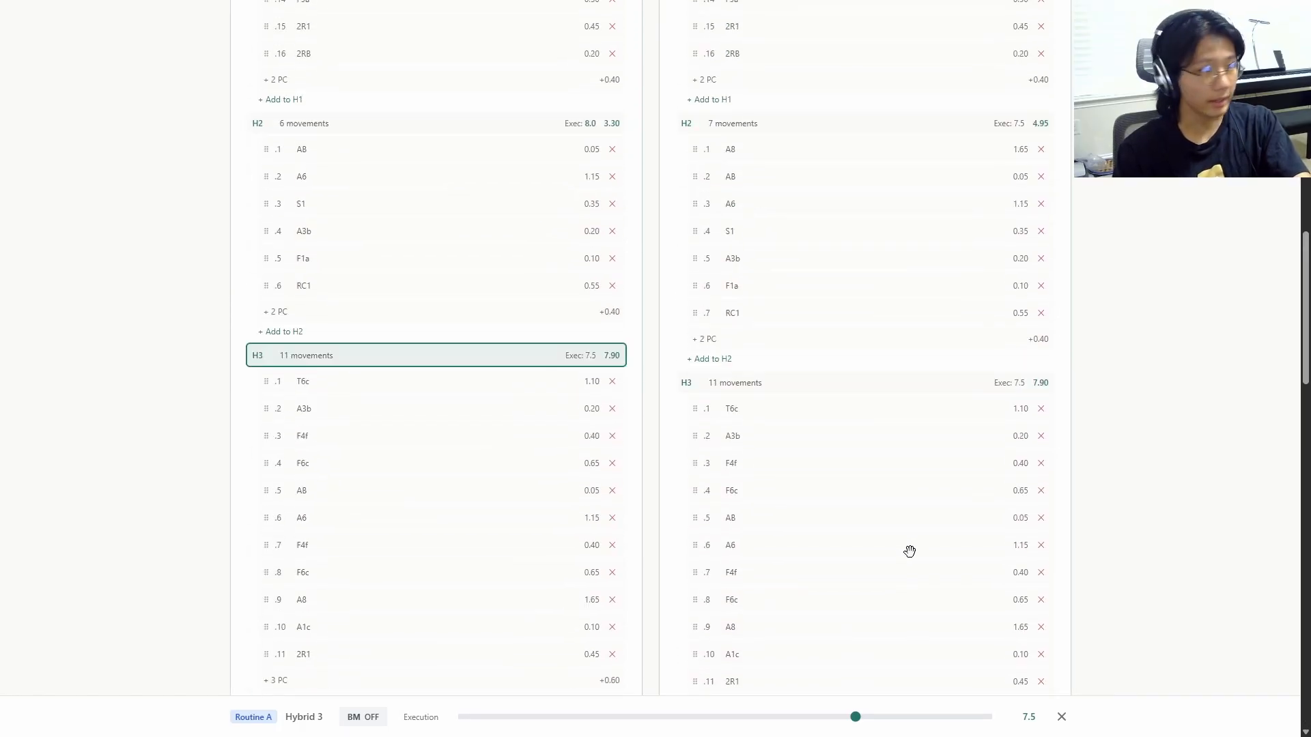
scroll(751, 464, up, 15)
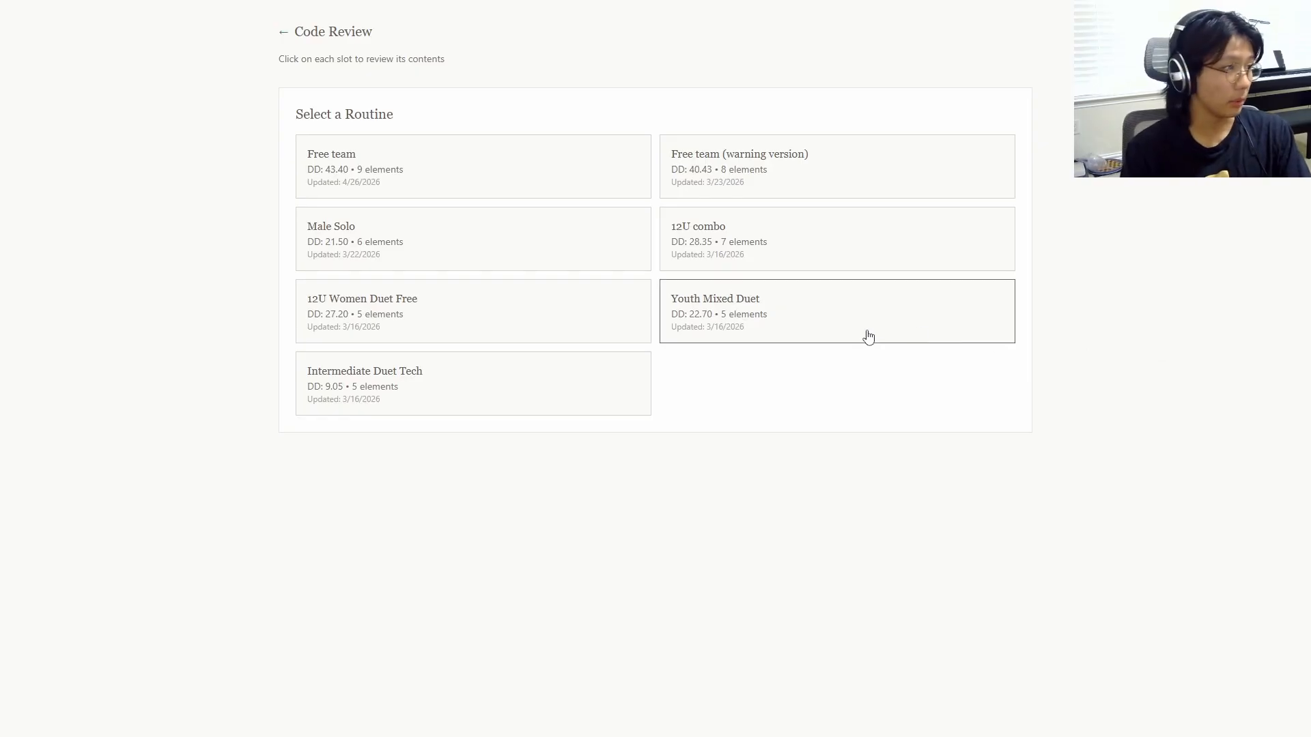
Open the Free team routine in Code Review and view Hybrid 1's codes and the full descriptions of Hybrid 1 and Acro 2
click(623, 165)
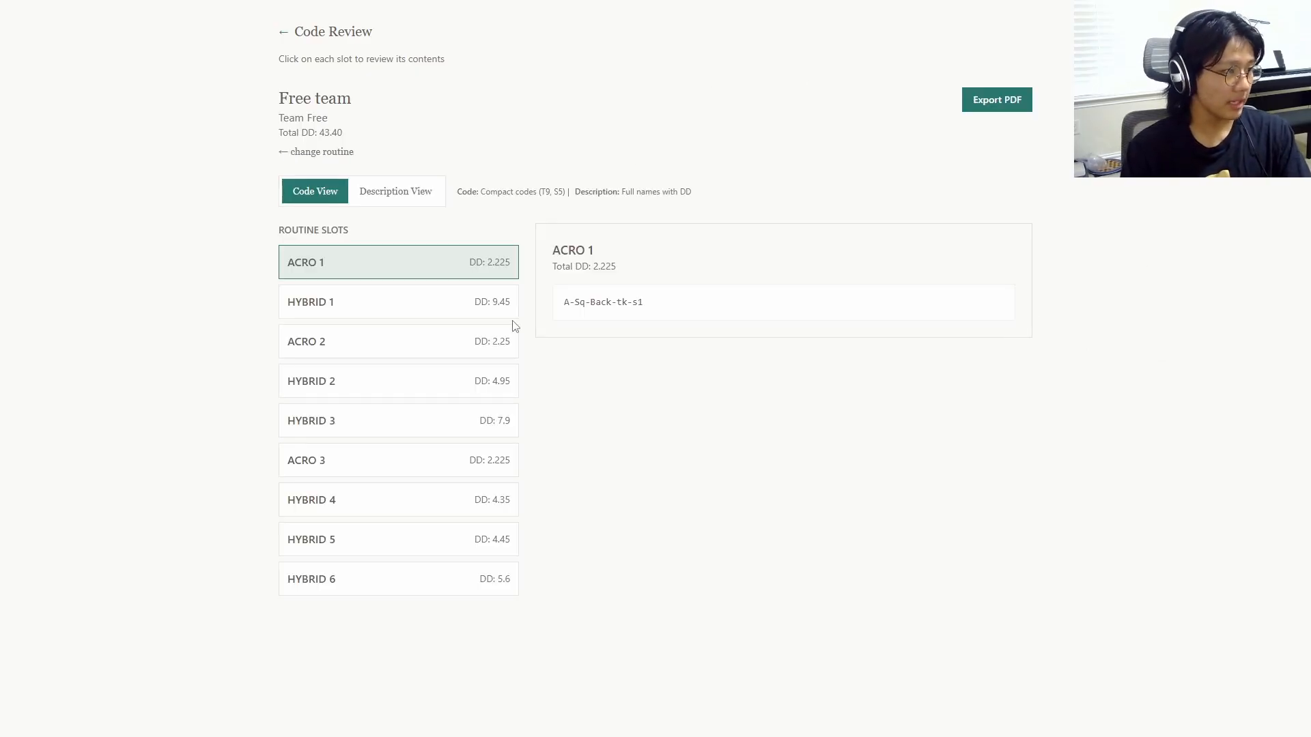
click(483, 318)
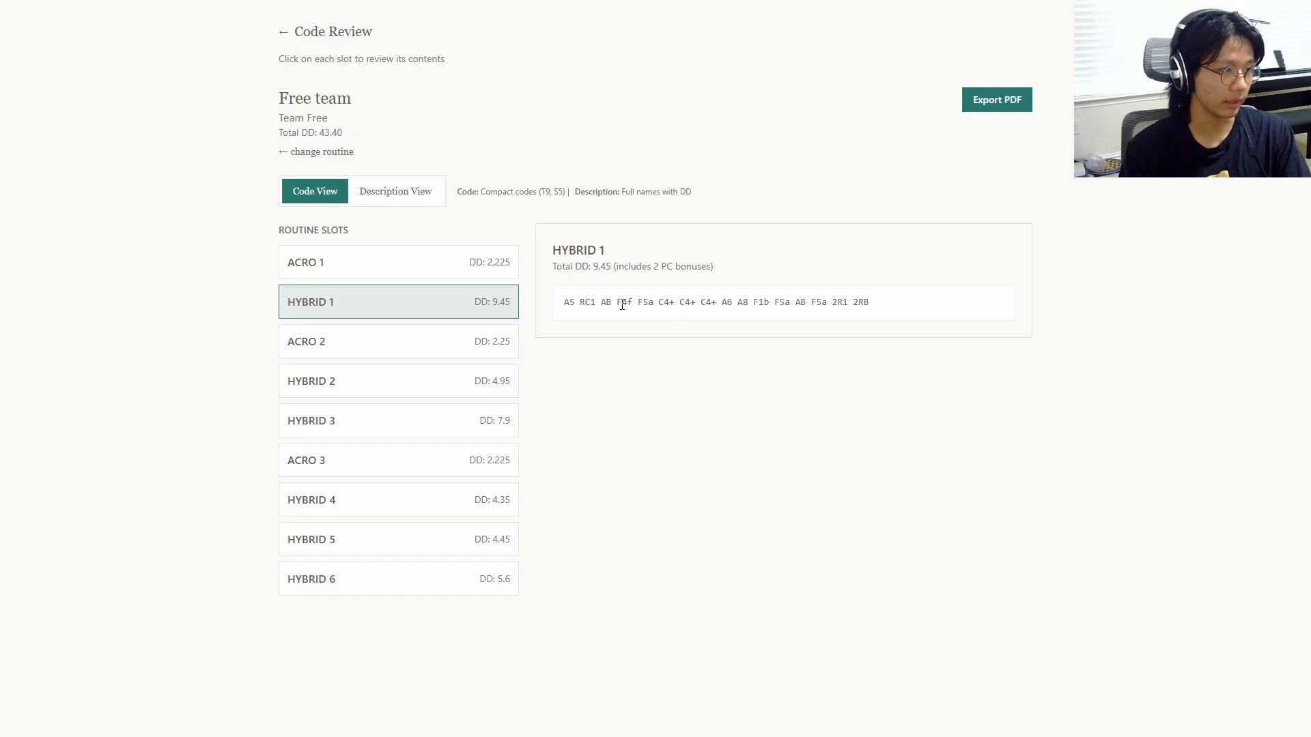
drag(585, 302, 743, 303)
click(645, 221)
click(404, 198)
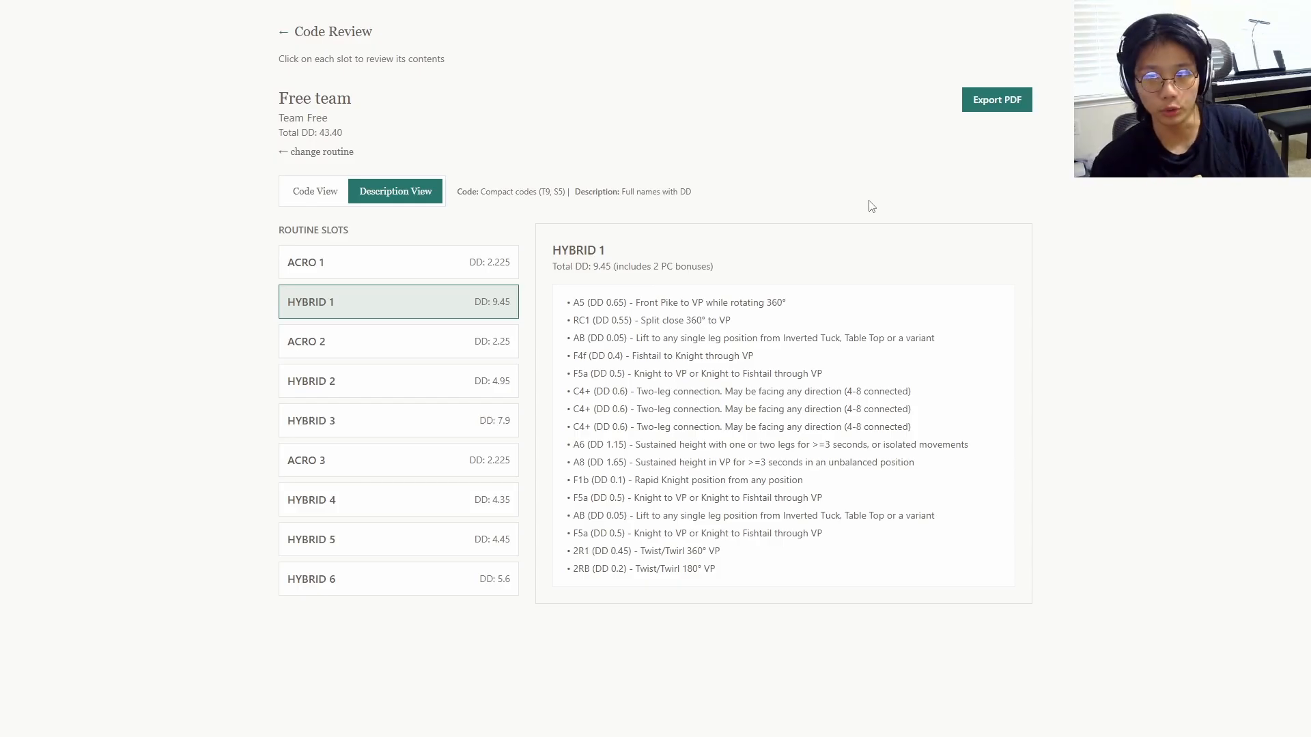
click(506, 345)
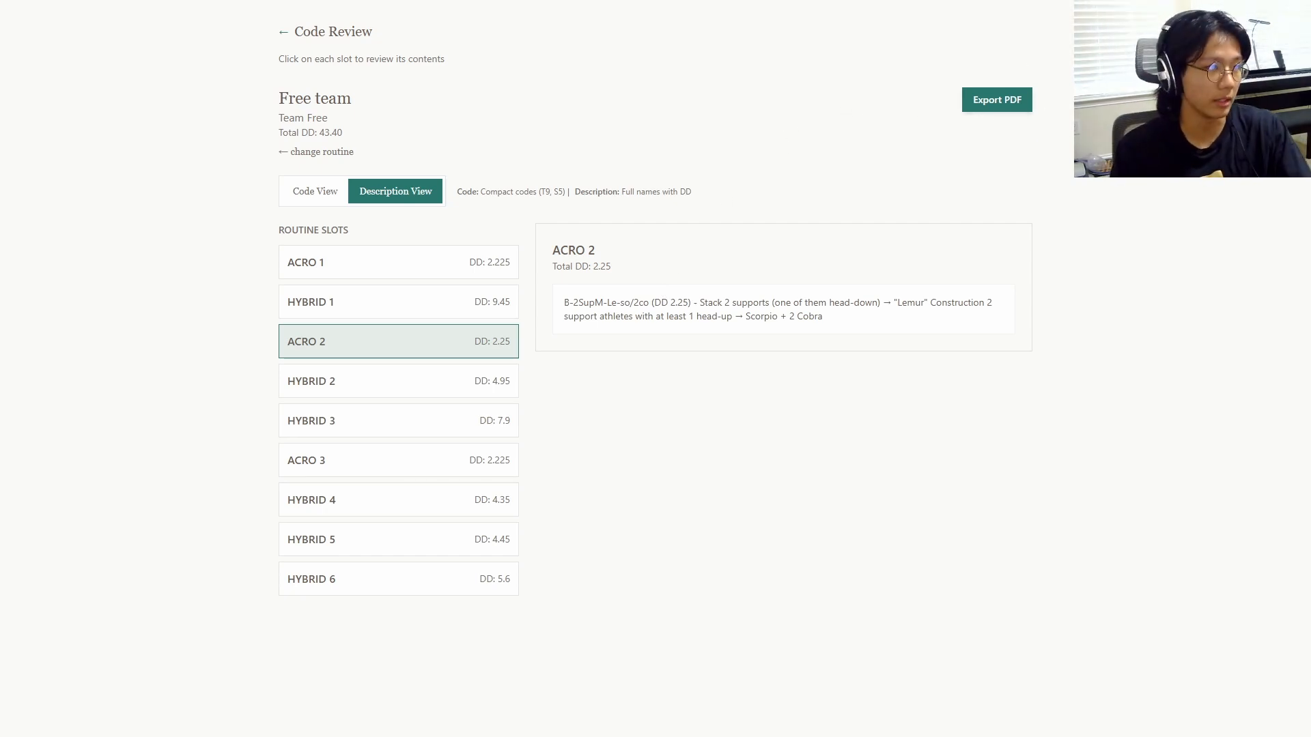
Export the Free team code review as a PDF and open the downloaded file
click(970, 102)
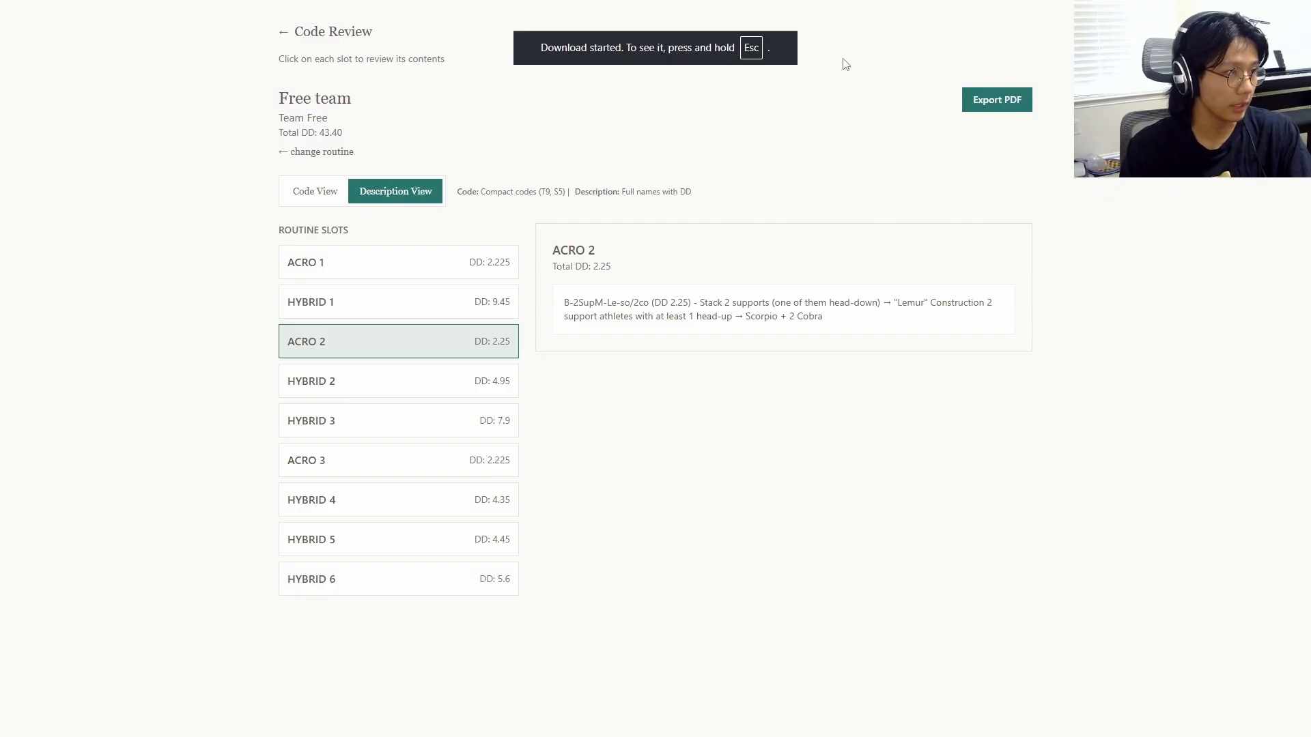
key(Escape)
click(1120, 78)
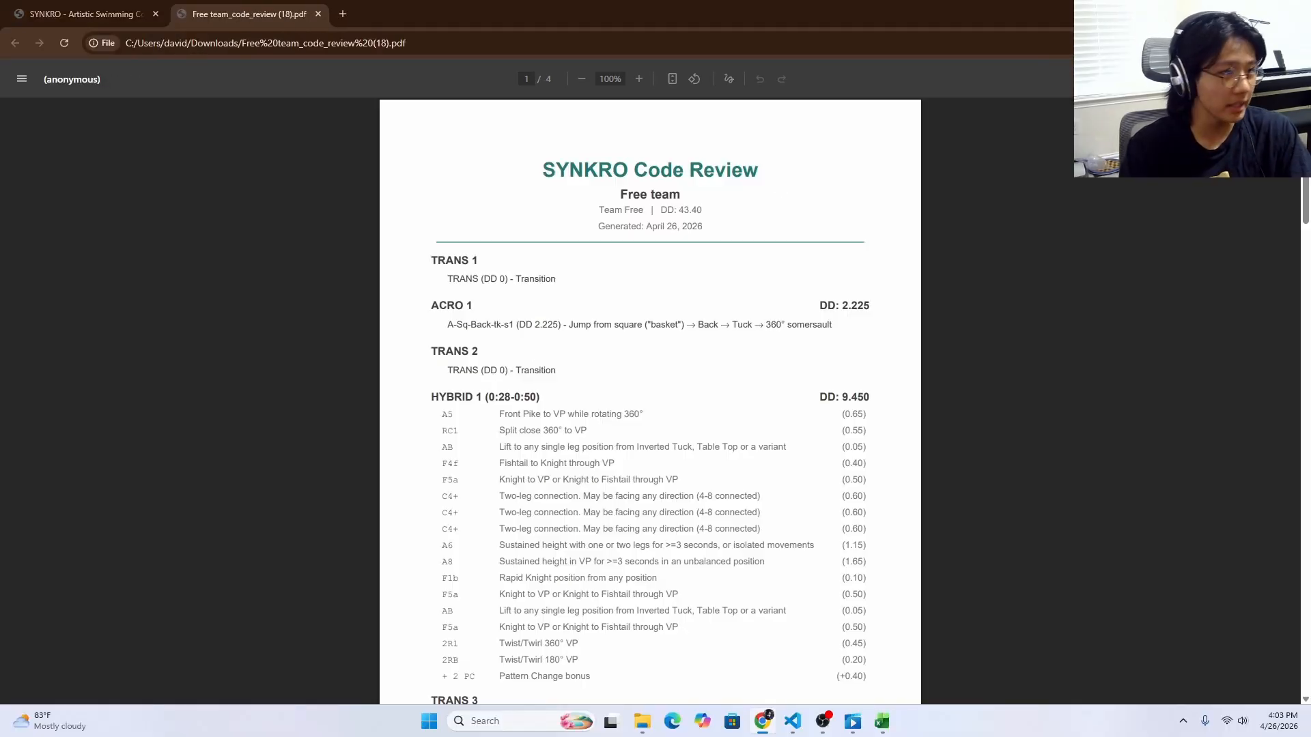
click(140, 5)
click(189, 4)
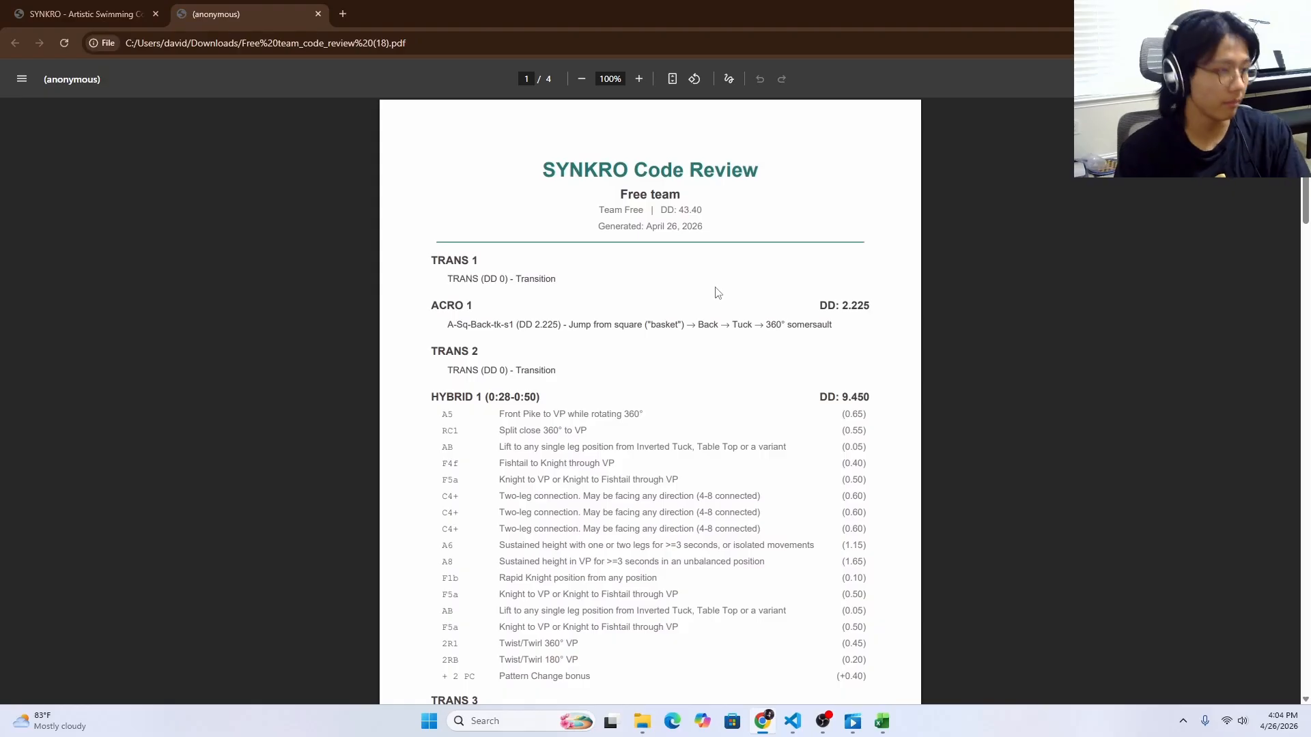
Examine the acrobatic and hybrid descriptions throughout the exported PDF and return to the Code Review page
scroll(361, 198, down, 1)
scroll(413, 194, down, 6)
scroll(413, 194, down, 13)
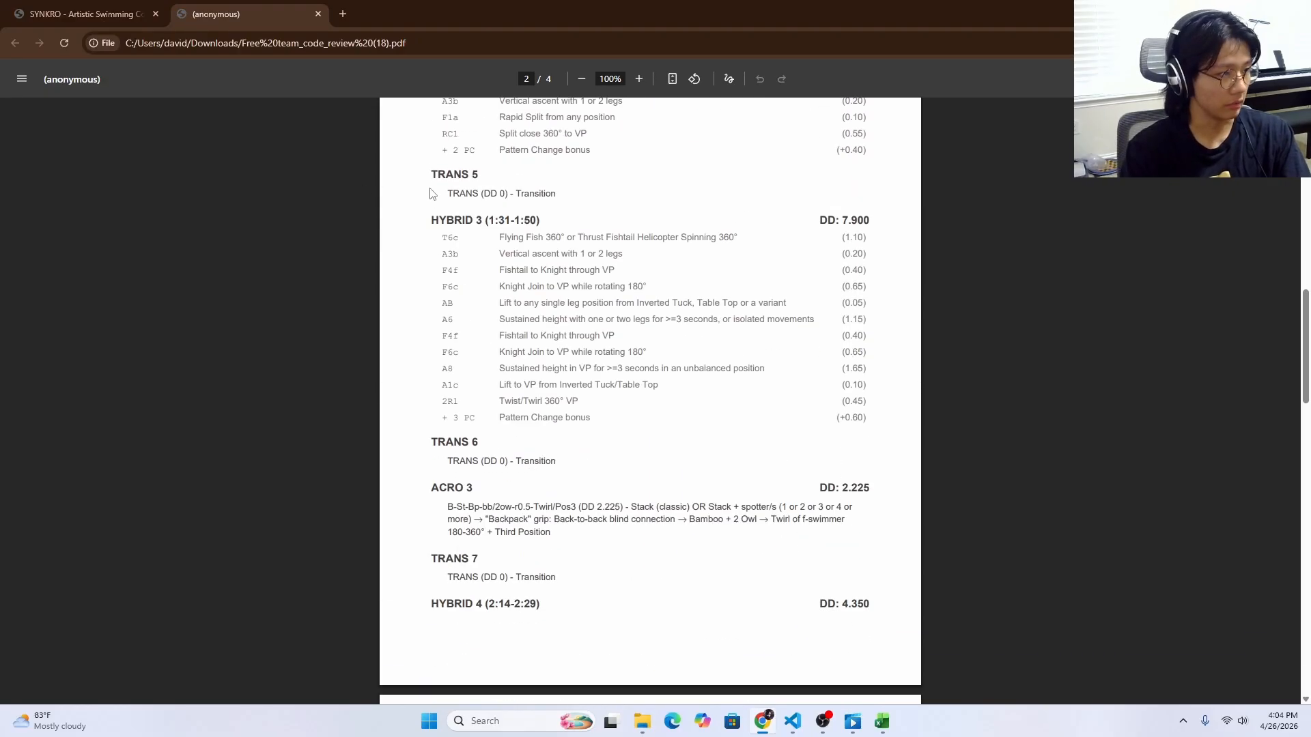
scroll(481, 266, up, 10)
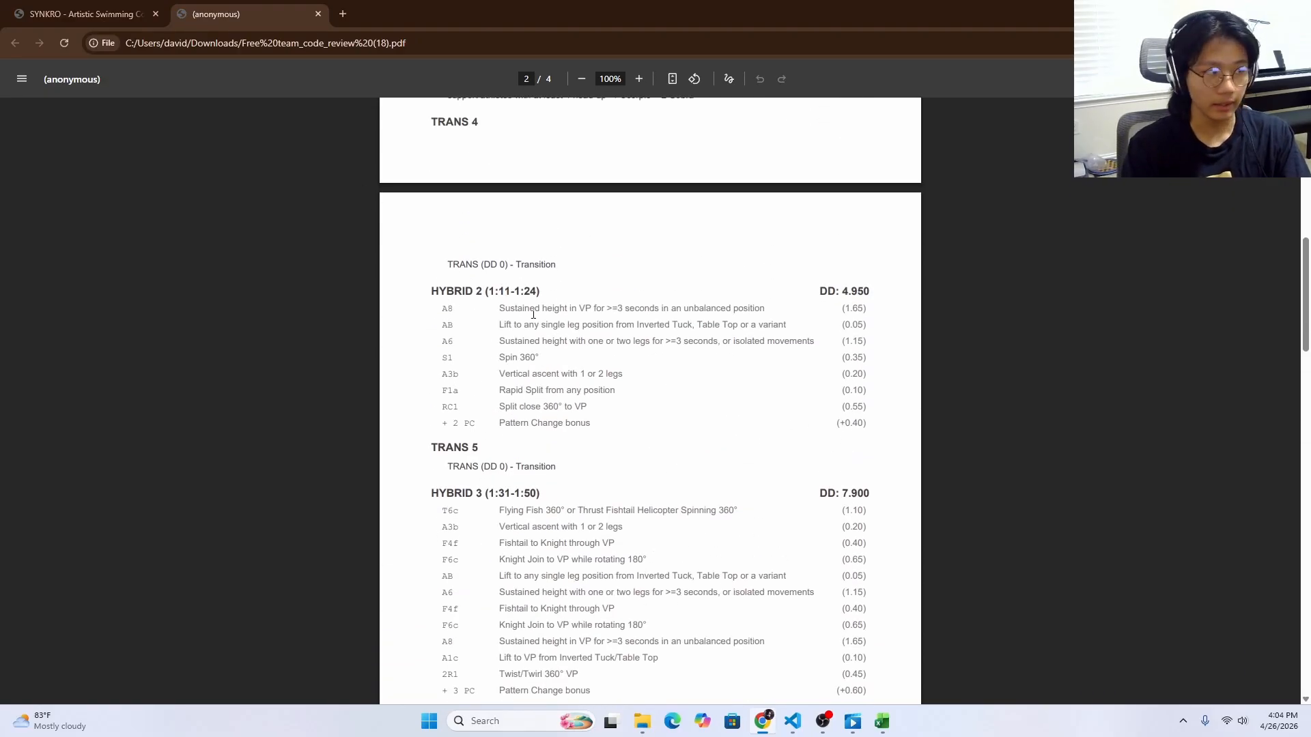
drag(534, 310, 647, 342)
click(647, 341)
scroll(650, 381, up, 9)
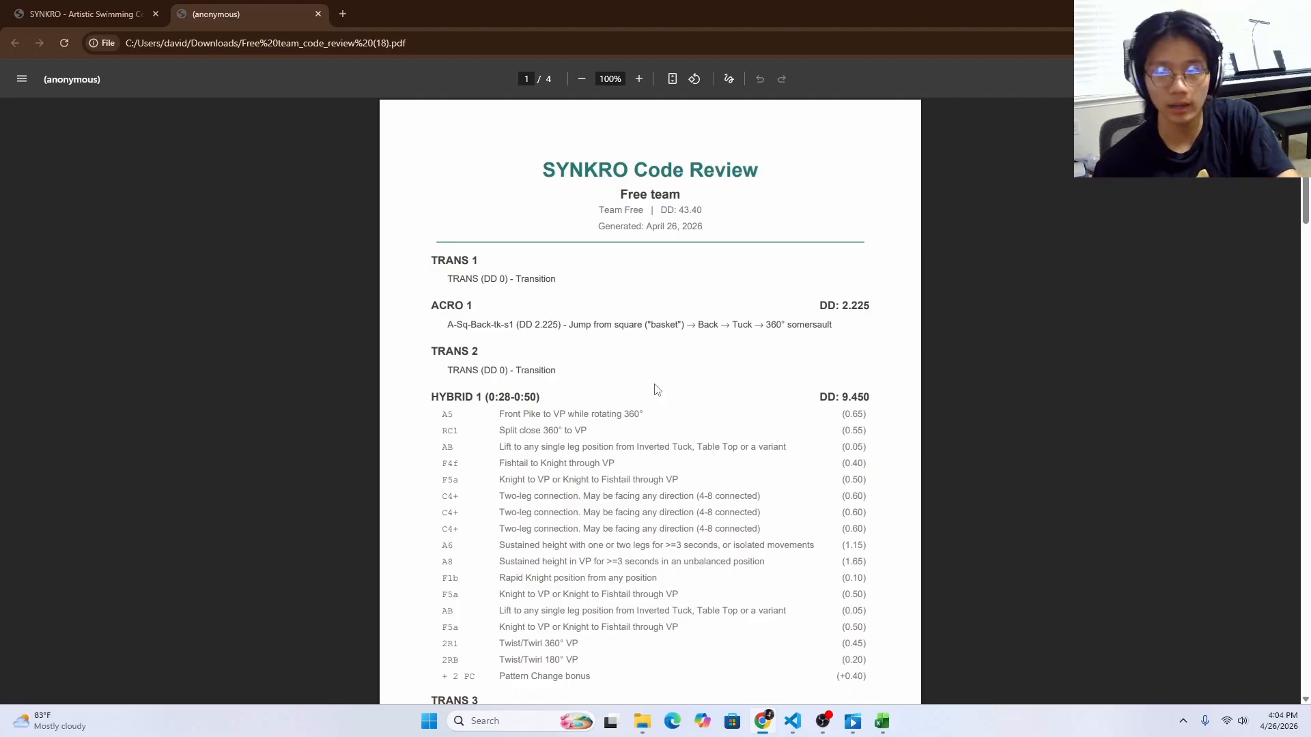
scroll(652, 386, down, 2)
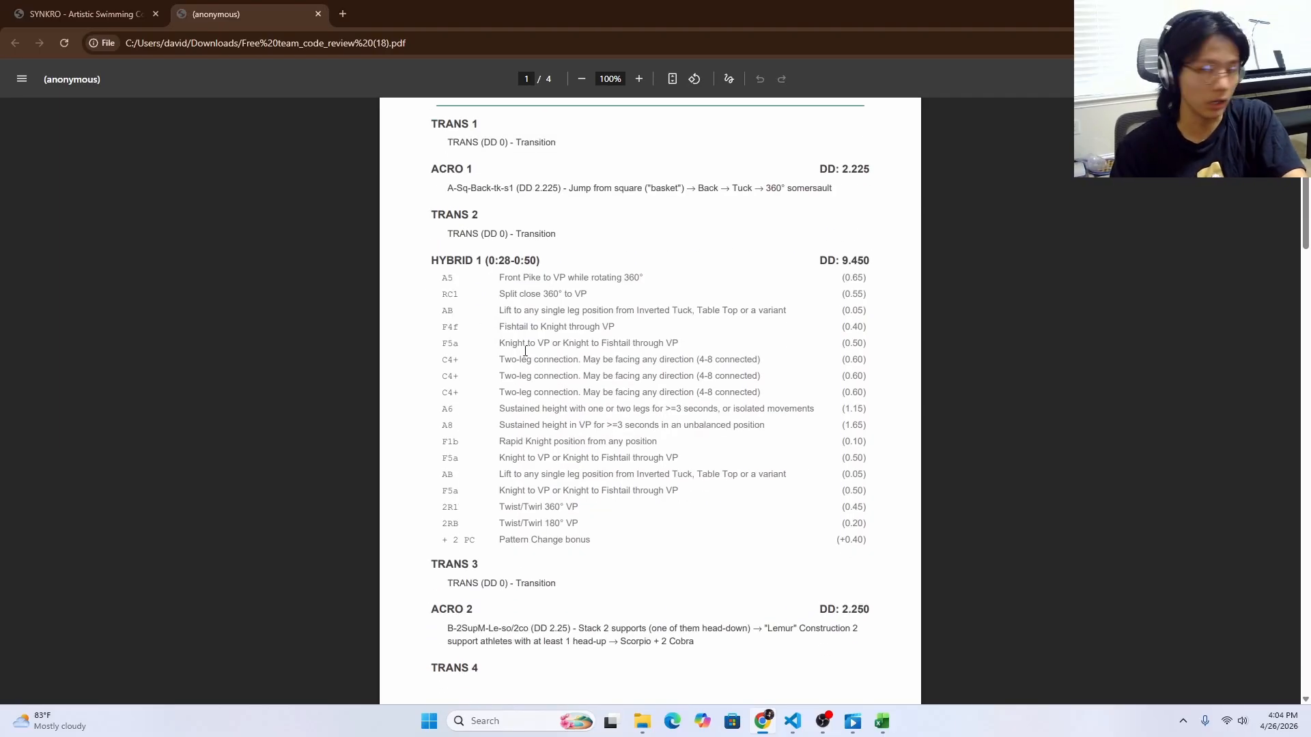
scroll(636, 379, up, 1)
scroll(635, 377, down, 16)
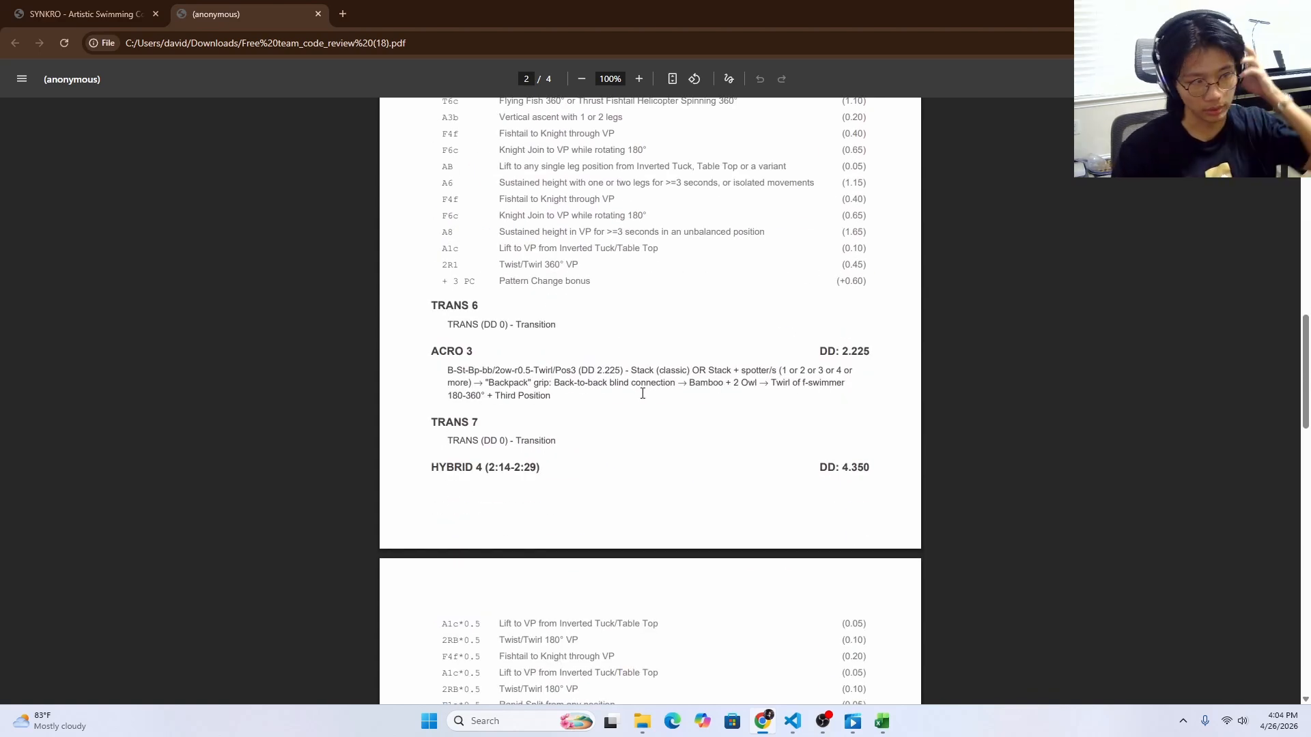
scroll(641, 402, down, 1)
scroll(642, 402, down, 5)
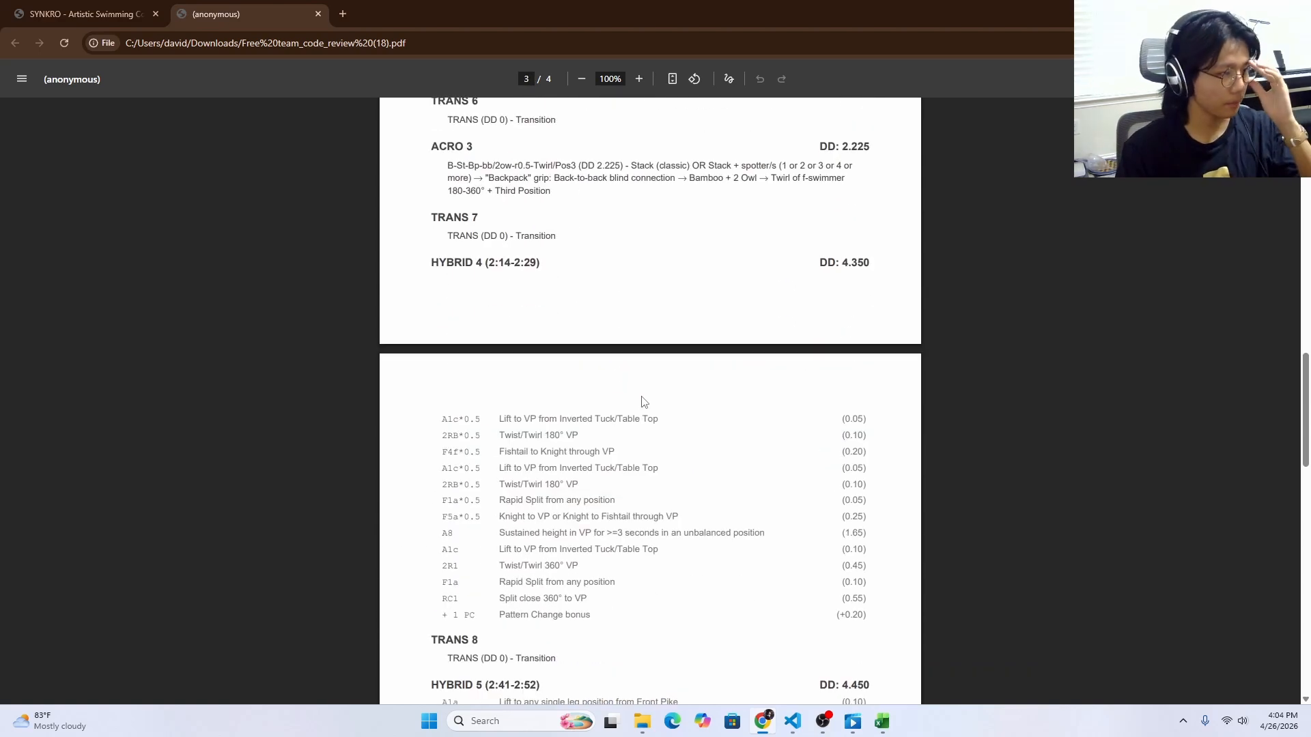
click(102, 13)
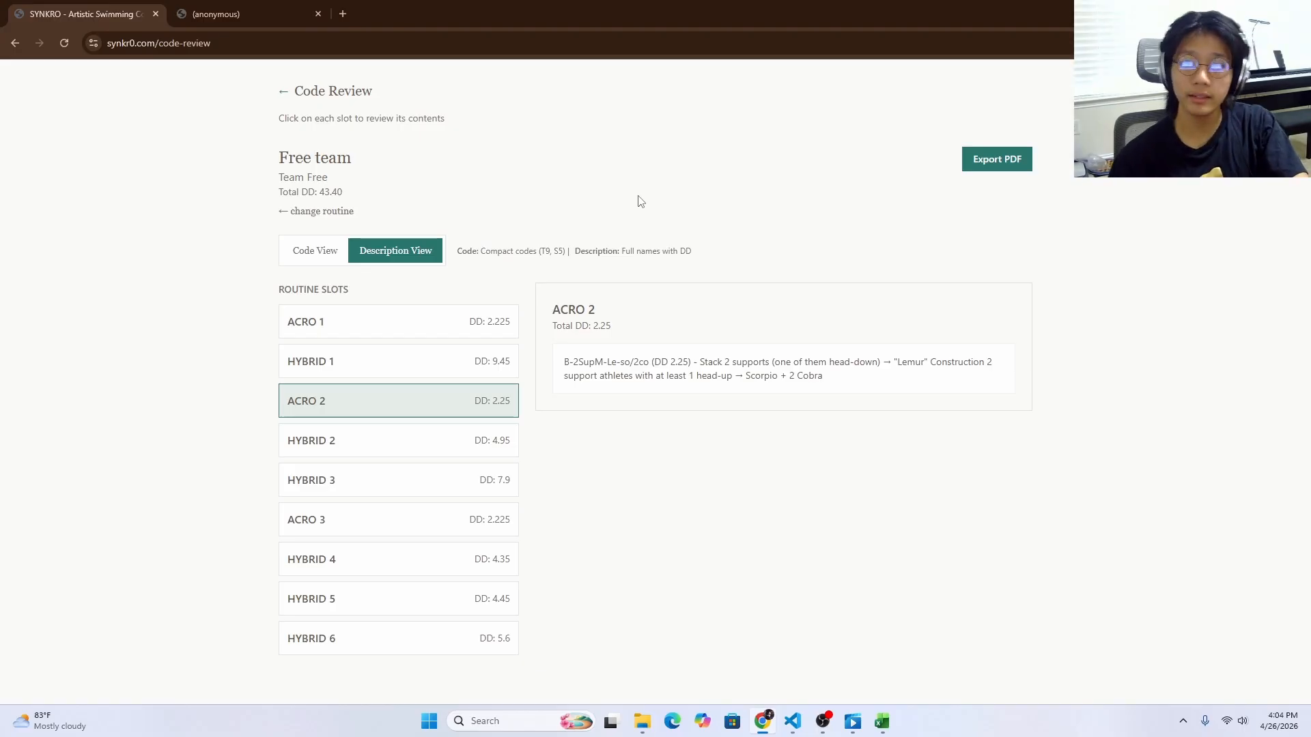